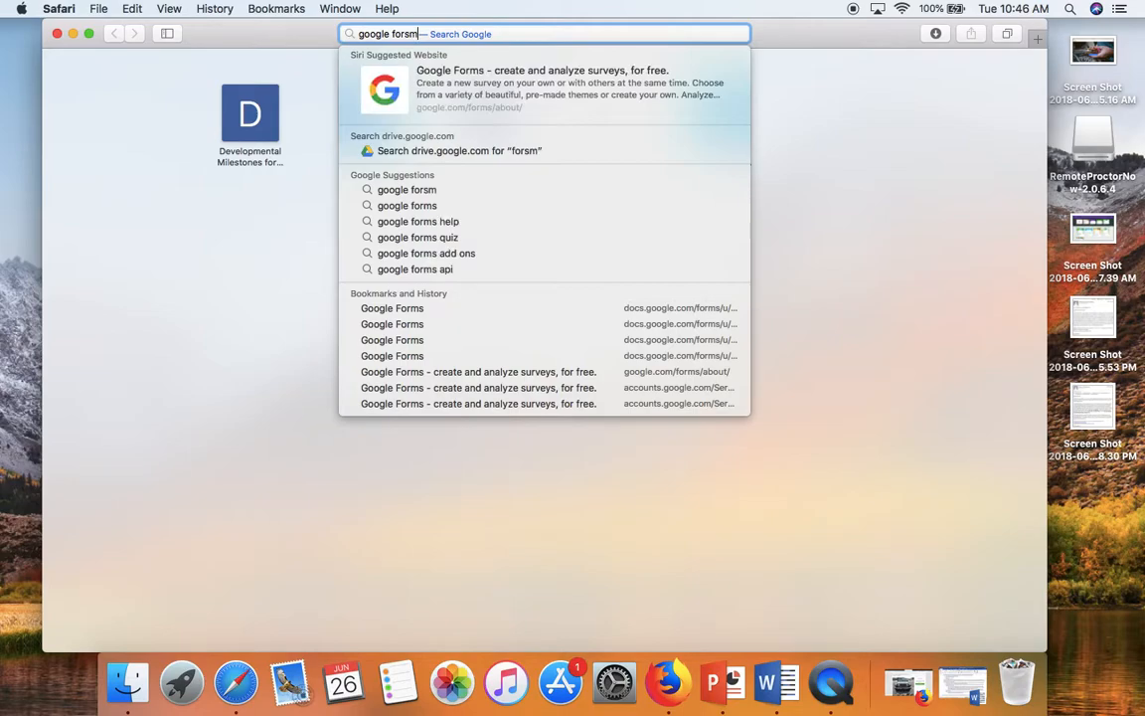
Search the web for Google Forms and open its product page from the results.
{"action": "key", "text": "Return"}
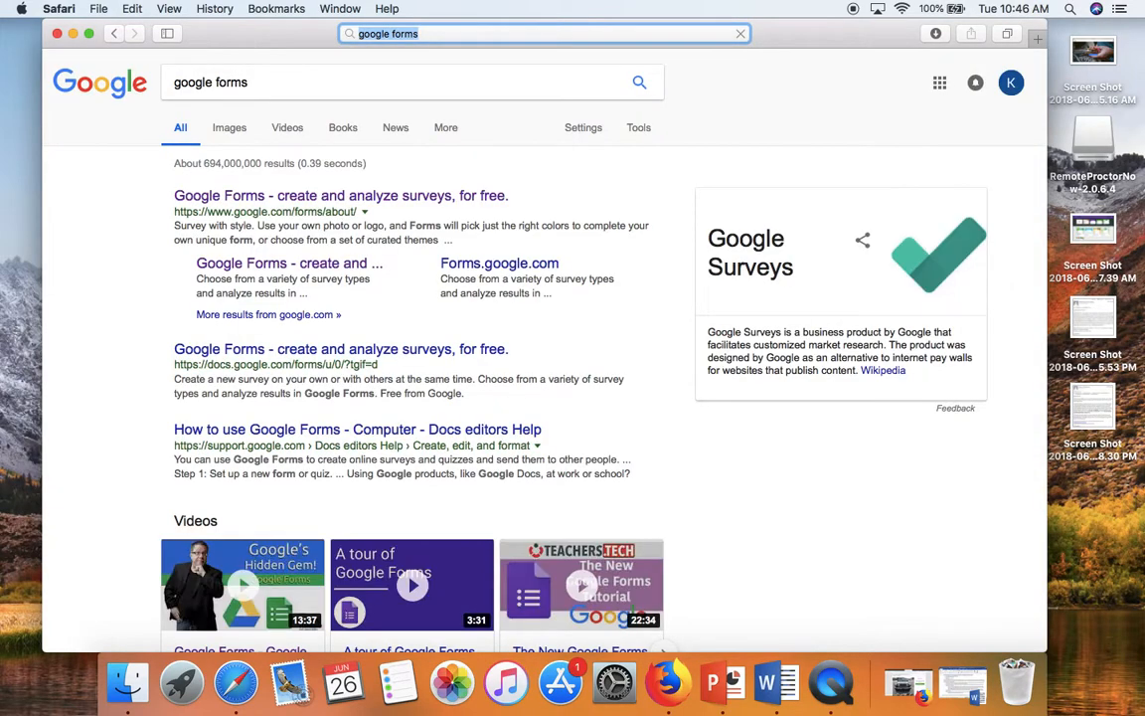
{"action": "left_click", "coordinate": [395, 201]}
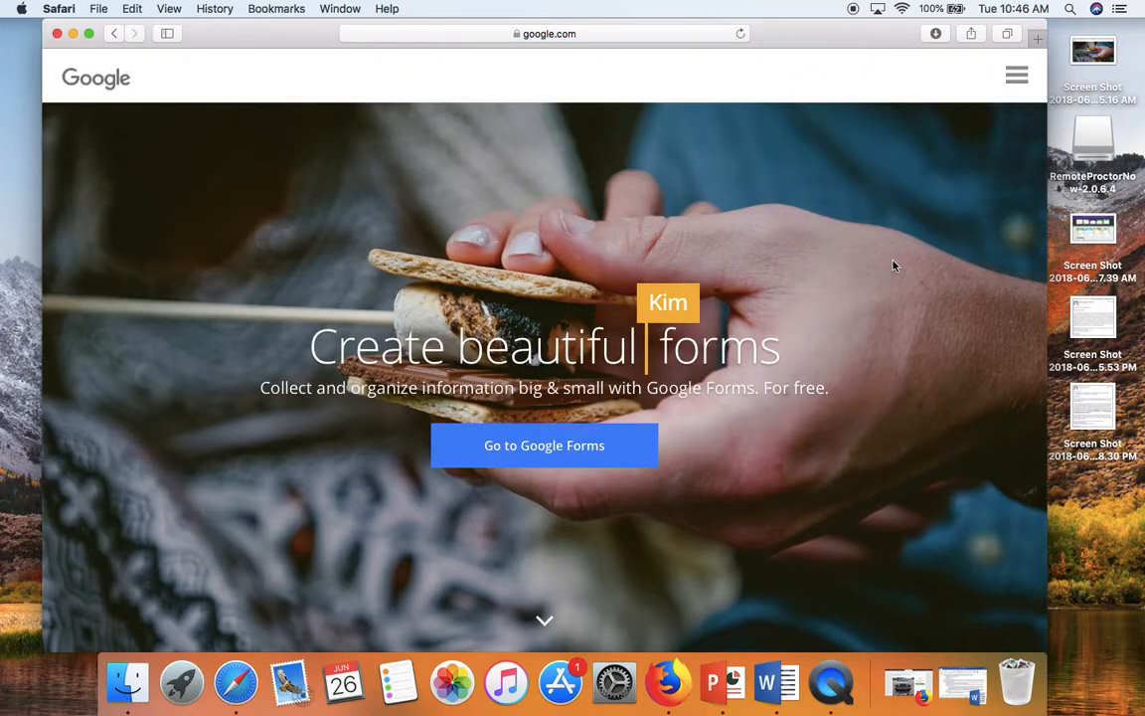
Examine the feature overview on the Google Forms product page, from question types to collaboration.
{"action": "scroll", "coordinate": [893, 265], "scroll_direction": "down", "scroll_amount": 5}
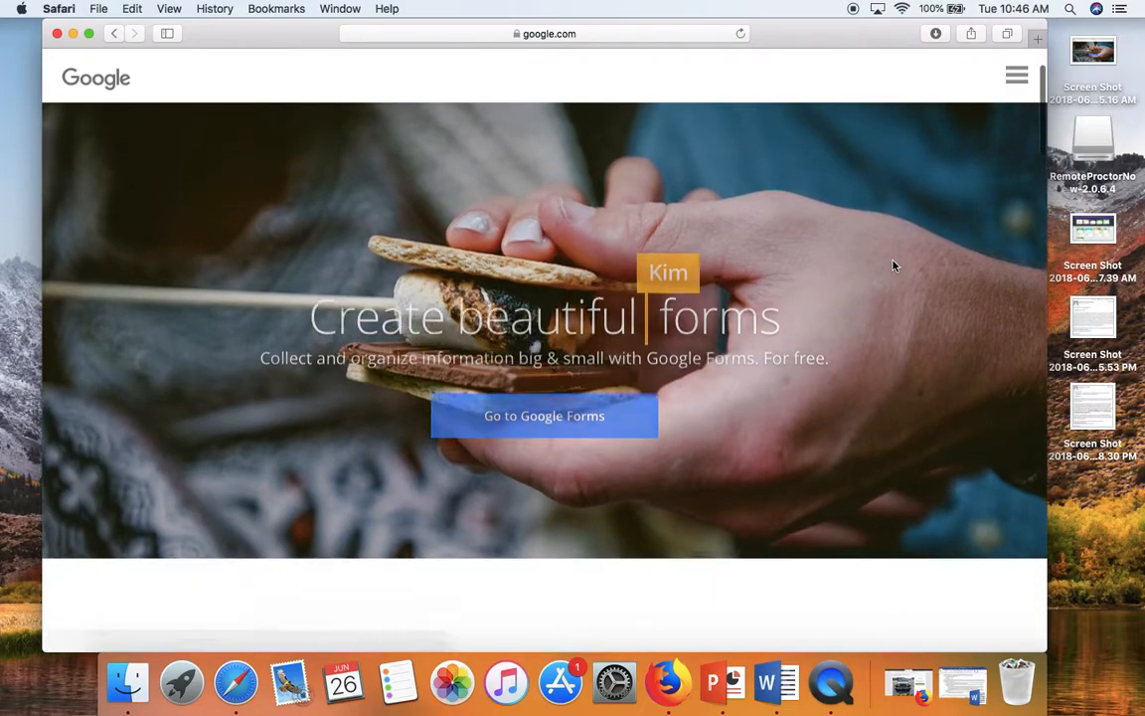
{"action": "scroll", "coordinate": [893, 266], "scroll_direction": "down", "scroll_amount": 5}
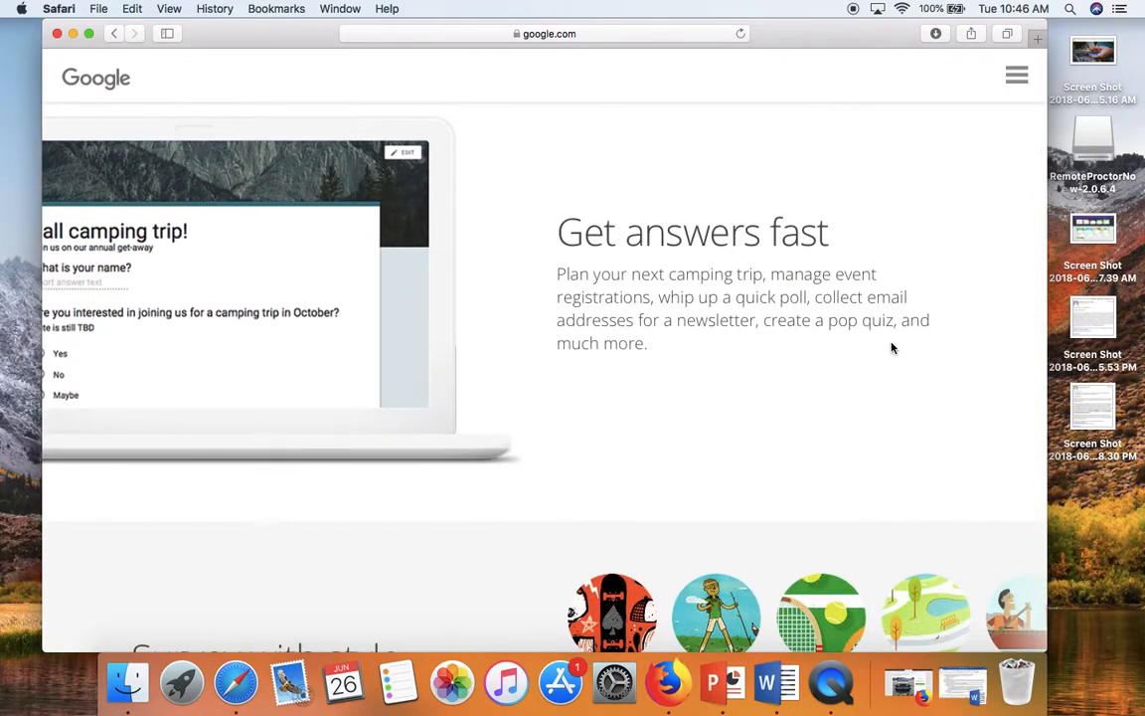
{"action": "scroll", "coordinate": [892, 347], "scroll_direction": "down", "scroll_amount": 5}
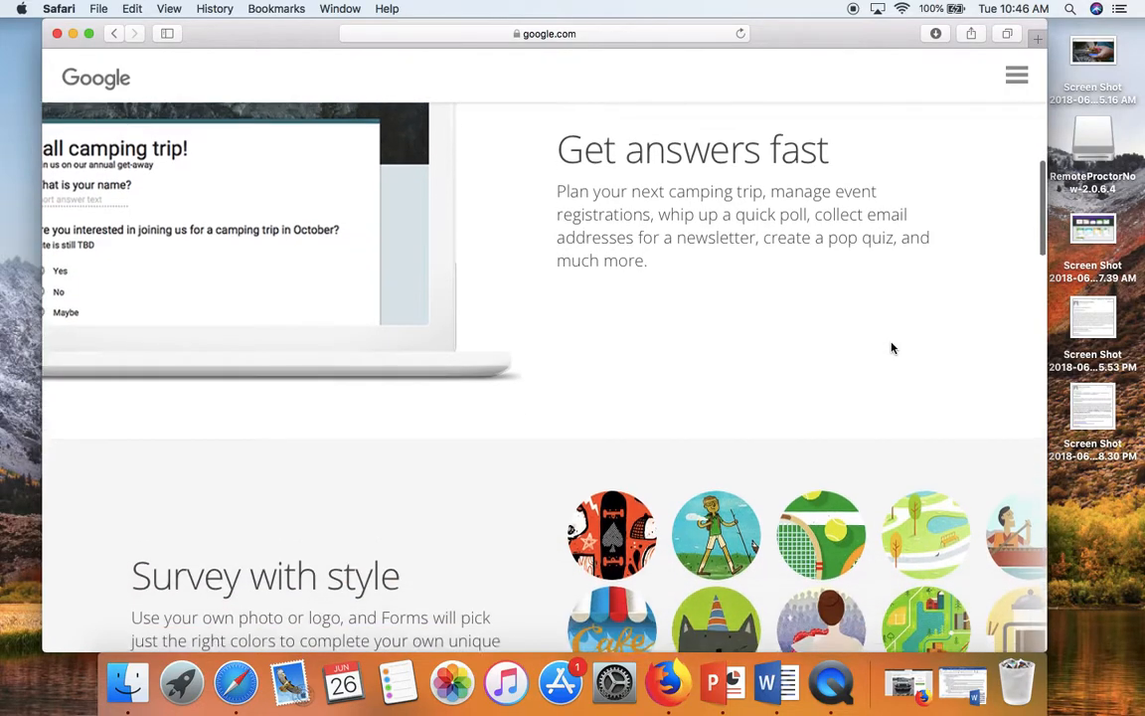
{"action": "scroll", "coordinate": [892, 347], "scroll_direction": "down", "scroll_amount": 6}
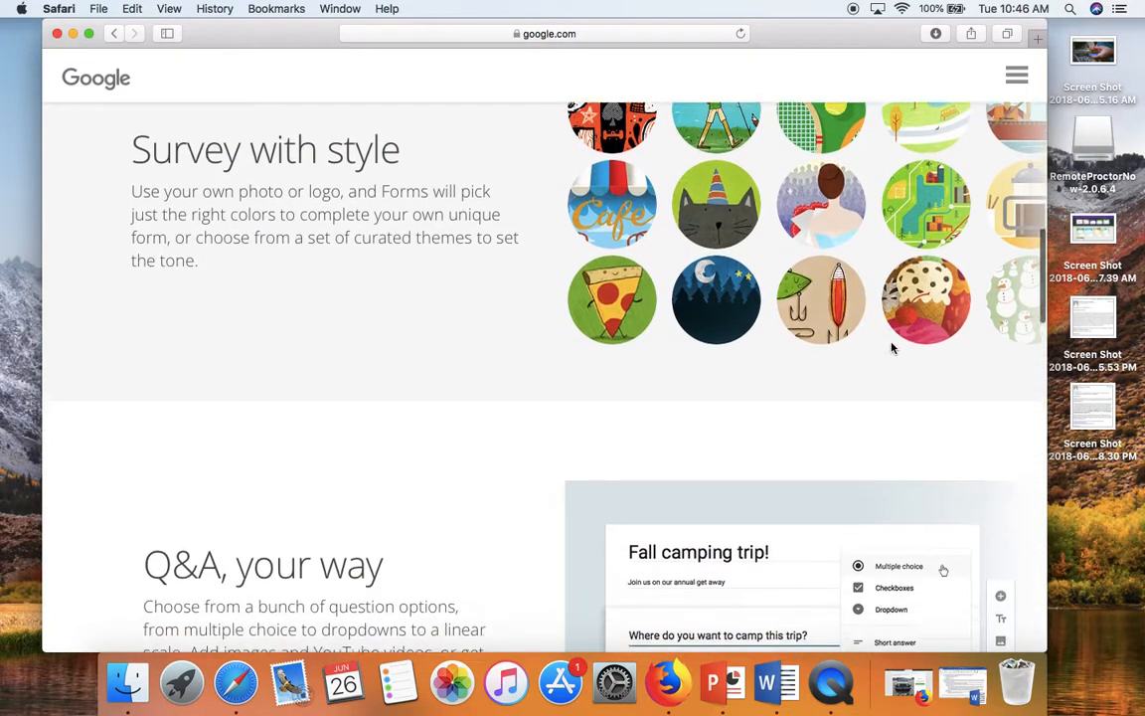
{"action": "scroll", "coordinate": [892, 348], "scroll_direction": "down", "scroll_amount": 7}
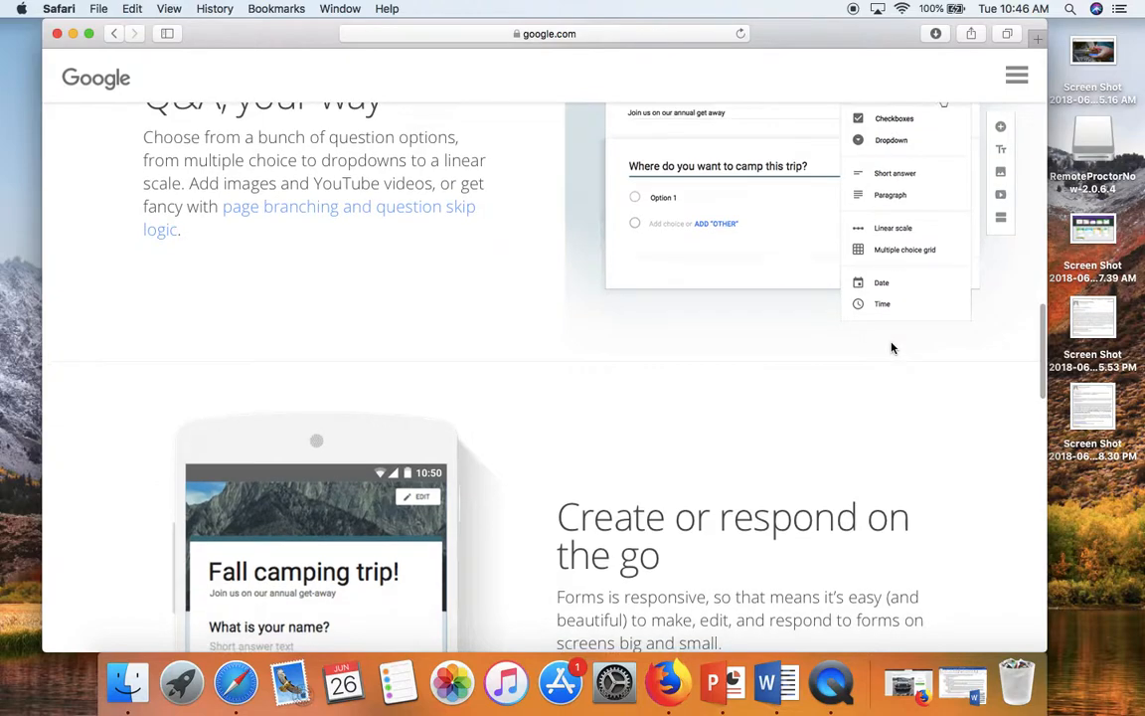
{"action": "scroll", "coordinate": [892, 347], "scroll_direction": "down", "scroll_amount": 7}
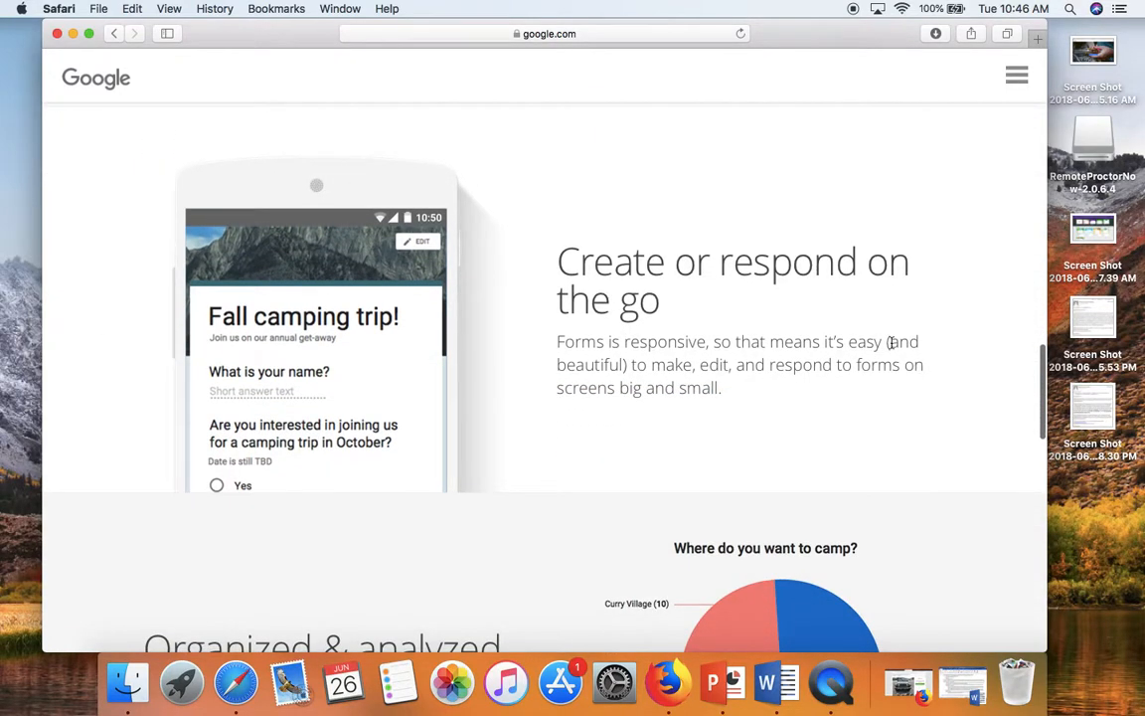
{"action": "scroll", "coordinate": [892, 347], "scroll_direction": "down", "scroll_amount": 4}
{"action": "scroll", "coordinate": [892, 347], "scroll_direction": "up", "scroll_amount": 15}
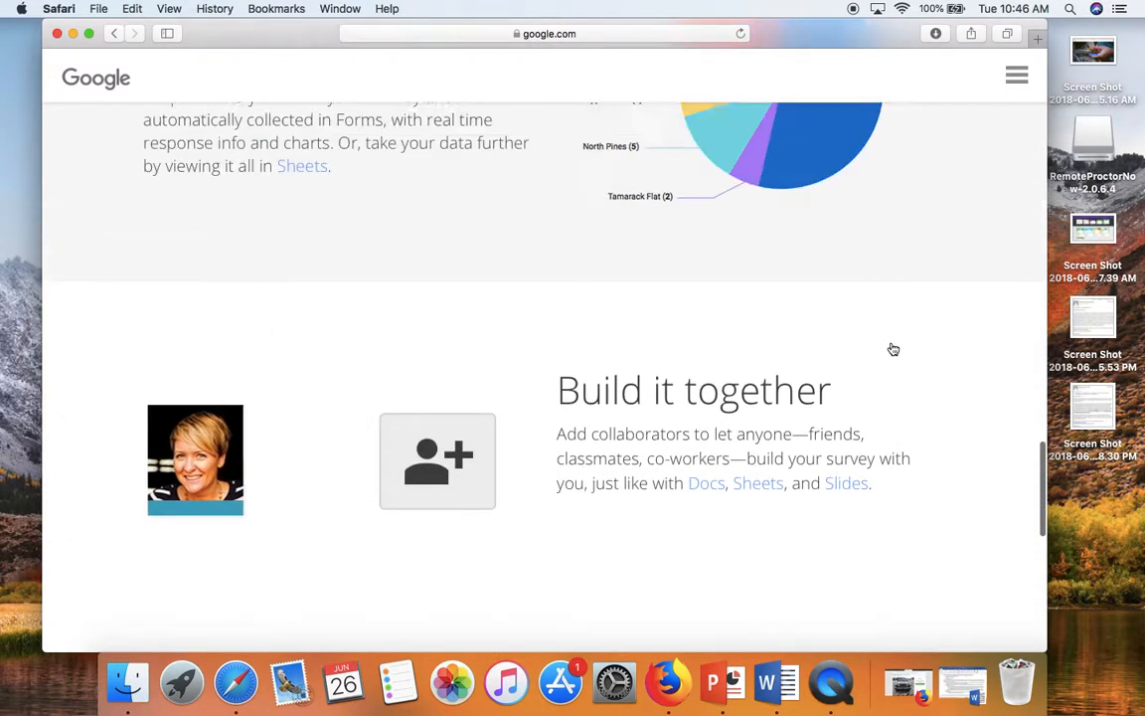
{"action": "scroll", "coordinate": [893, 348], "scroll_direction": "up", "scroll_amount": 20}
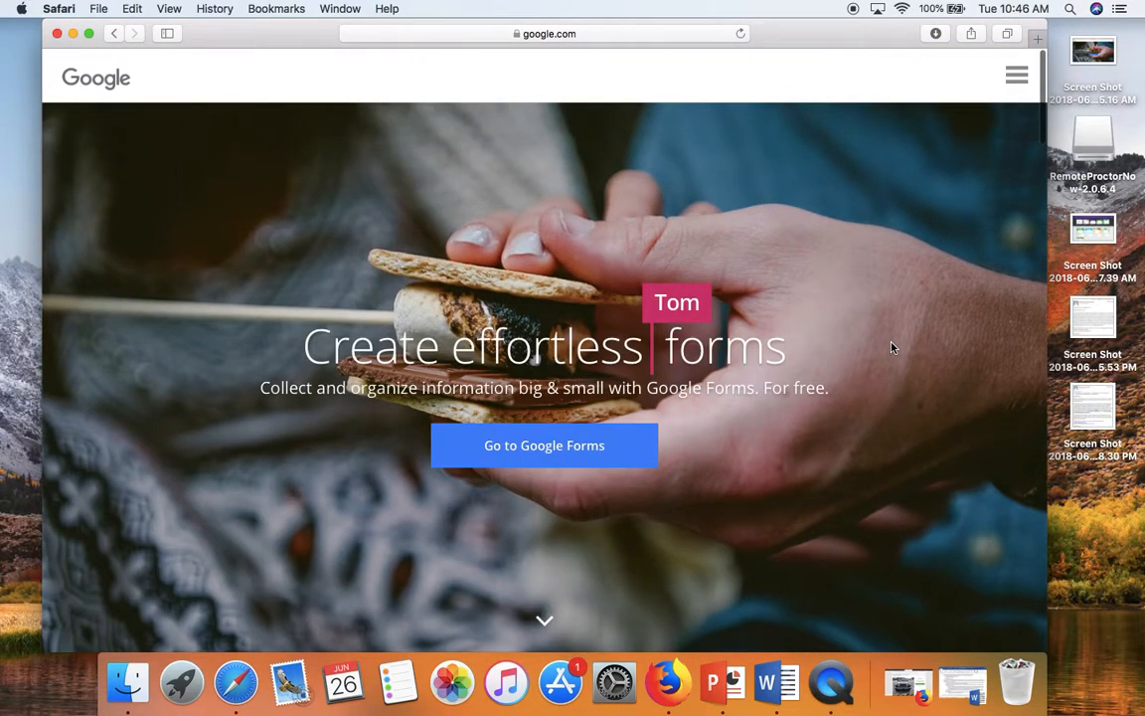
Go to the Google Forms home page and look over the recent forms.
{"action": "left_click", "coordinate": [542, 446]}
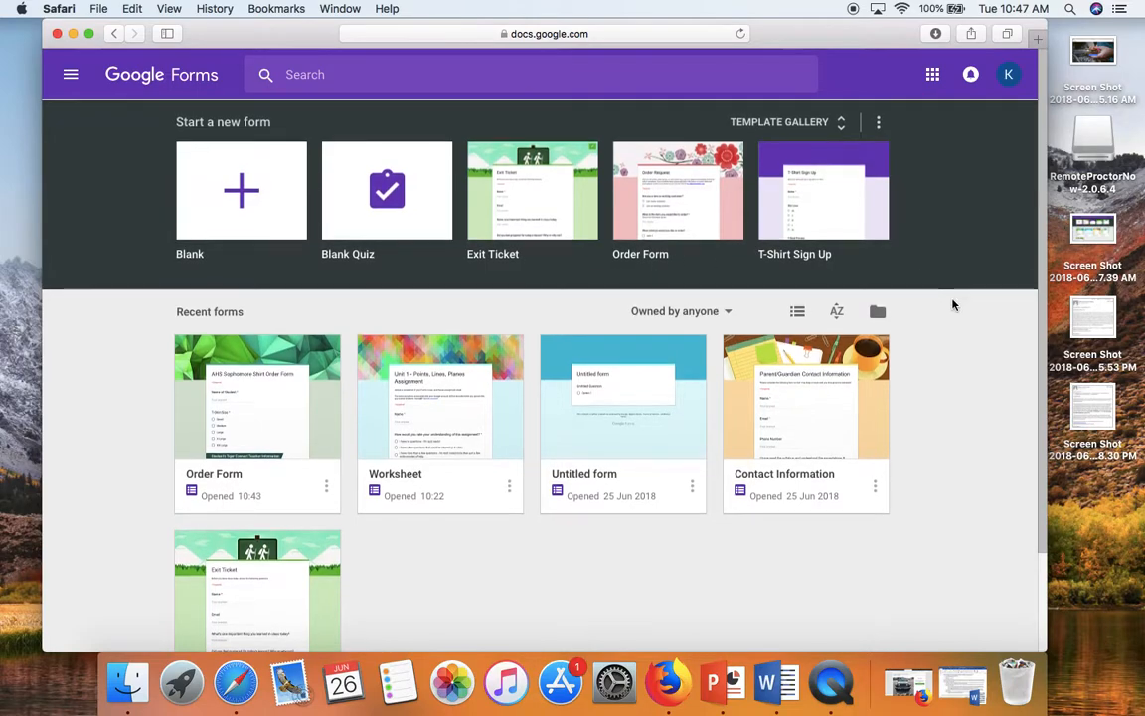
{"action": "scroll", "coordinate": [979, 335], "scroll_direction": "down", "scroll_amount": 3}
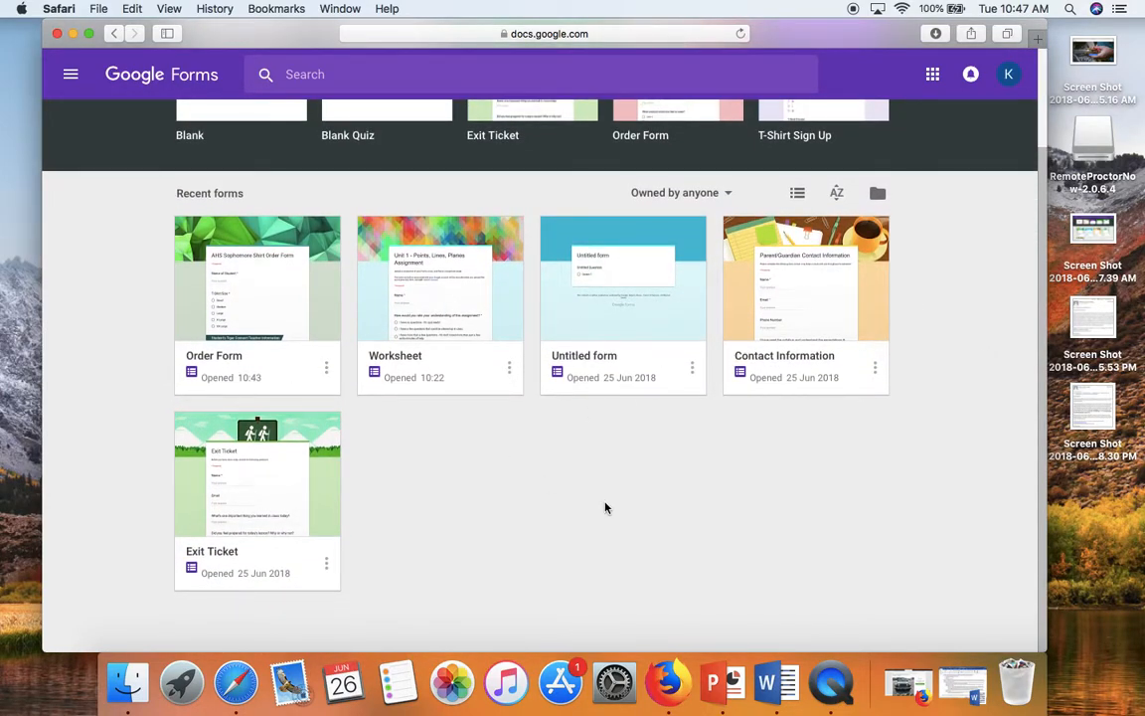
{"action": "scroll", "coordinate": [604, 508], "scroll_direction": "up", "scroll_amount": 3}
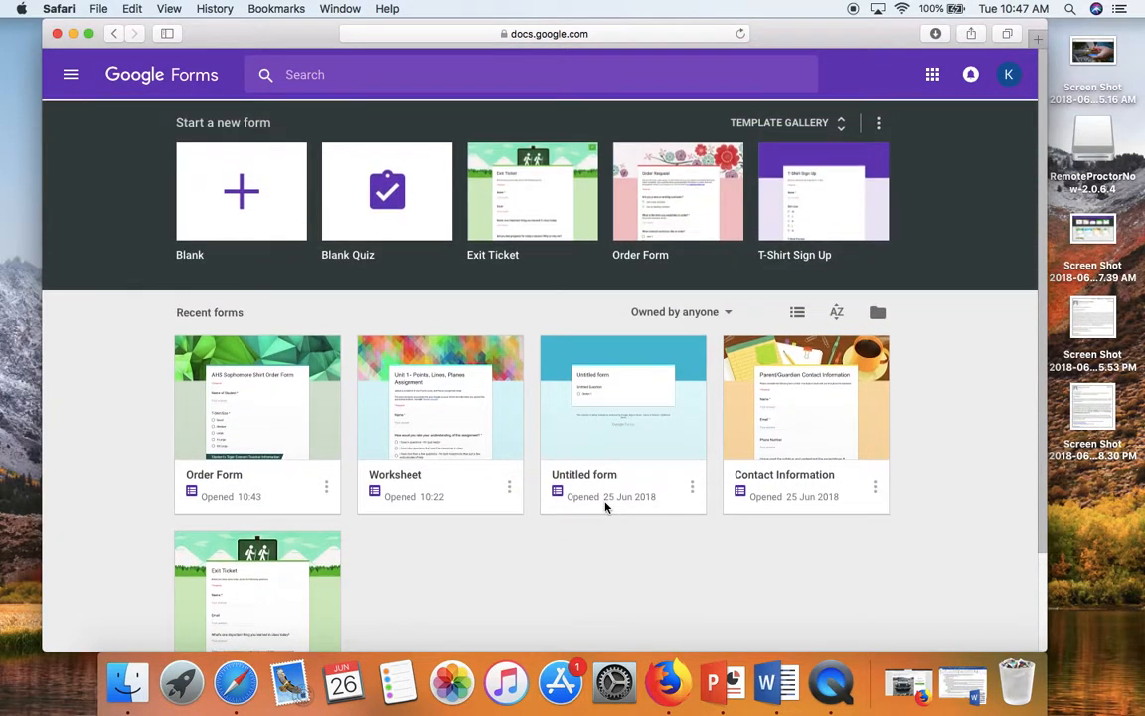
Browse the full template gallery and create a form from the Blank Quiz template in the Education group.
{"action": "left_click", "coordinate": [844, 124]}
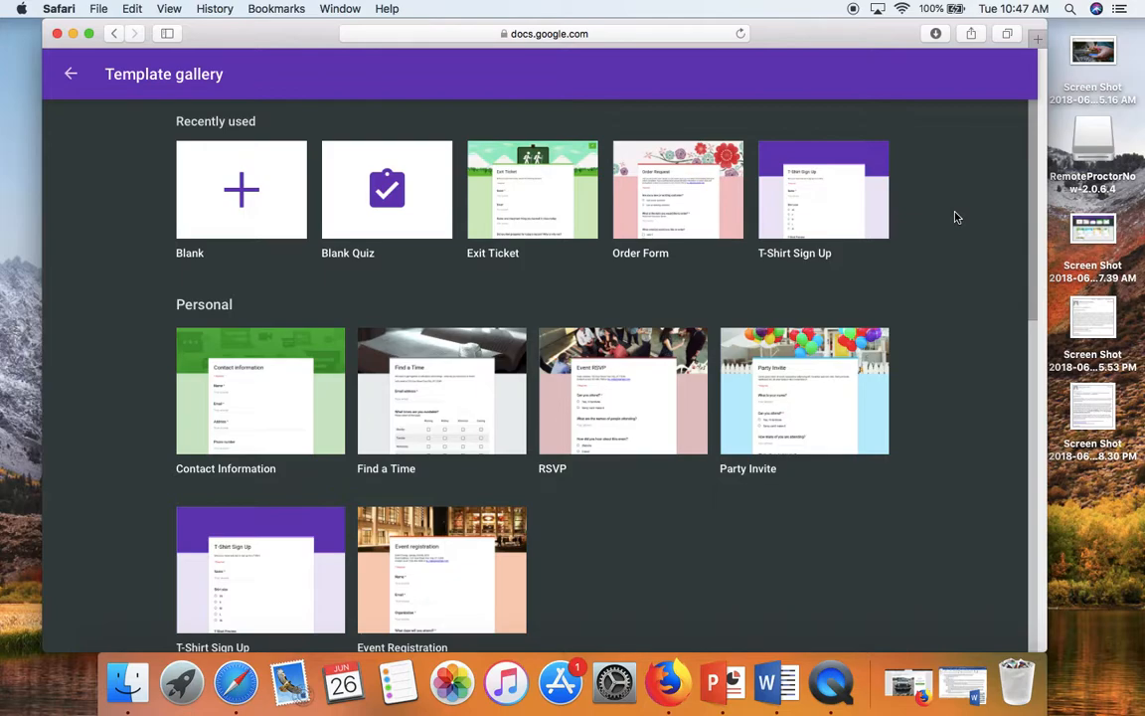
{"action": "scroll", "coordinate": [957, 217], "scroll_direction": "down", "scroll_amount": 4}
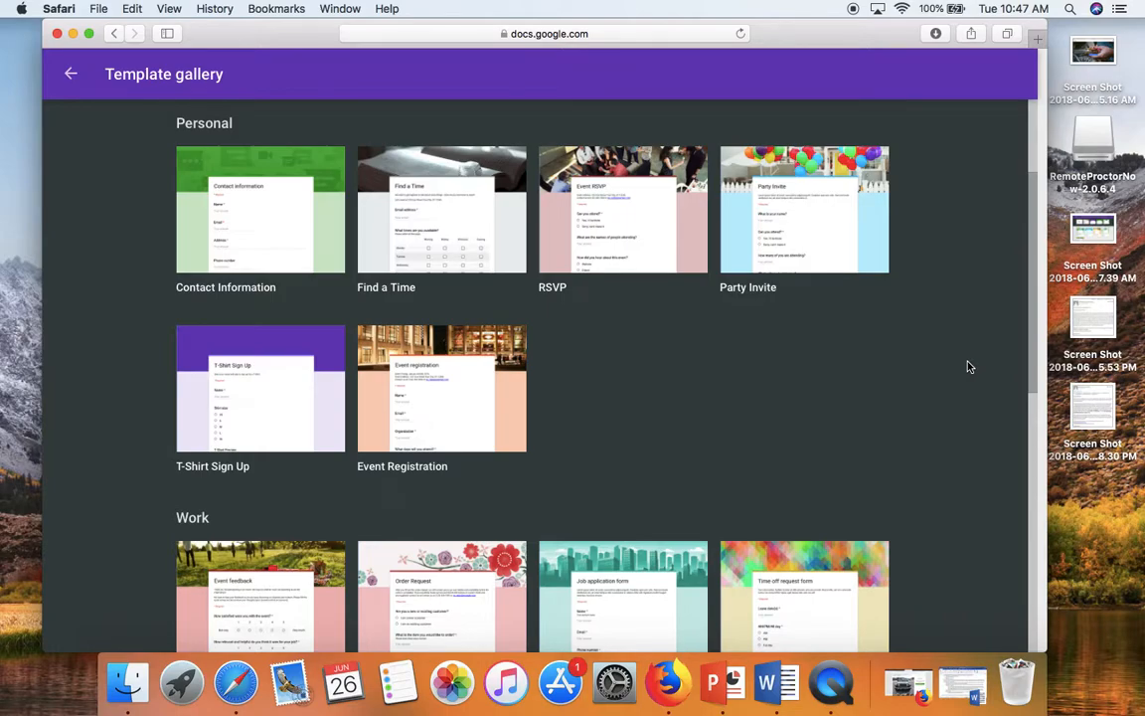
{"action": "scroll", "coordinate": [970, 366], "scroll_direction": "down", "scroll_amount": 7}
{"action": "scroll", "coordinate": [970, 367], "scroll_direction": "down", "scroll_amount": 2}
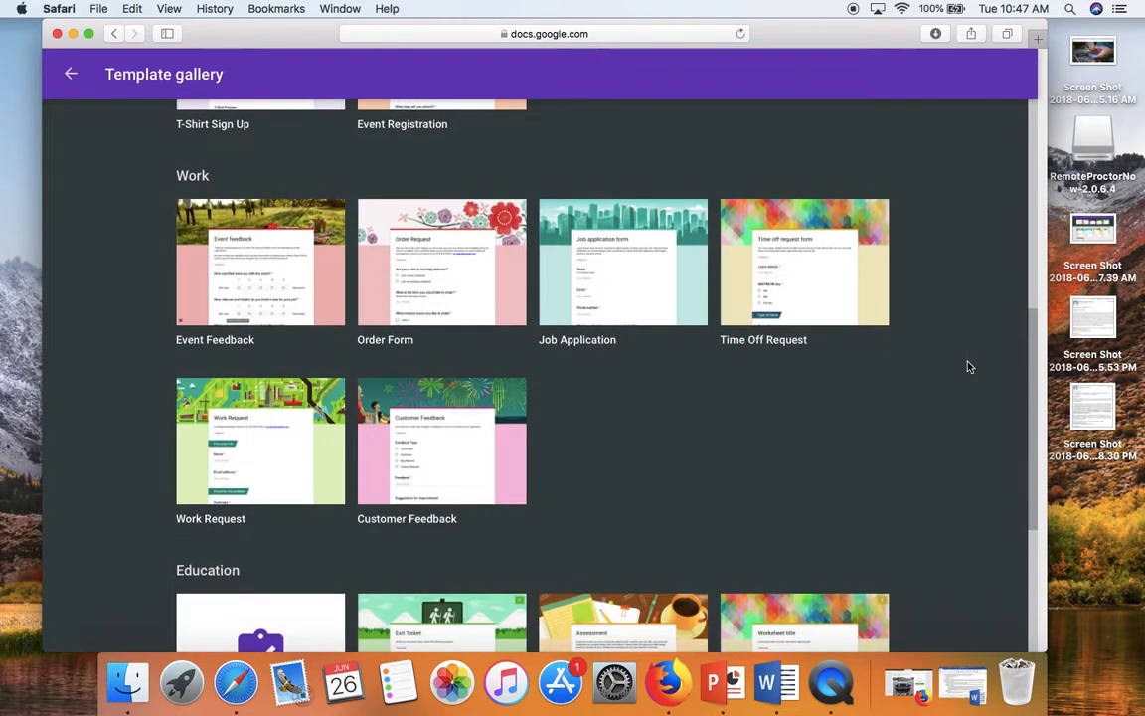
{"action": "scroll", "coordinate": [970, 367], "scroll_direction": "down", "scroll_amount": 6}
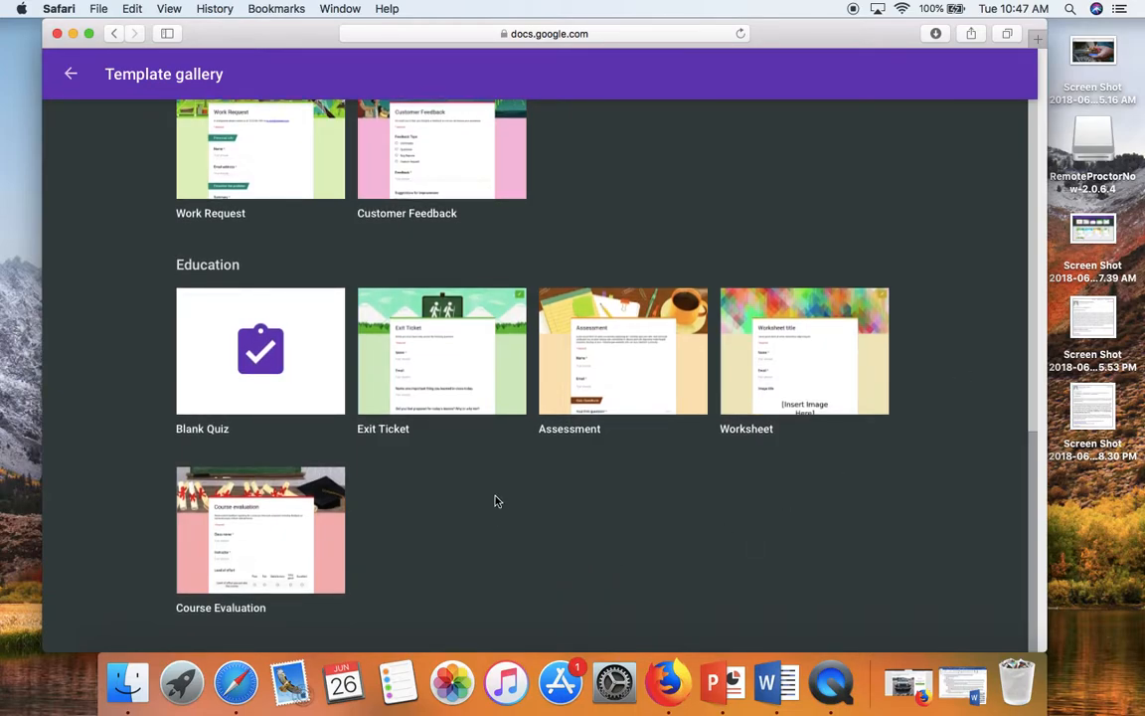
{"action": "left_click", "coordinate": [273, 363]}
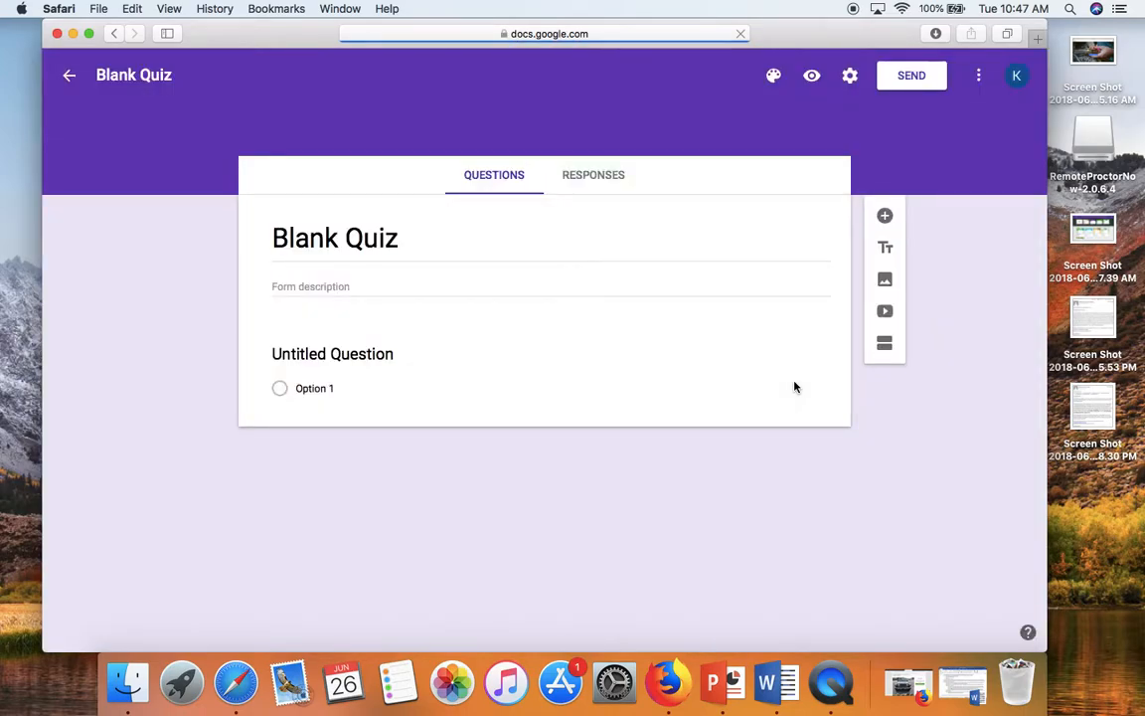
Inspect the quiz's editable title, form description and first question fields.
{"action": "left_click", "coordinate": [328, 343]}
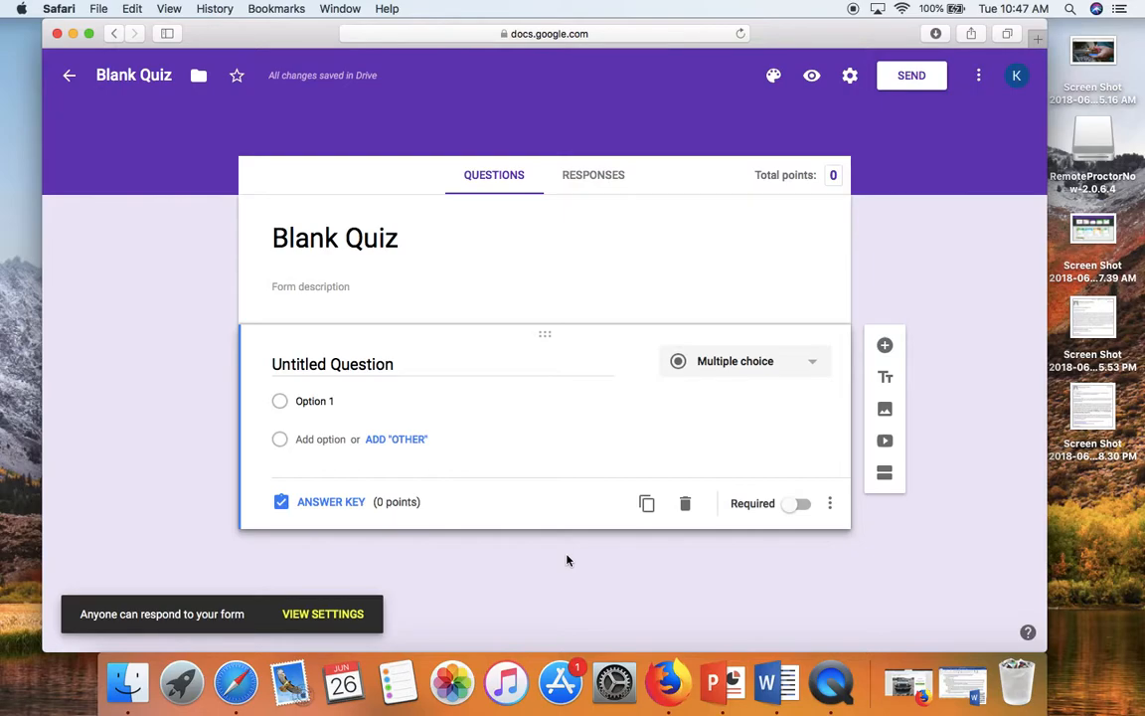
{"action": "left_click", "coordinate": [394, 243]}
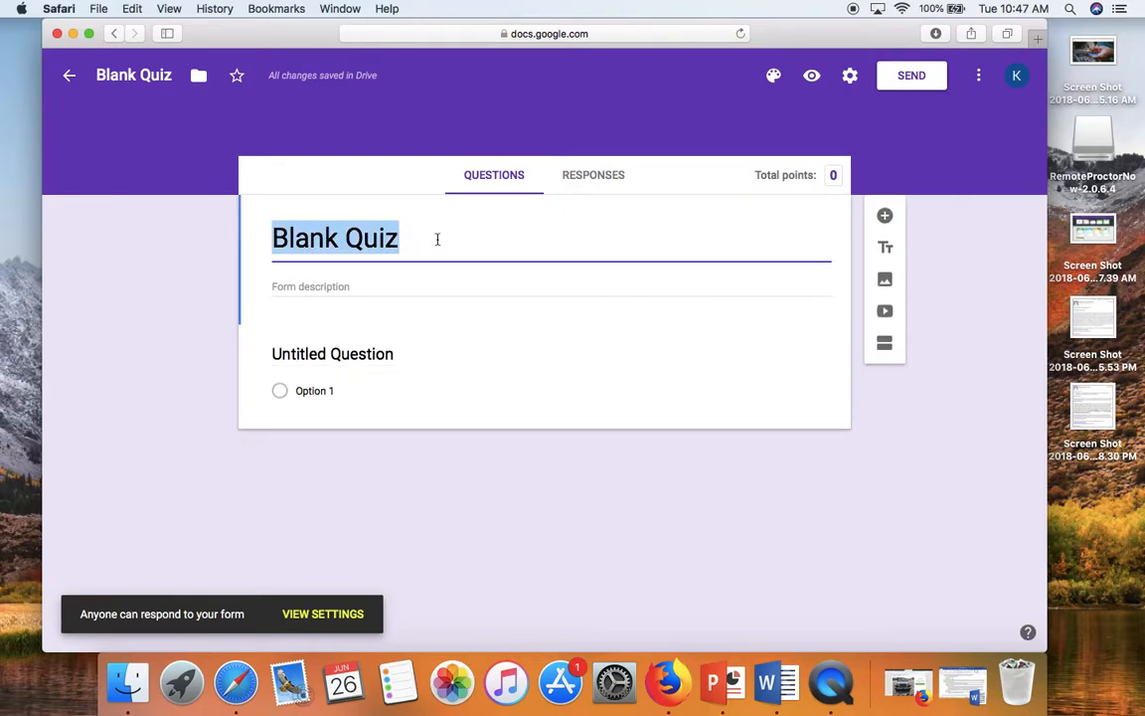
{"action": "left_click", "coordinate": [360, 286]}
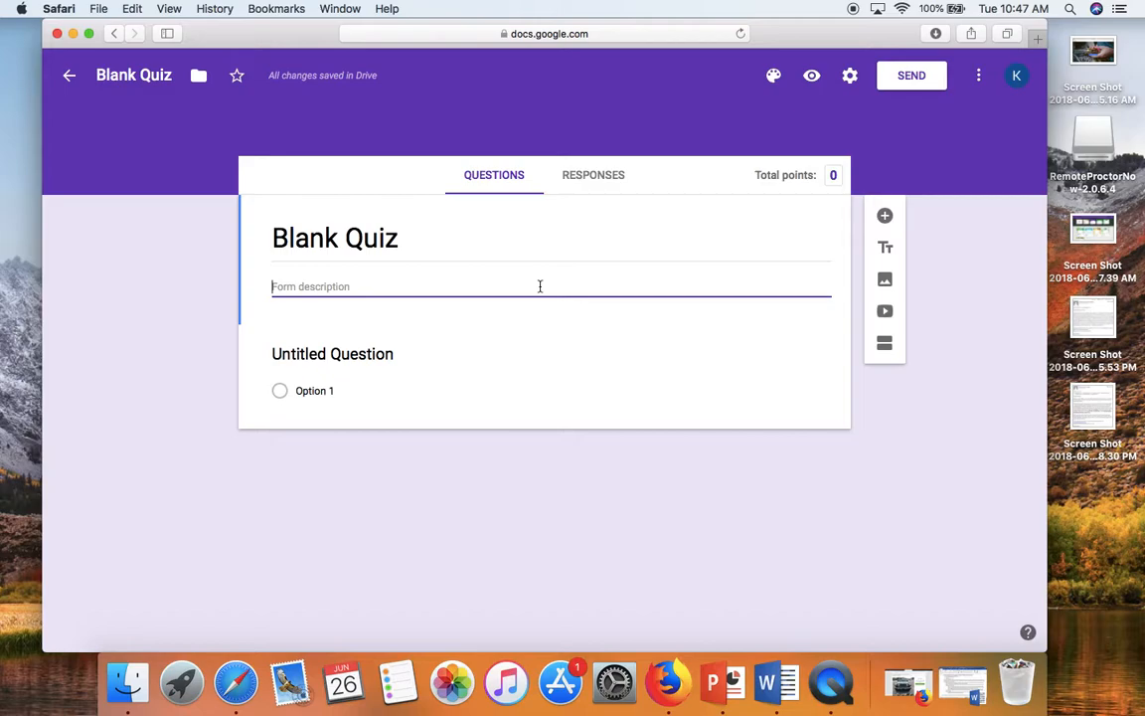
{"action": "left_click", "coordinate": [525, 373]}
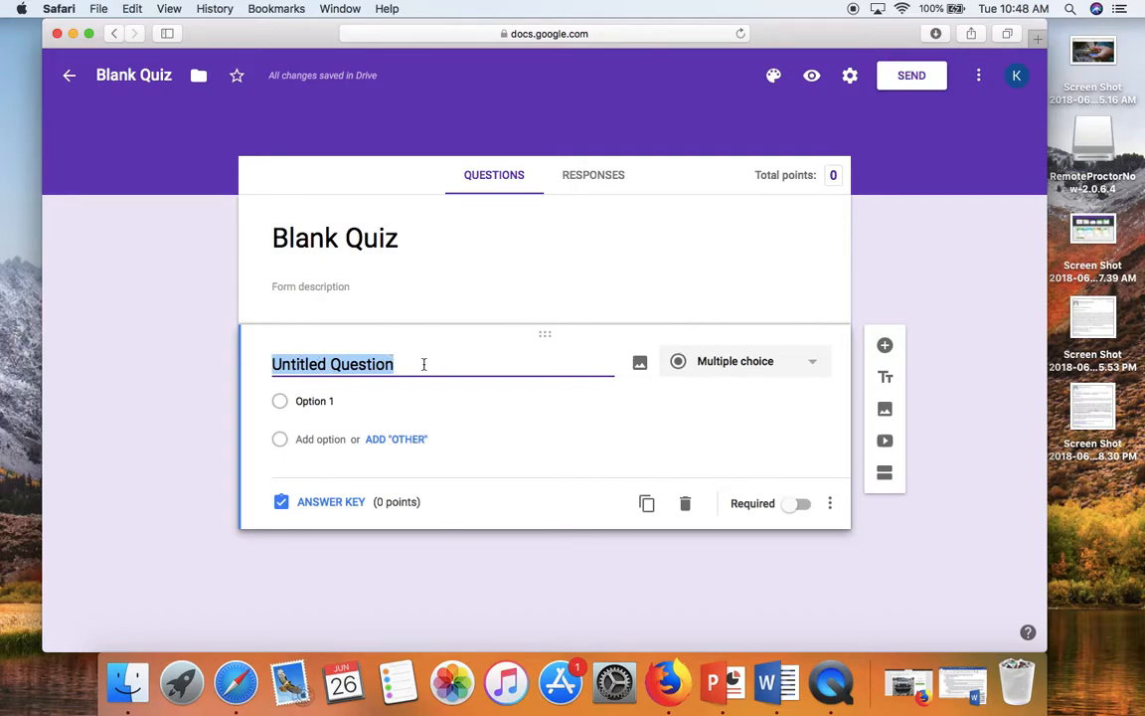
Try the Linear scale type on the untitled question and return it to Multiple choice.
{"action": "left_click", "coordinate": [813, 365]}
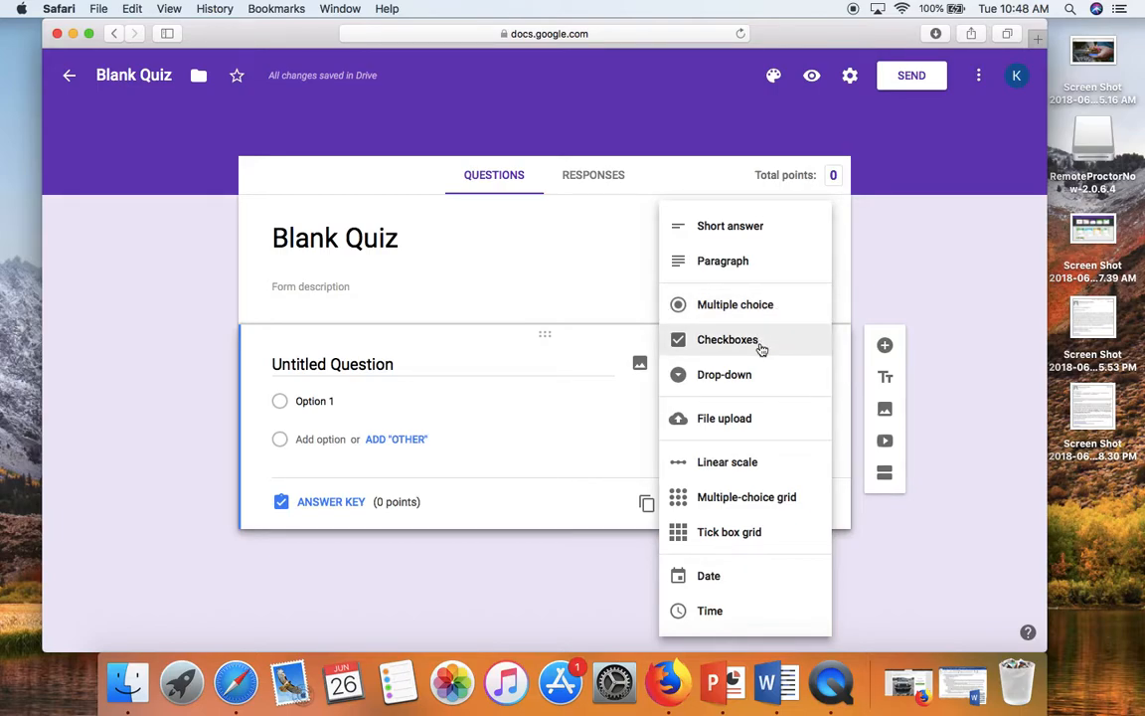
{"action": "left_click", "coordinate": [763, 469]}
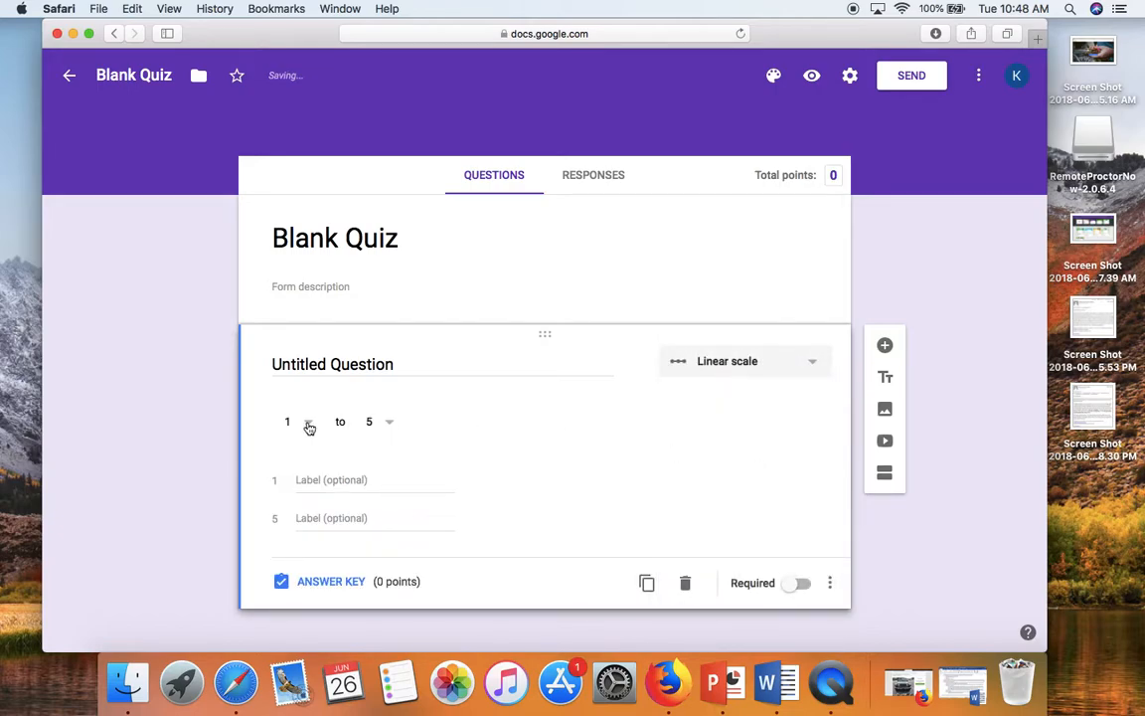
{"action": "left_click", "coordinate": [807, 371]}
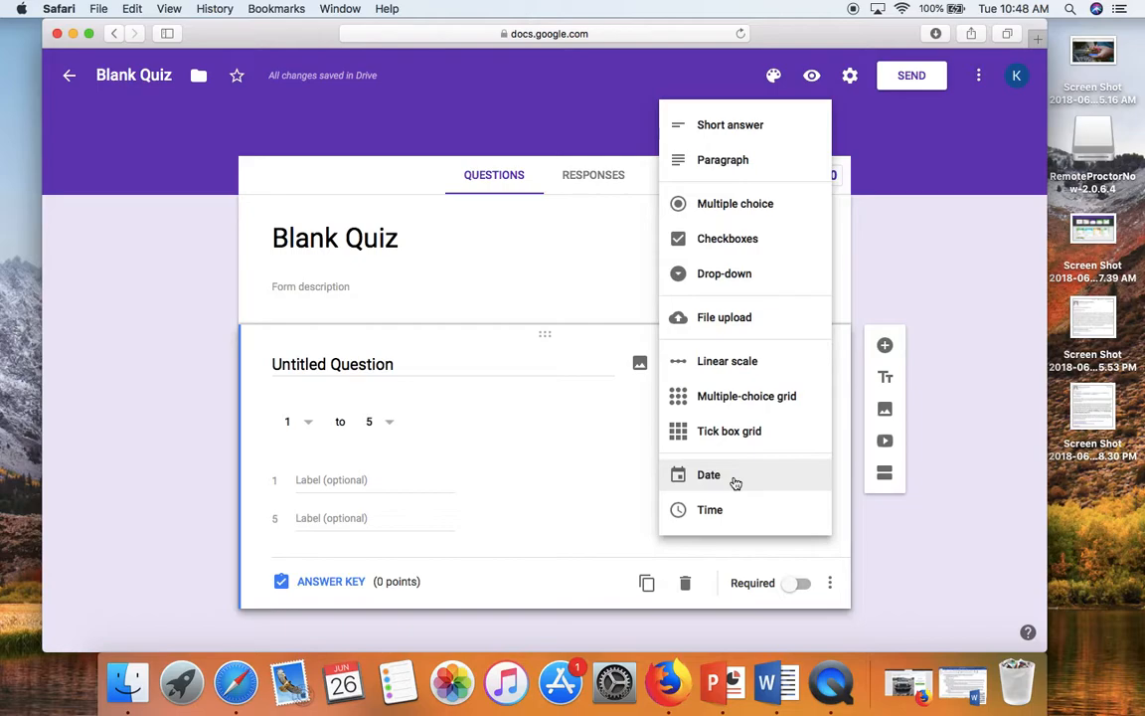
{"action": "left_click", "coordinate": [760, 202]}
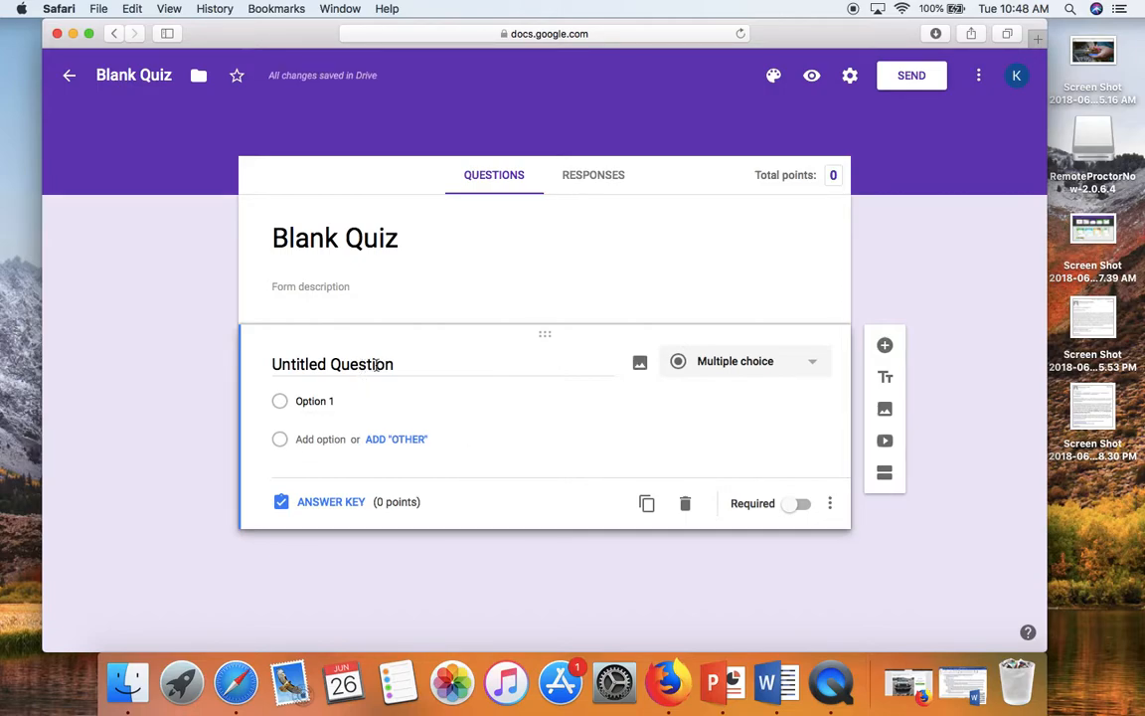
Add two more answer options to the untitled multiple-choice question and make the question required.
{"action": "left_click", "coordinate": [338, 402]}
{"action": "triple_click", "coordinate": [335, 401]}
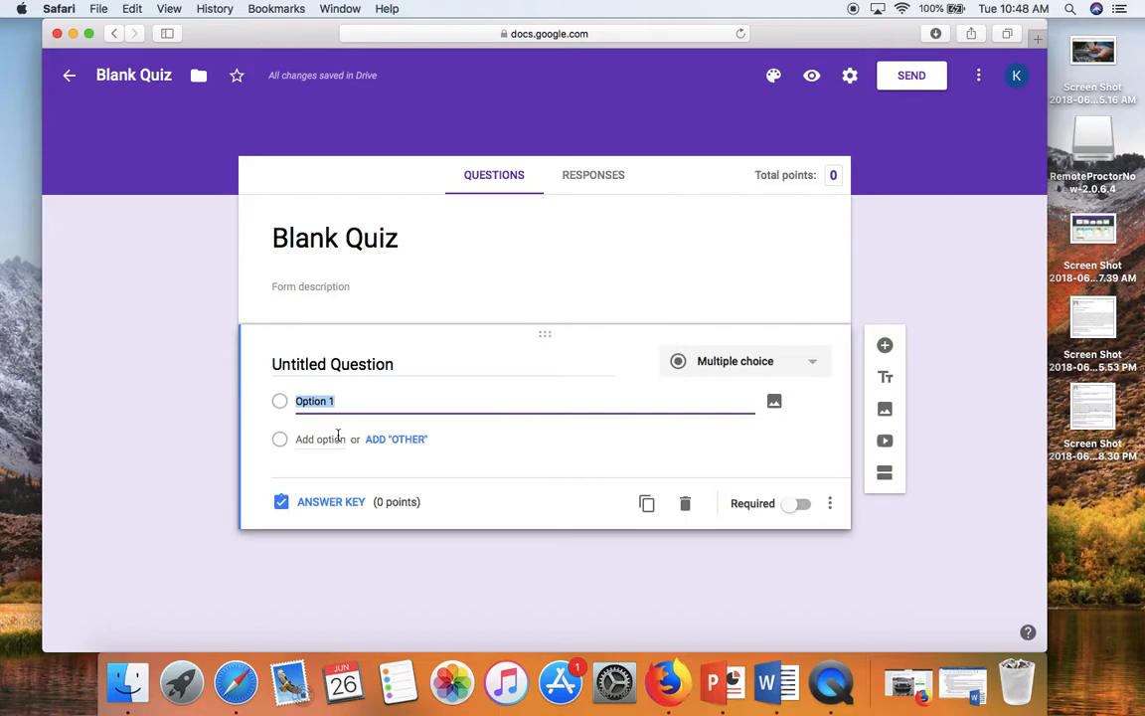
{"action": "left_click", "coordinate": [334, 439]}
{"action": "left_click", "coordinate": [324, 478]}
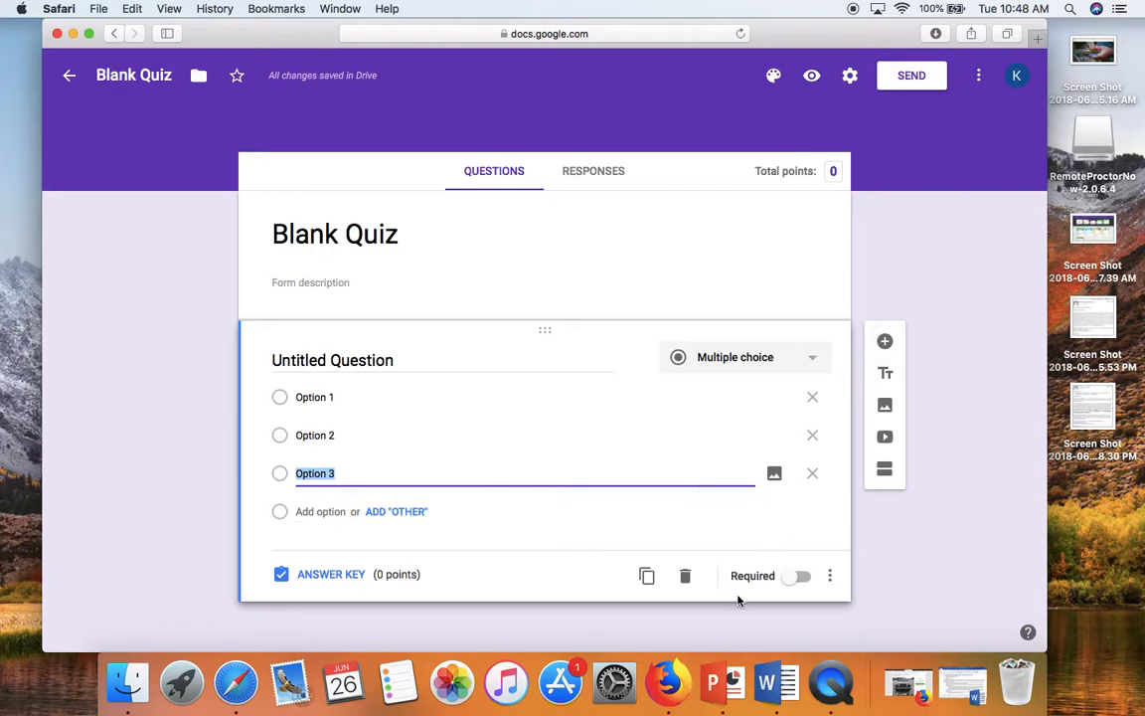
{"action": "left_click", "coordinate": [801, 577]}
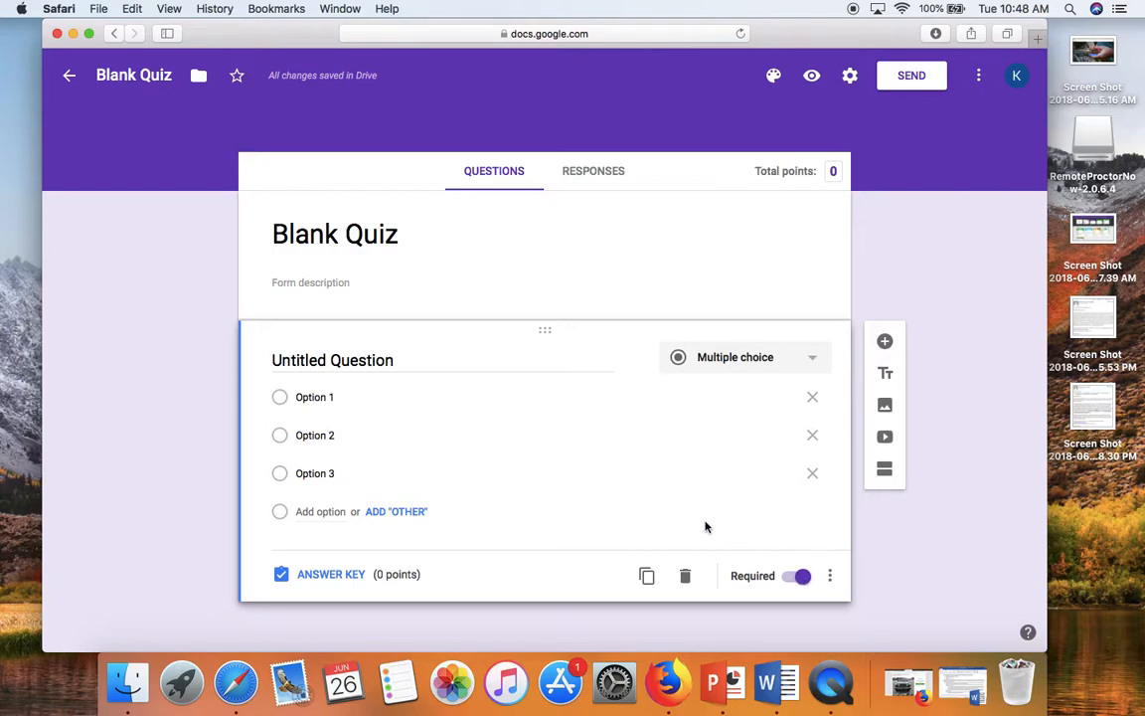
View the untitled question's answer key with its points and feedback settings, and return to editing the question.
{"action": "left_click", "coordinate": [332, 574]}
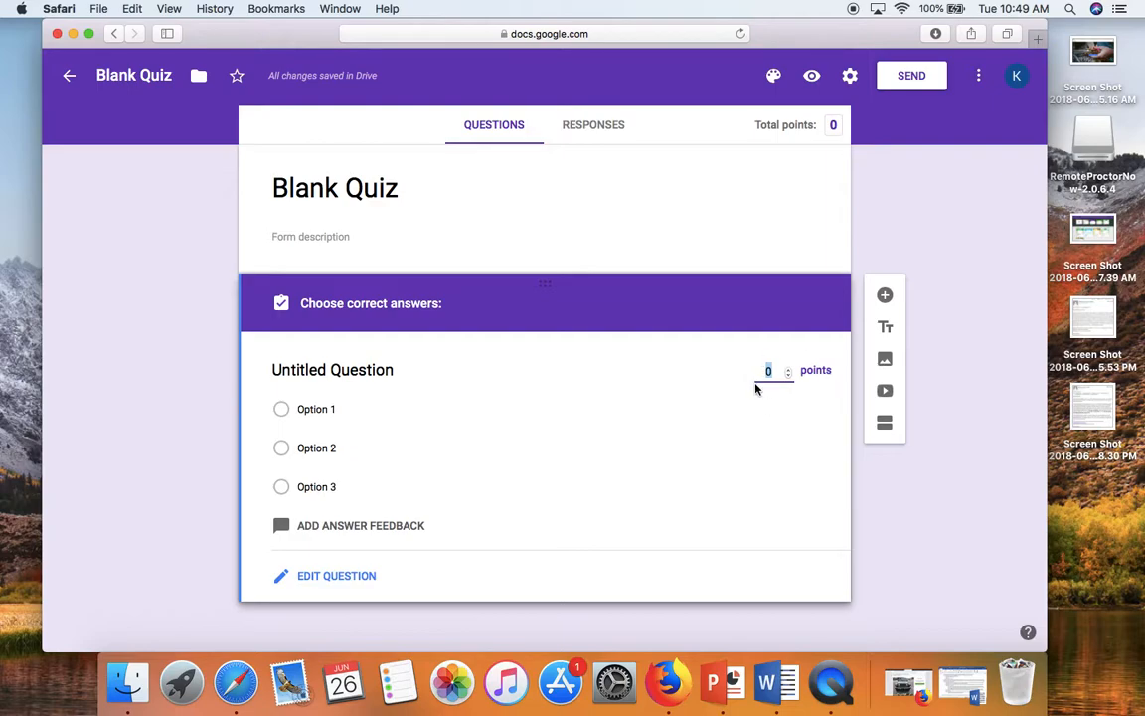
{"action": "left_click", "coordinate": [343, 577]}
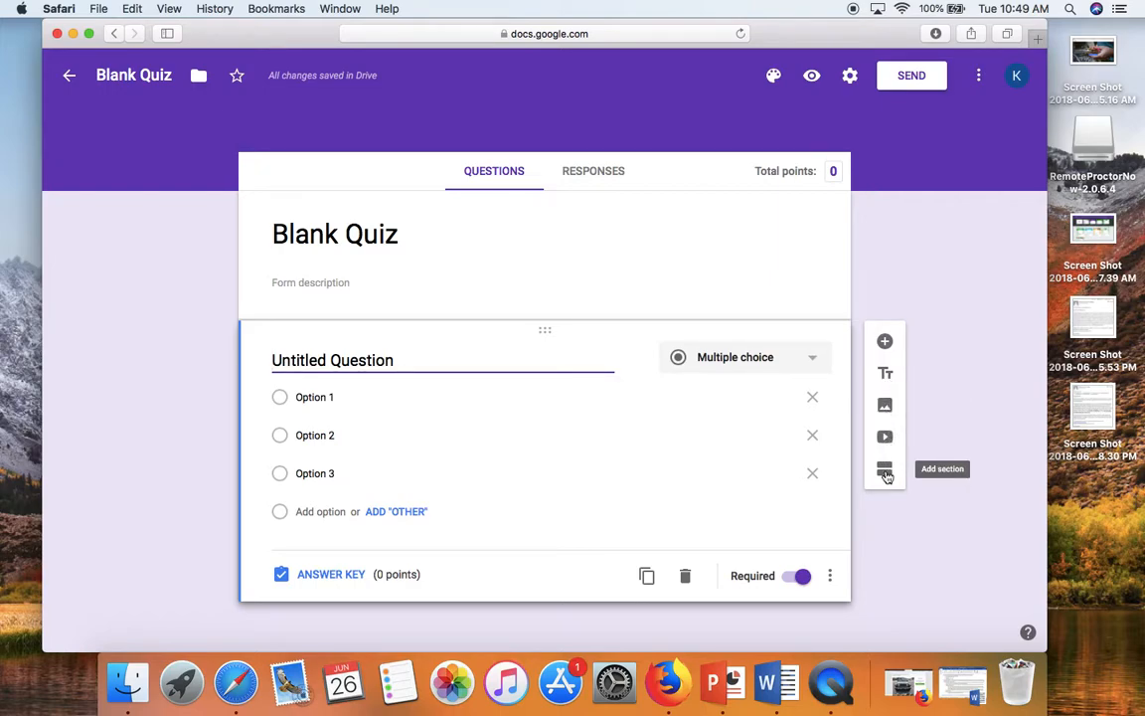
Add a second question of the Checkboxes type and title it "Question 2".
{"action": "left_click", "coordinate": [886, 343]}
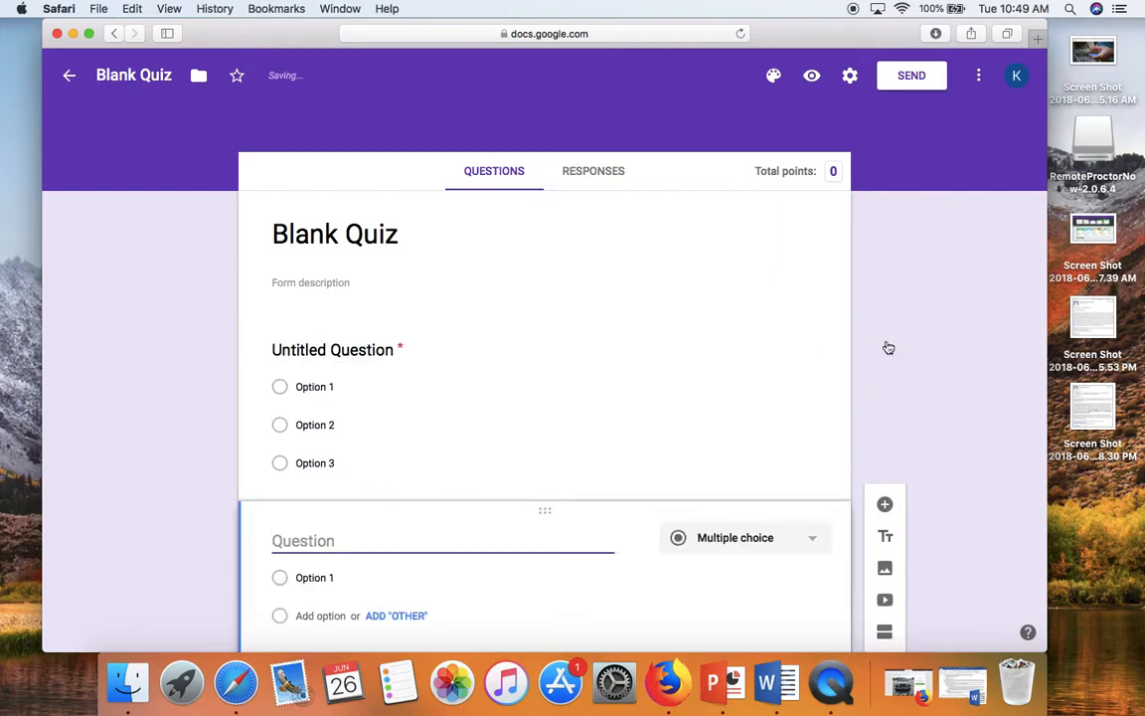
{"action": "scroll", "coordinate": [903, 375], "scroll_direction": "down", "scroll_amount": 2}
{"action": "left_click", "coordinate": [781, 434]}
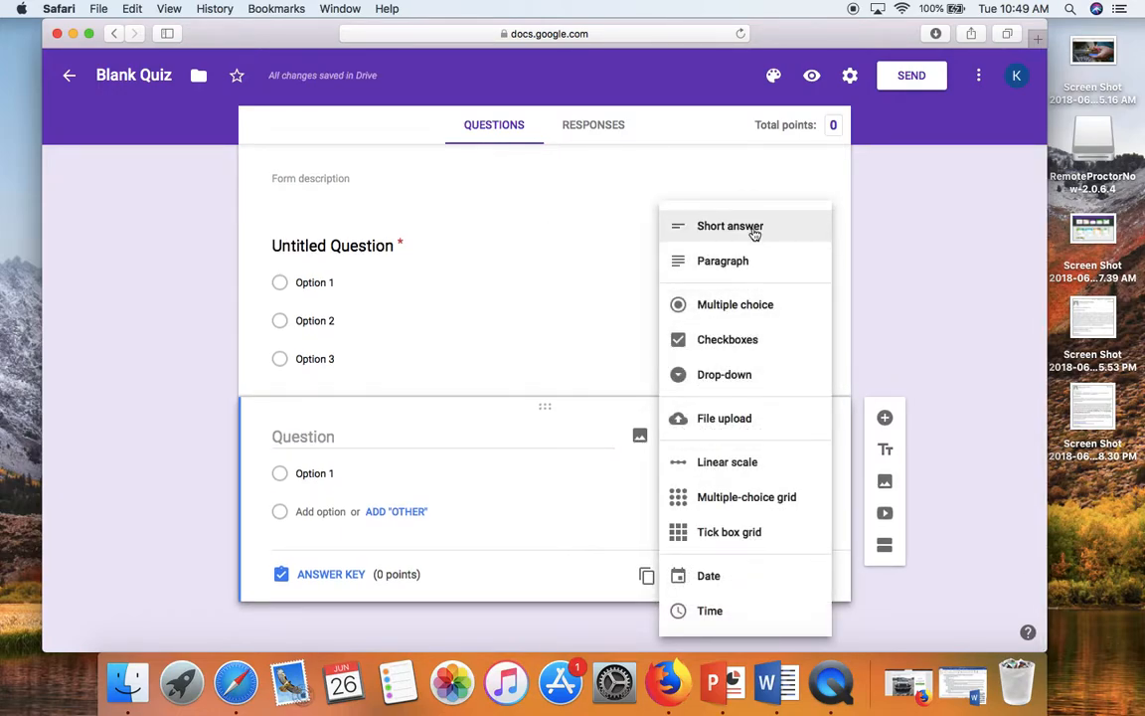
{"action": "left_click", "coordinate": [742, 339]}
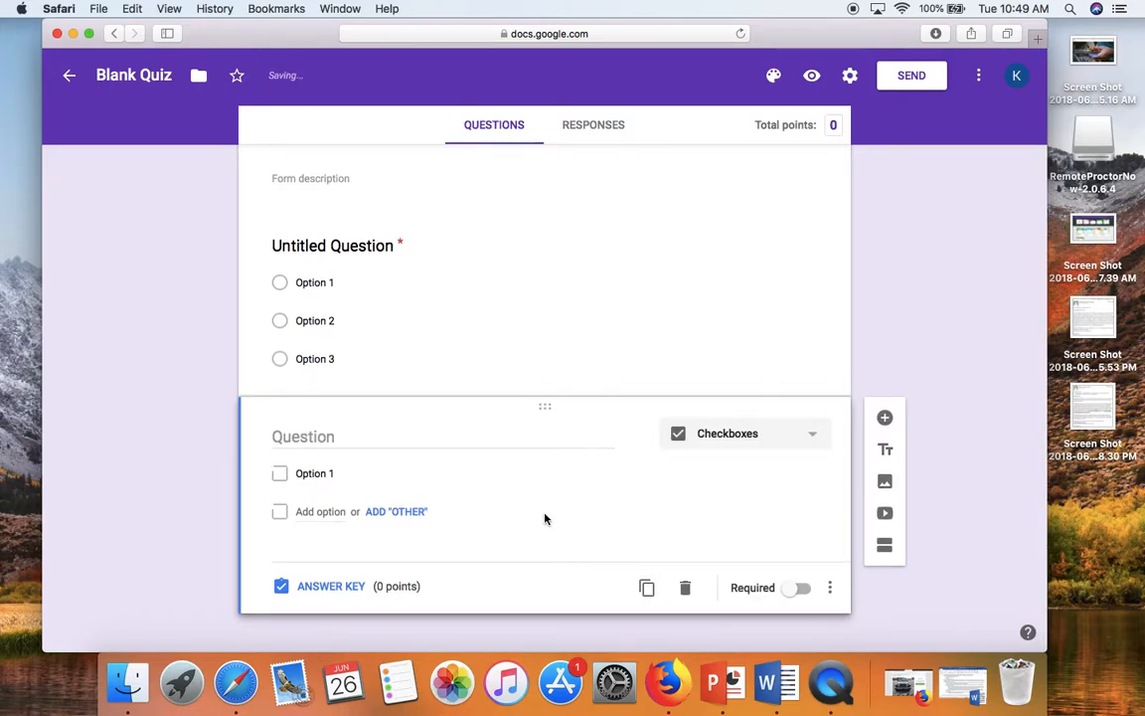
{"action": "left_click", "coordinate": [363, 427]}
{"action": "type", "text": "Questions"}
{"action": "key", "text": "BackSpace"}
{"action": "type", "text": "2"}
Add three more answer options to the Question 2 checkbox question.
{"action": "left_click", "coordinate": [321, 463]}
{"action": "left_click", "coordinate": [335, 495]}
{"action": "left_click", "coordinate": [307, 498]}
{"action": "left_click", "coordinate": [313, 498]}
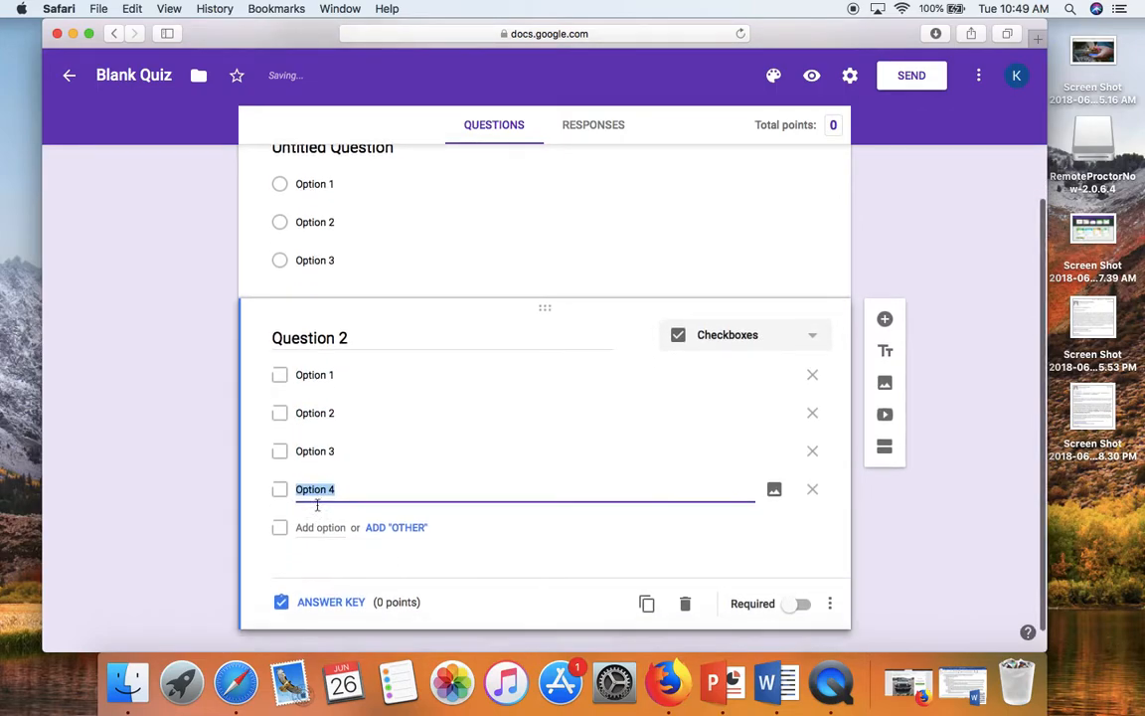
Mark Option 2 and Option 4 as the correct answers to Question 2 and make it worth 2 points.
{"action": "left_click", "coordinate": [330, 594]}
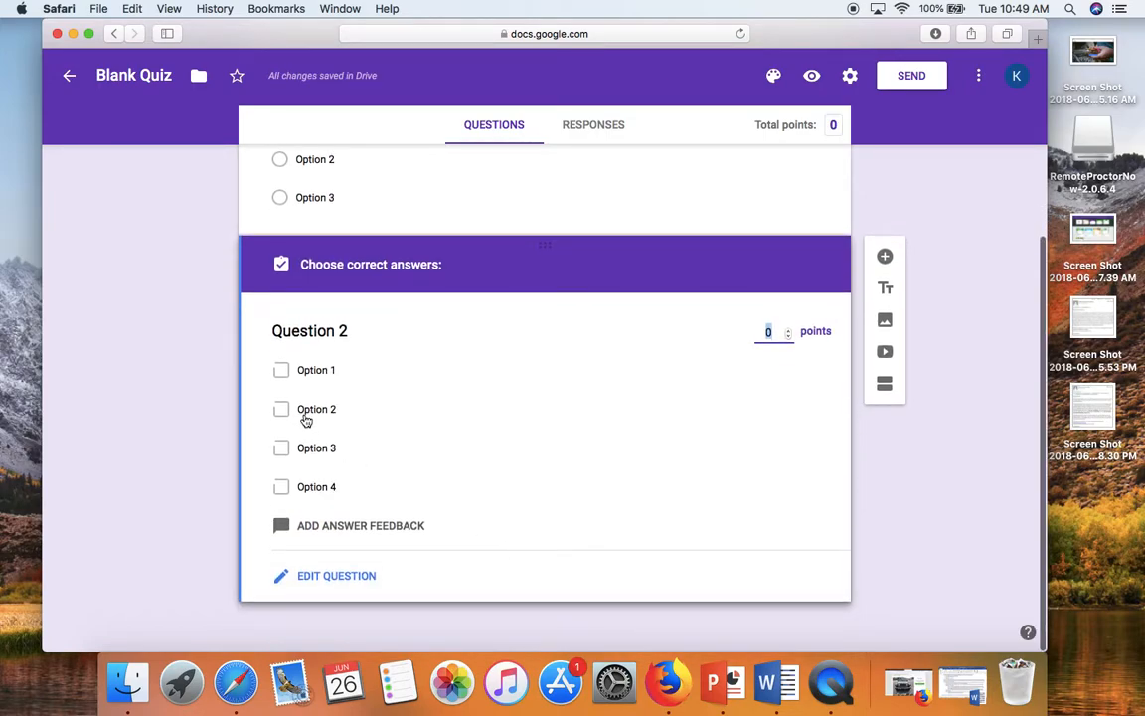
{"action": "left_click", "coordinate": [282, 407]}
{"action": "left_click", "coordinate": [282, 487]}
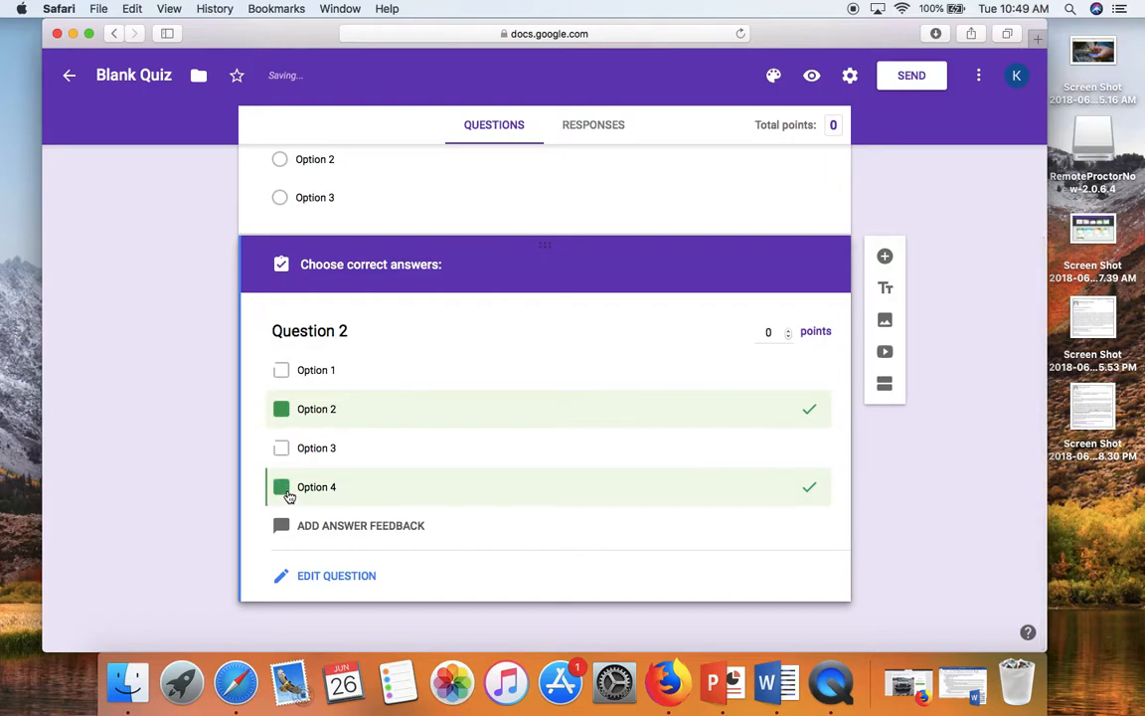
{"action": "left_click", "coordinate": [788, 333]}
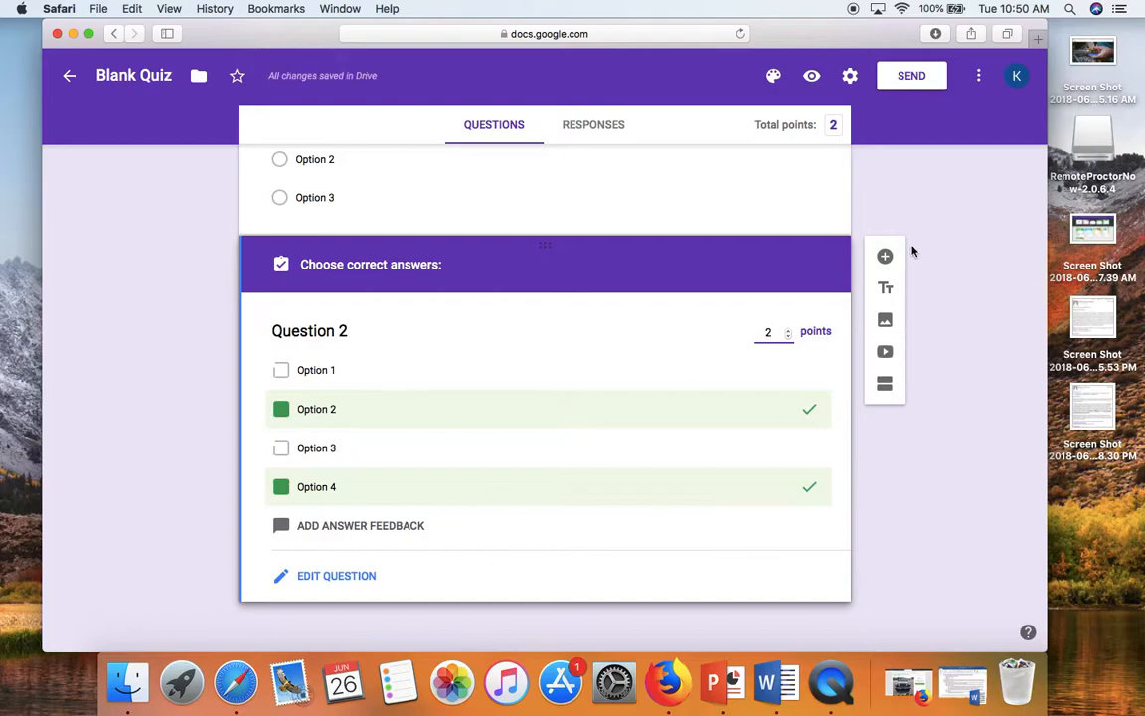
Add a third question of the Short answer type, title it "Question 3" and make it required.
{"action": "left_click", "coordinate": [885, 256]}
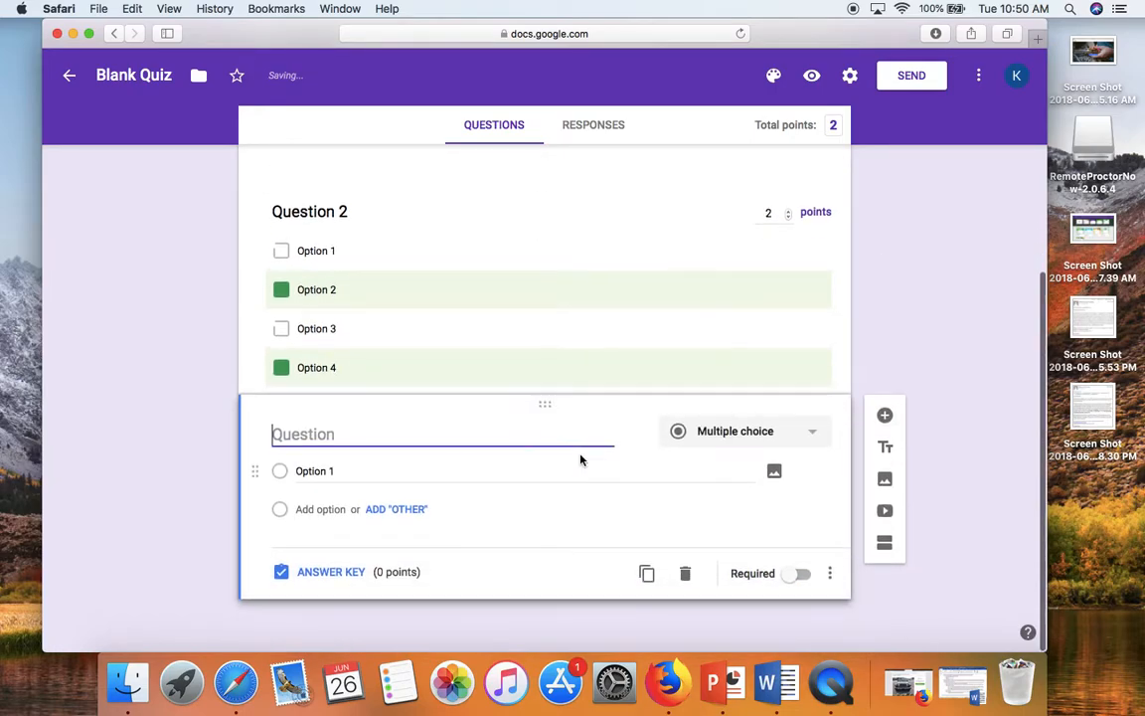
{"action": "left_click", "coordinate": [761, 431]}
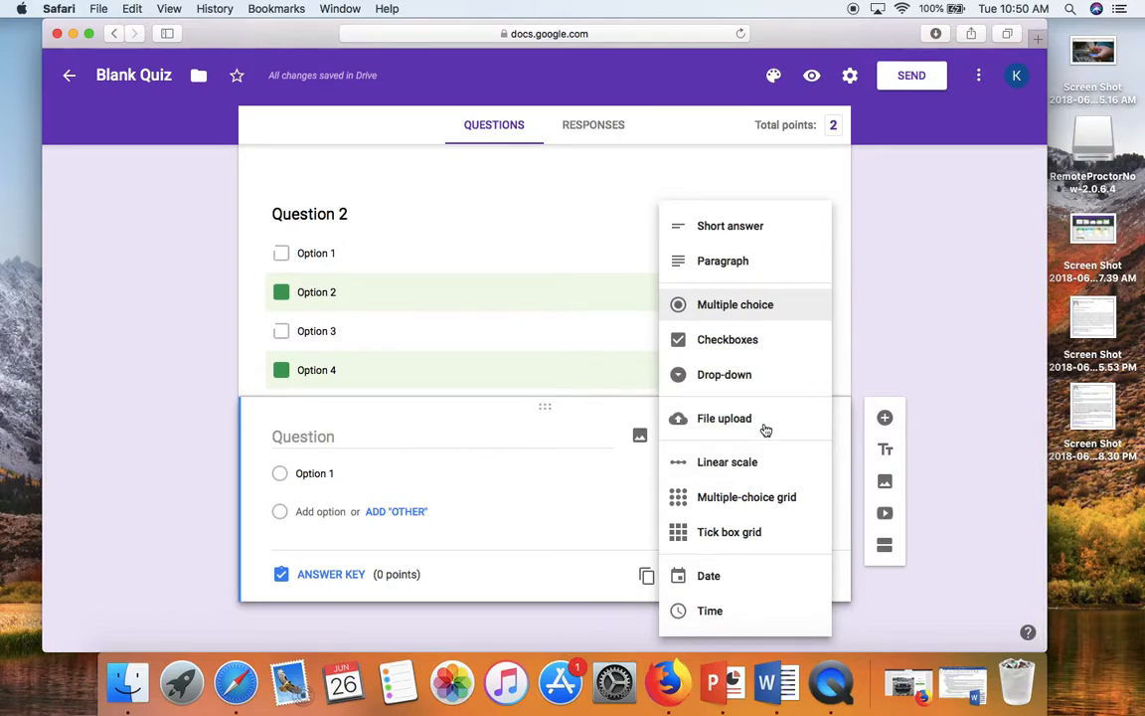
{"action": "left_click", "coordinate": [757, 232]}
{"action": "left_click", "coordinate": [425, 463]}
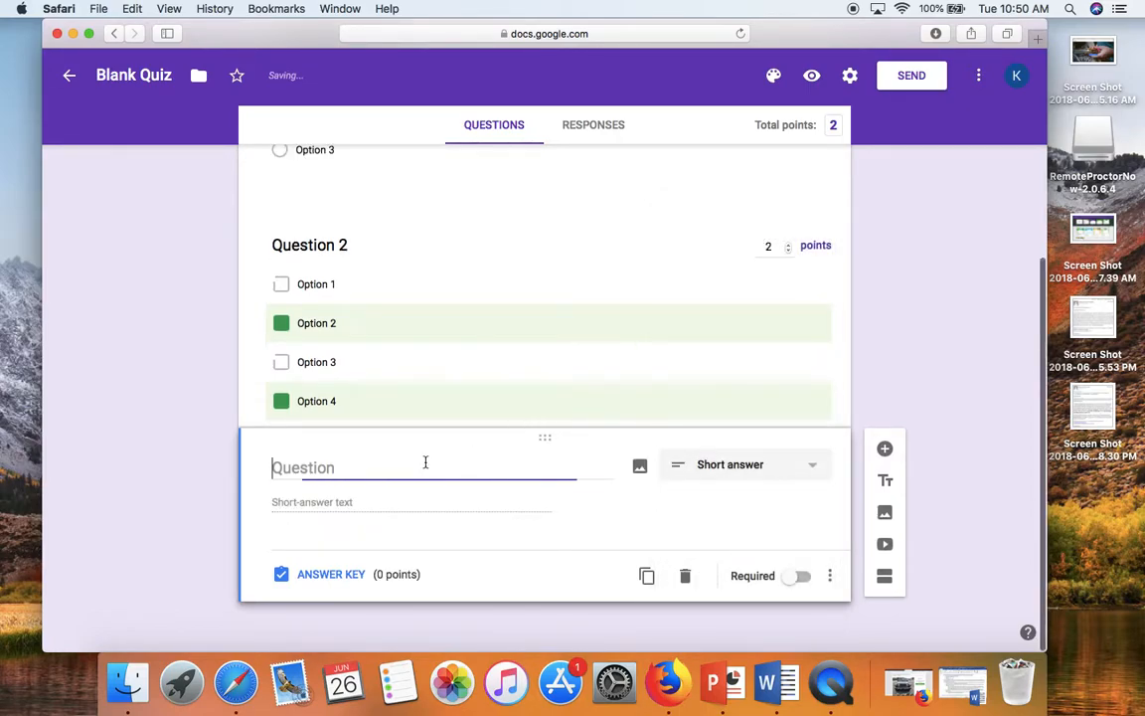
{"action": "type", "text": "Questions"}
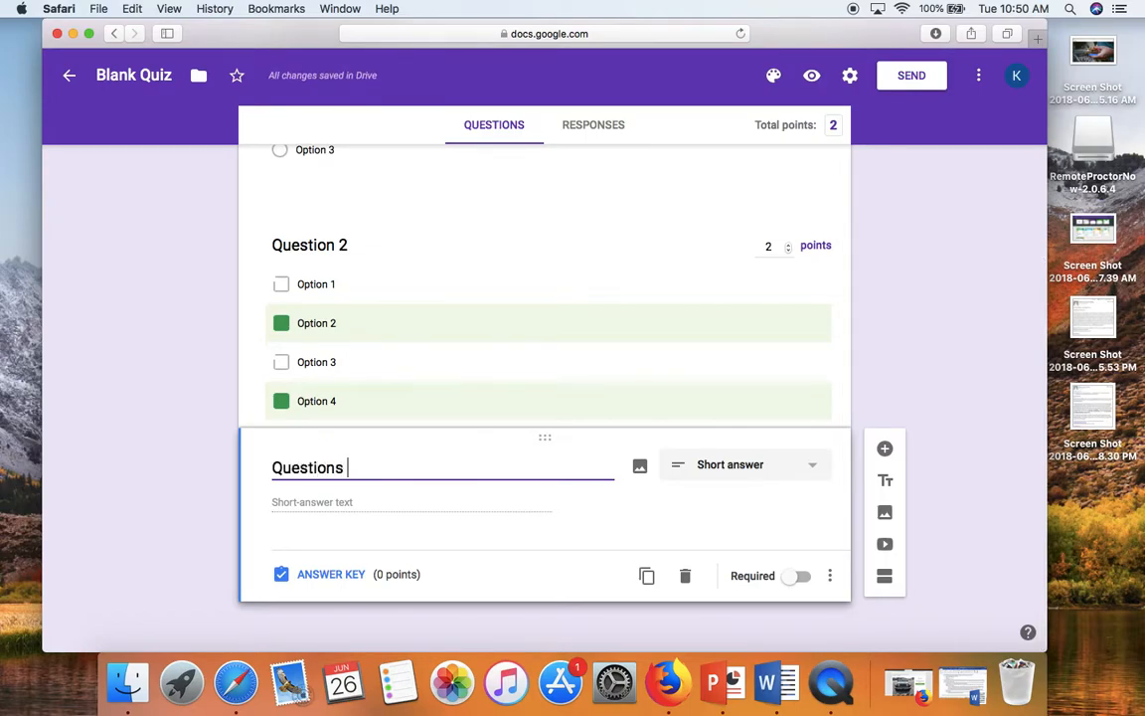
{"action": "key", "text": "BackSpace"}
{"action": "key", "text": "BackSpace"}
{"action": "type", "text": " 2"}
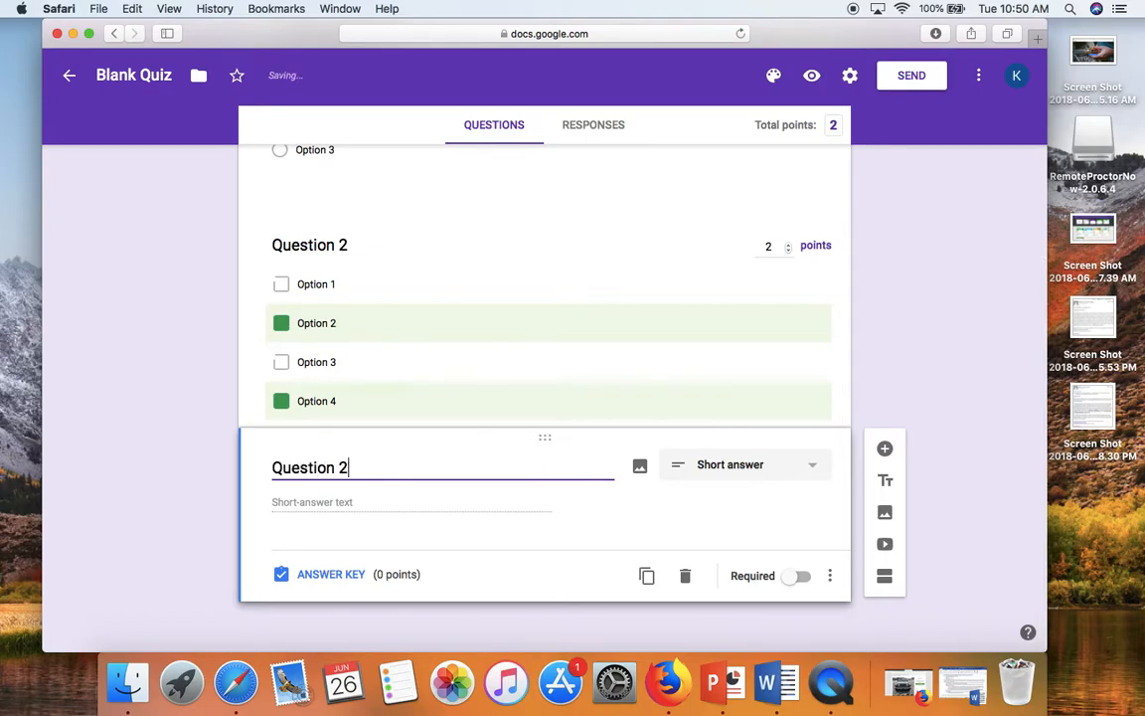
{"action": "key", "text": "BackSpace"}
{"action": "type", "text": "3"}
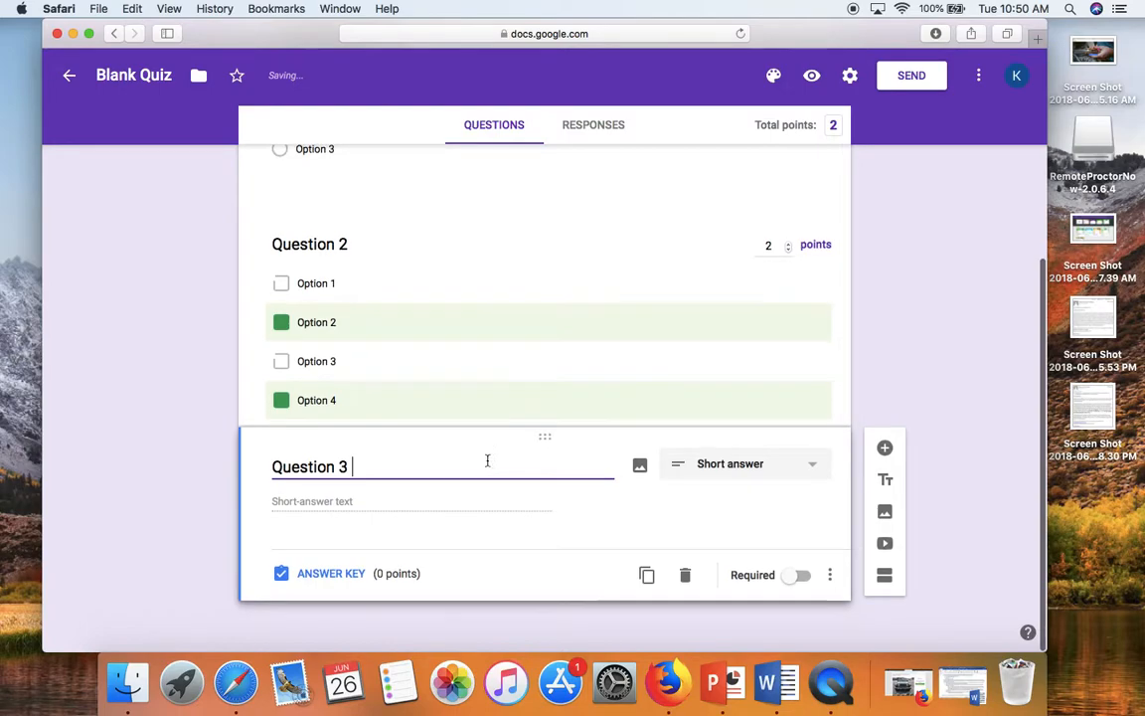
{"action": "left_click", "coordinate": [792, 577]}
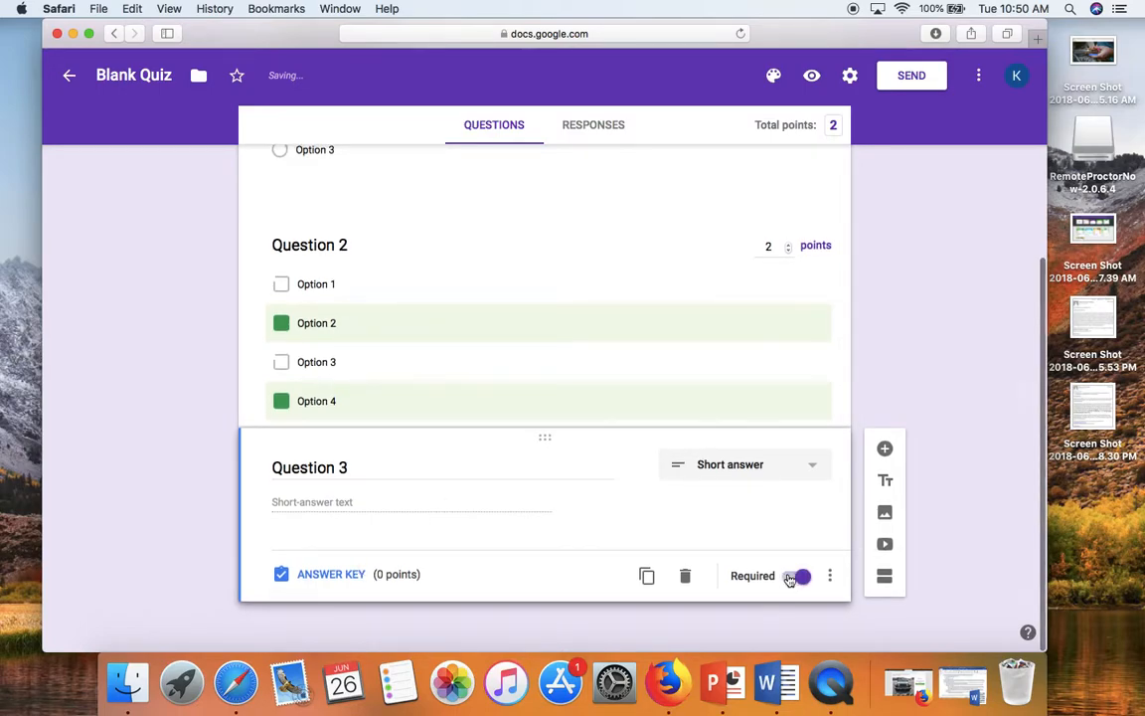
Return Question 2 from its answer key to question editing and make it required.
{"action": "left_click", "coordinate": [755, 409]}
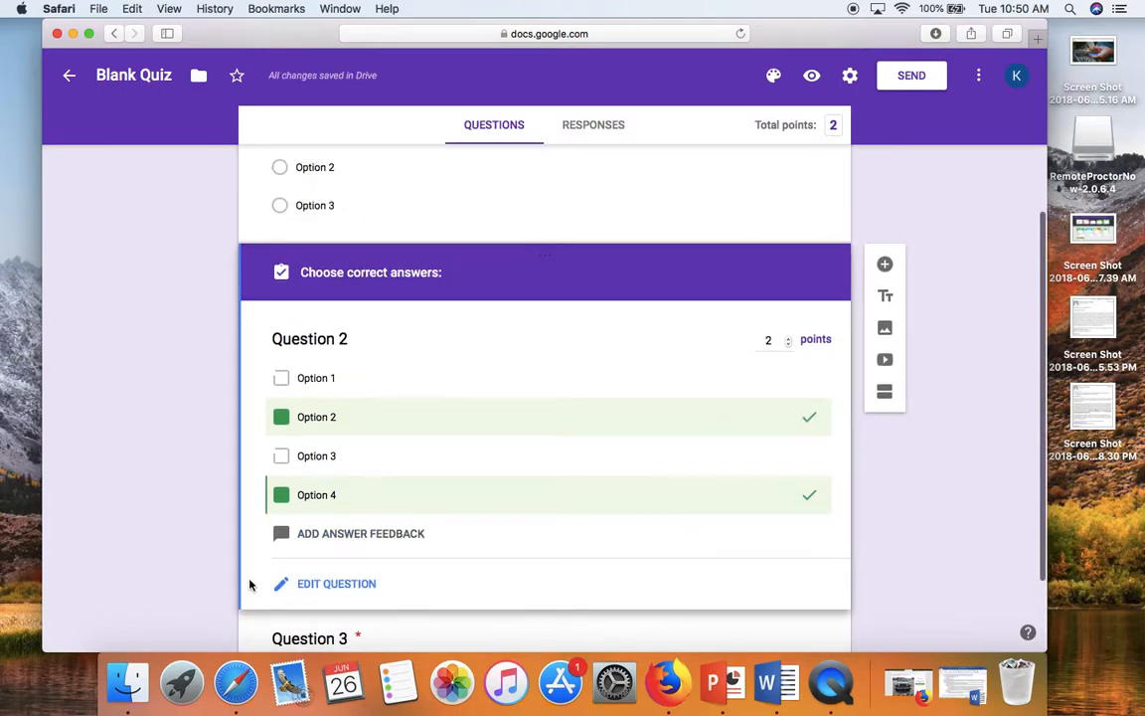
{"action": "left_click", "coordinate": [318, 583]}
{"action": "left_click", "coordinate": [801, 550]}
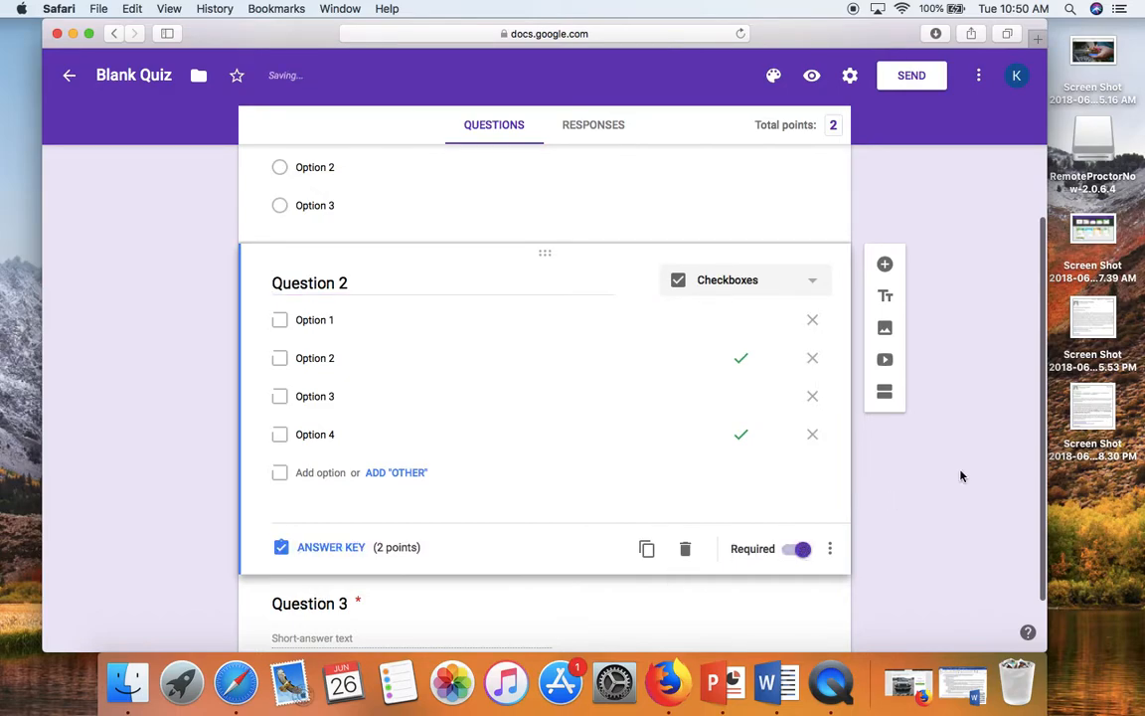
Enter 10 as the correct answer in Question 3's answer key and mark all other answers as incorrect.
{"action": "scroll", "coordinate": [961, 475], "scroll_direction": "down", "scroll_amount": 1}
{"action": "left_click", "coordinate": [588, 540]}
{"action": "left_click", "coordinate": [334, 575]}
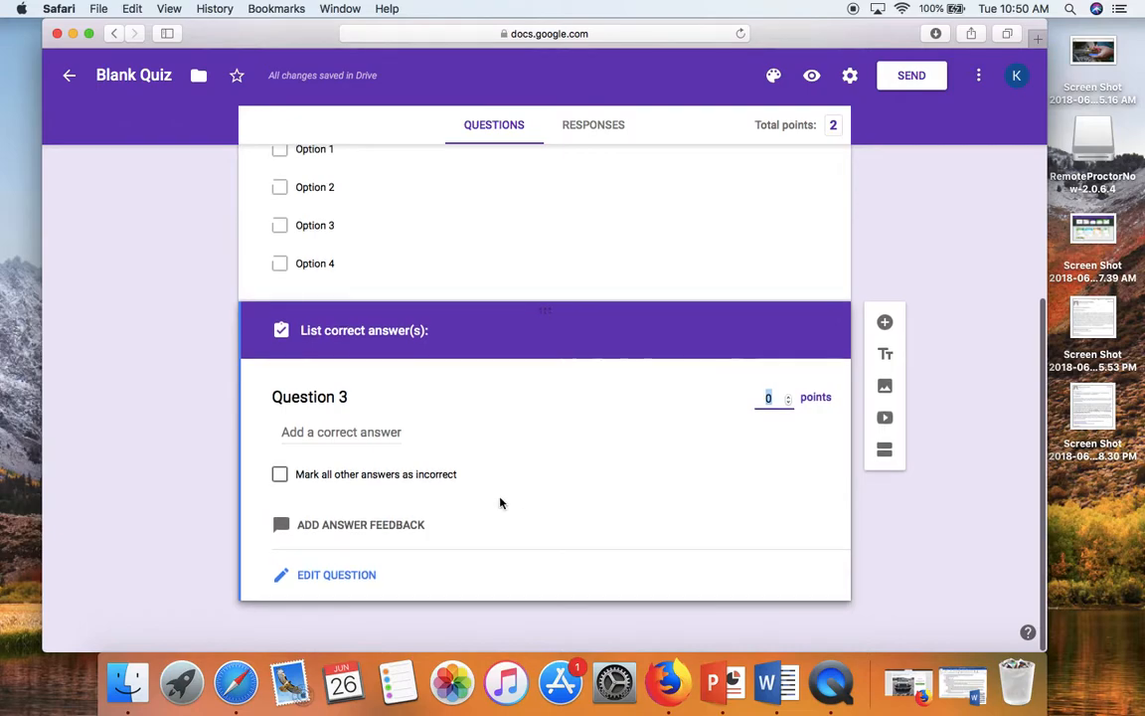
{"action": "left_click", "coordinate": [323, 432]}
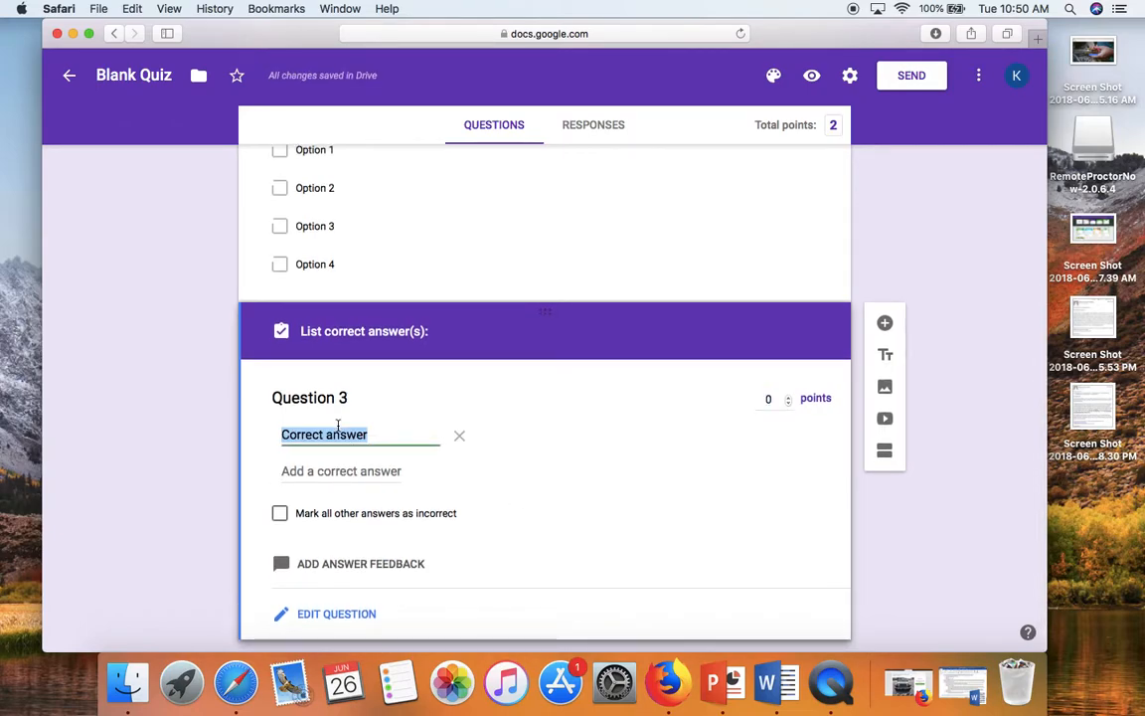
{"action": "type", "text": "10"}
{"action": "scroll", "coordinate": [497, 472], "scroll_direction": "down", "scroll_amount": 1}
{"action": "left_click", "coordinate": [374, 476]}
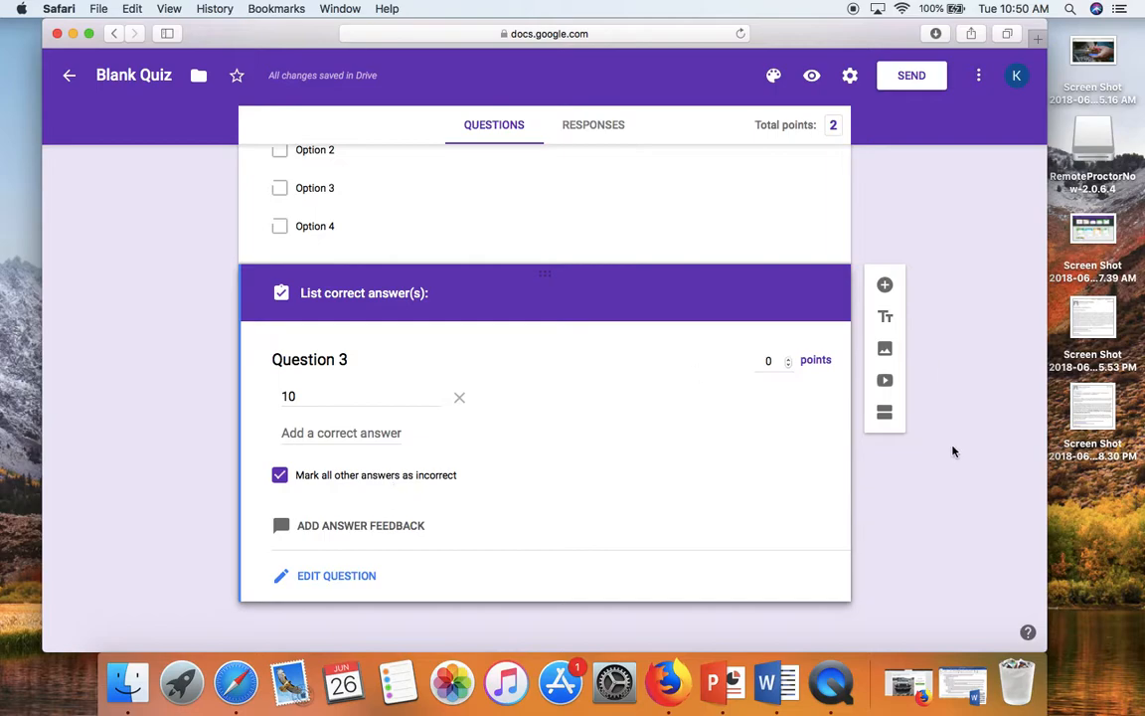
Set the theme's header image to the multicoloured rainbow polygon picture from the Other category.
{"action": "scroll", "coordinate": [953, 452], "scroll_direction": "up", "scroll_amount": 10}
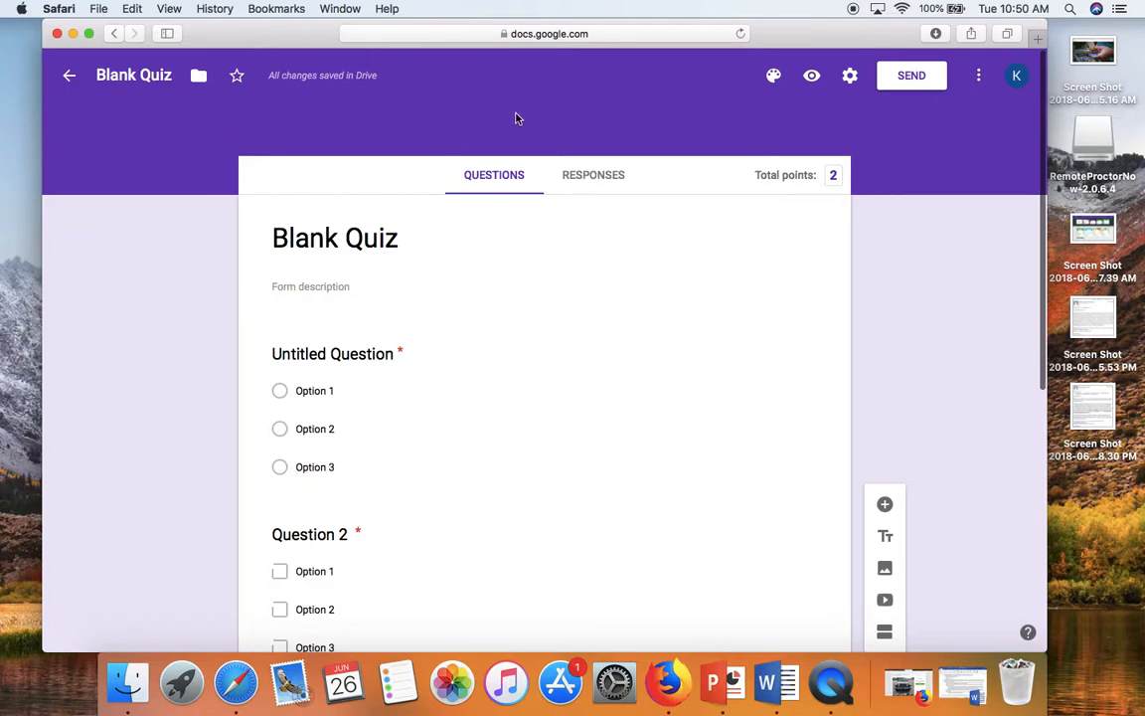
{"action": "left_click", "coordinate": [775, 77]}
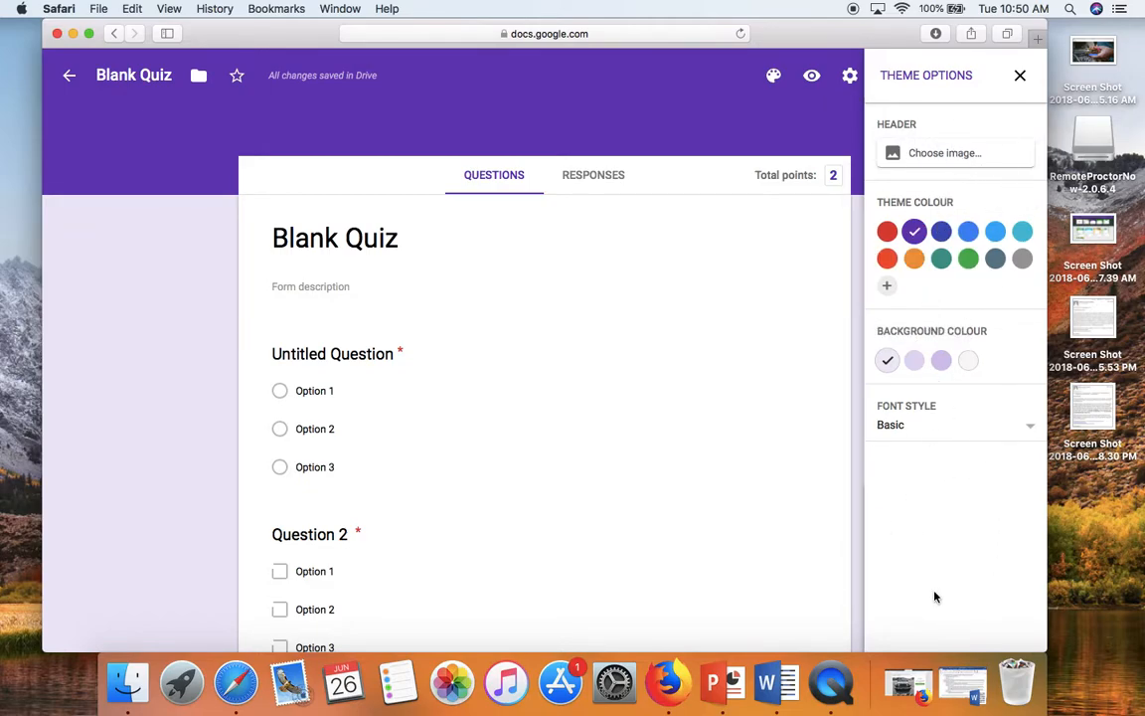
{"action": "left_click", "coordinate": [944, 154]}
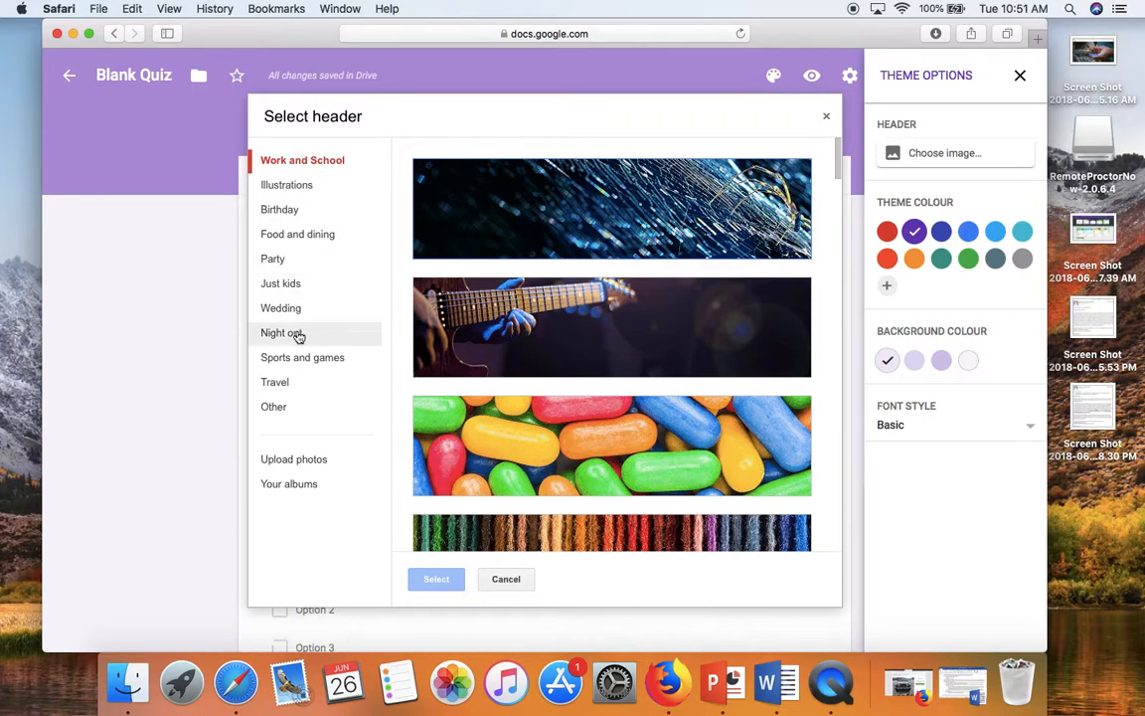
{"action": "left_click", "coordinate": [290, 415]}
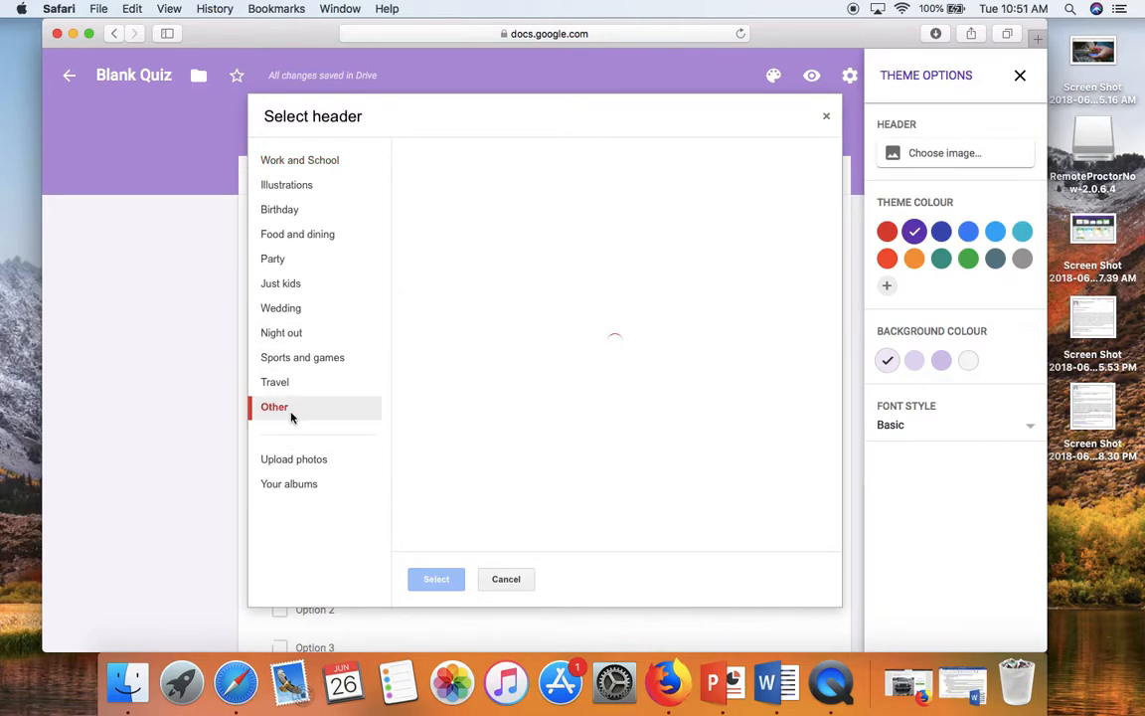
{"action": "scroll", "coordinate": [622, 278], "scroll_direction": "down", "scroll_amount": 10}
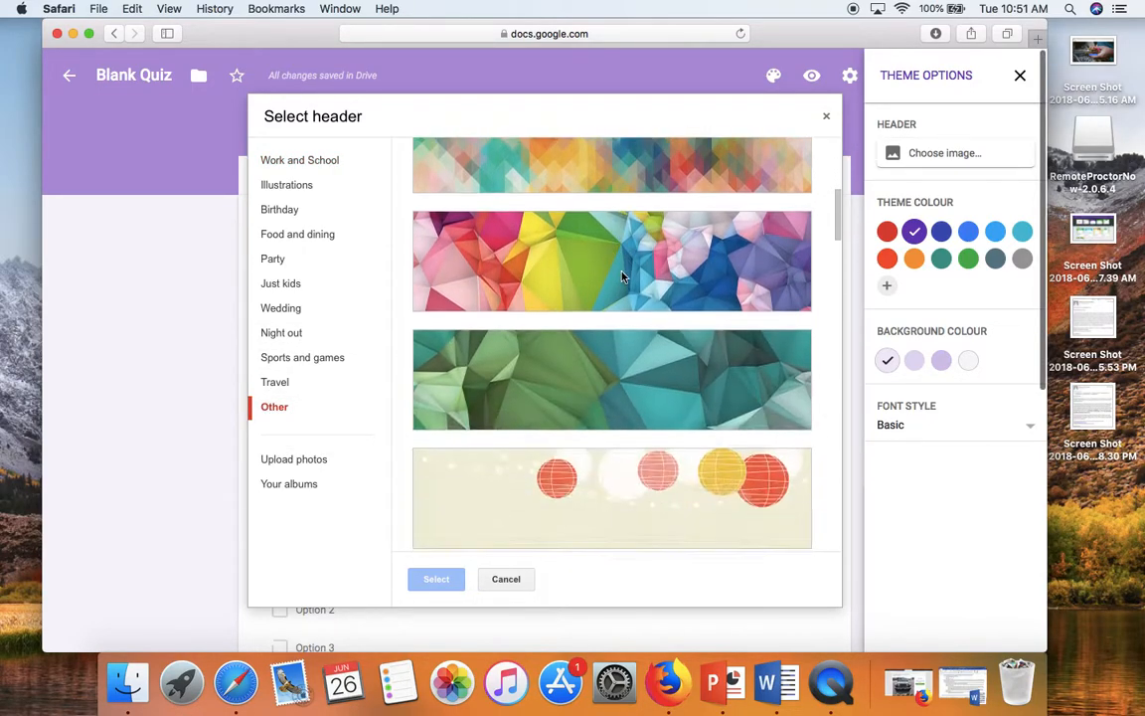
{"action": "scroll", "coordinate": [622, 277], "scroll_direction": "up", "scroll_amount": 1}
{"action": "left_click", "coordinate": [623, 277]}
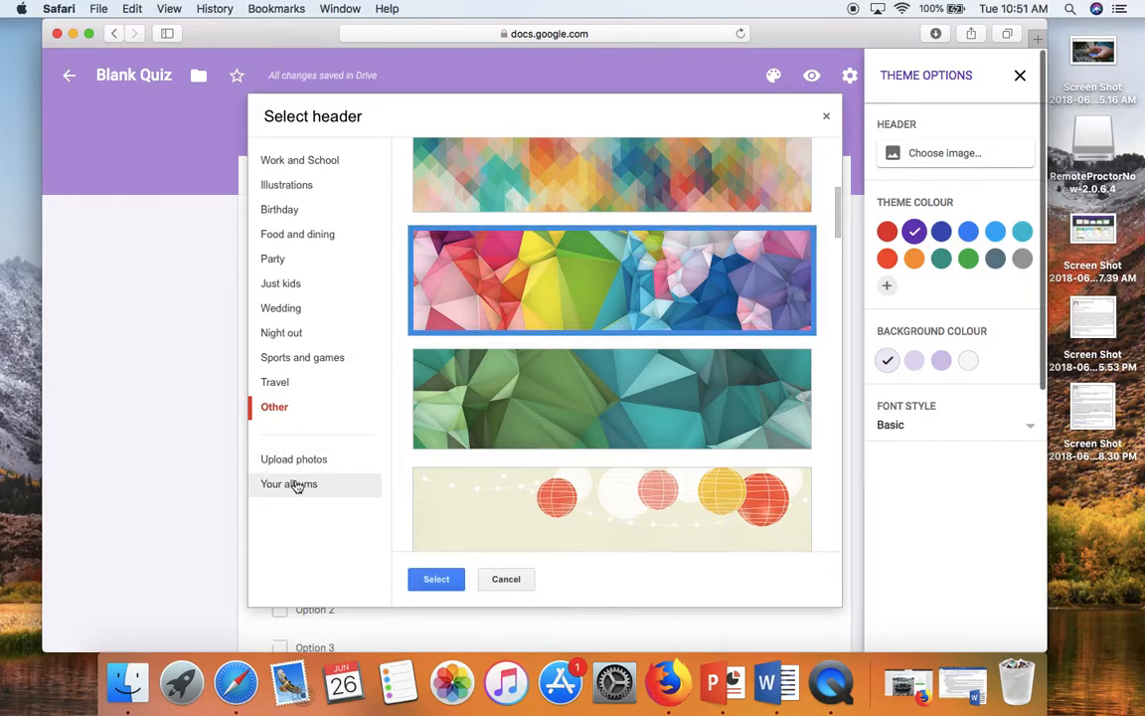
{"action": "left_click", "coordinate": [438, 581]}
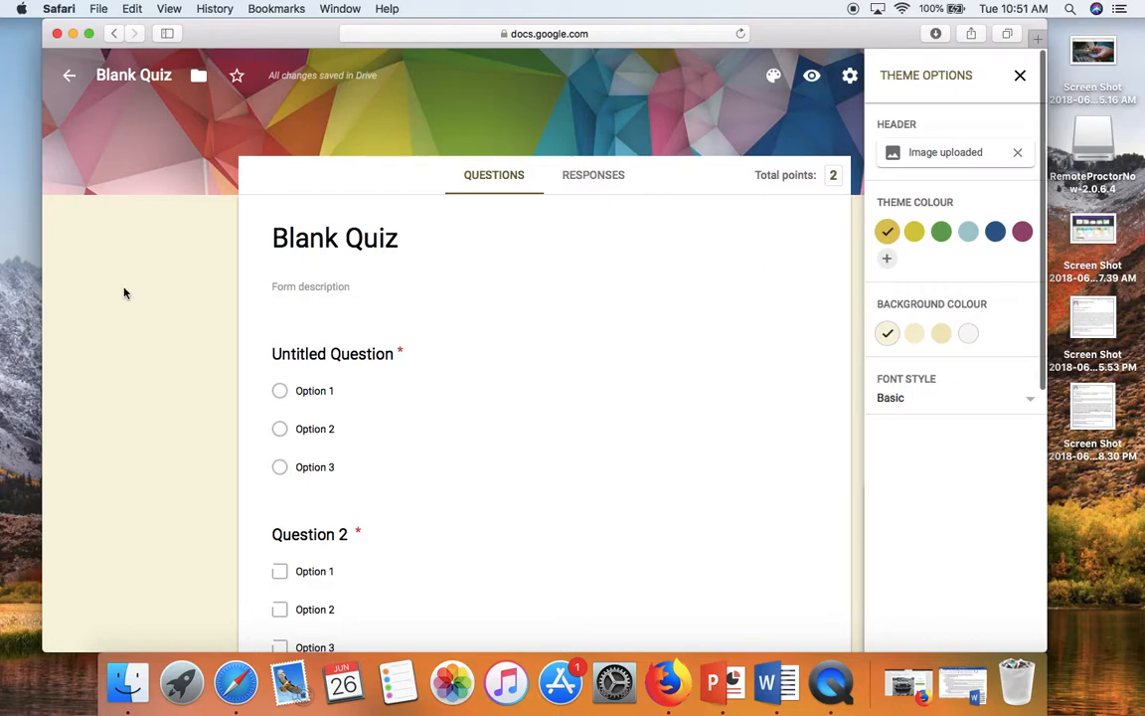
Set the theme colour to dark blue with the Dark #c1cedd background and the Playful font style, and close the theme options.
{"action": "left_click", "coordinate": [995, 231]}
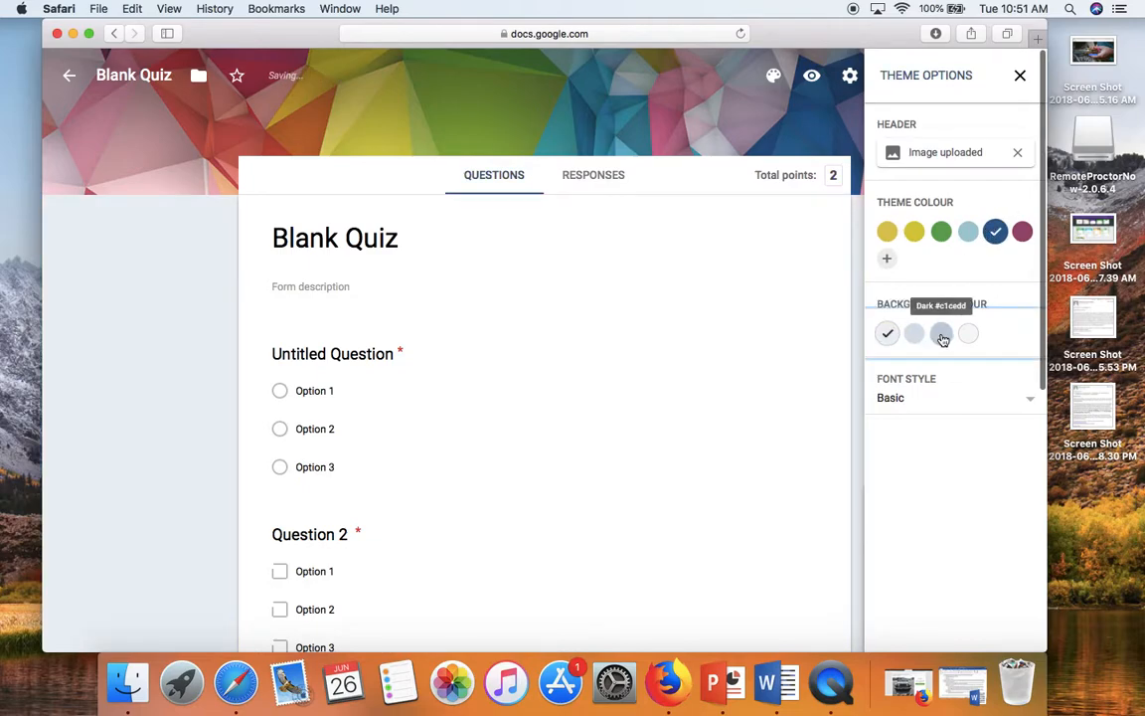
{"action": "left_click", "coordinate": [942, 335]}
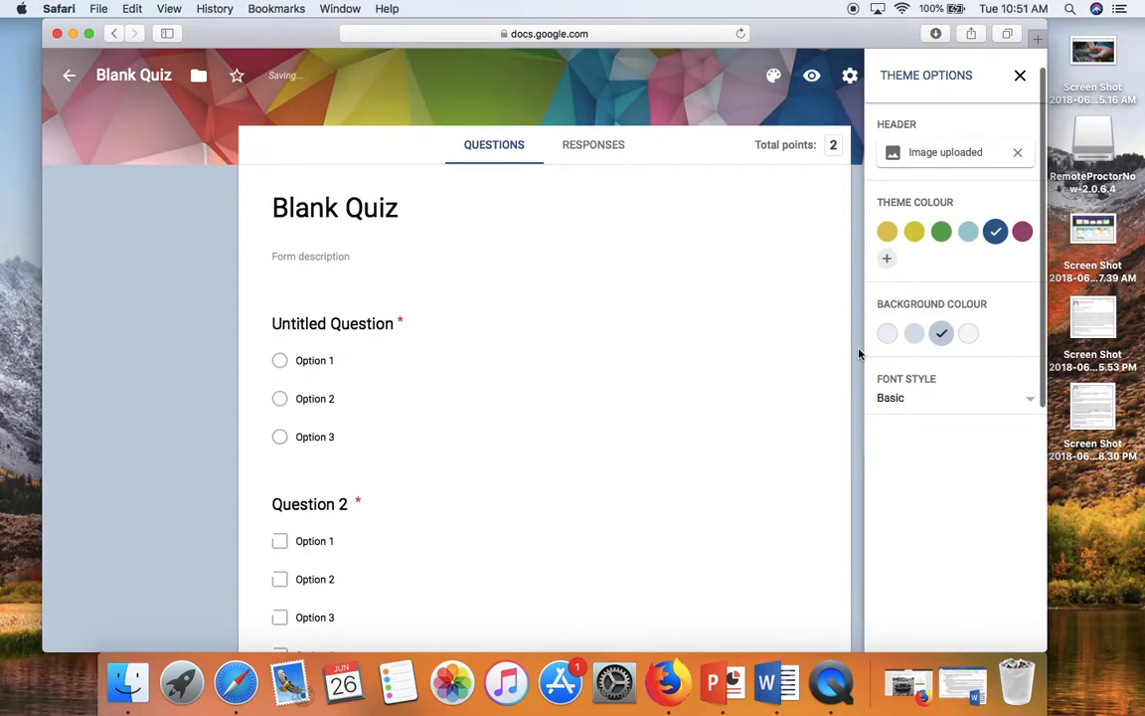
{"action": "left_click", "coordinate": [1010, 400]}
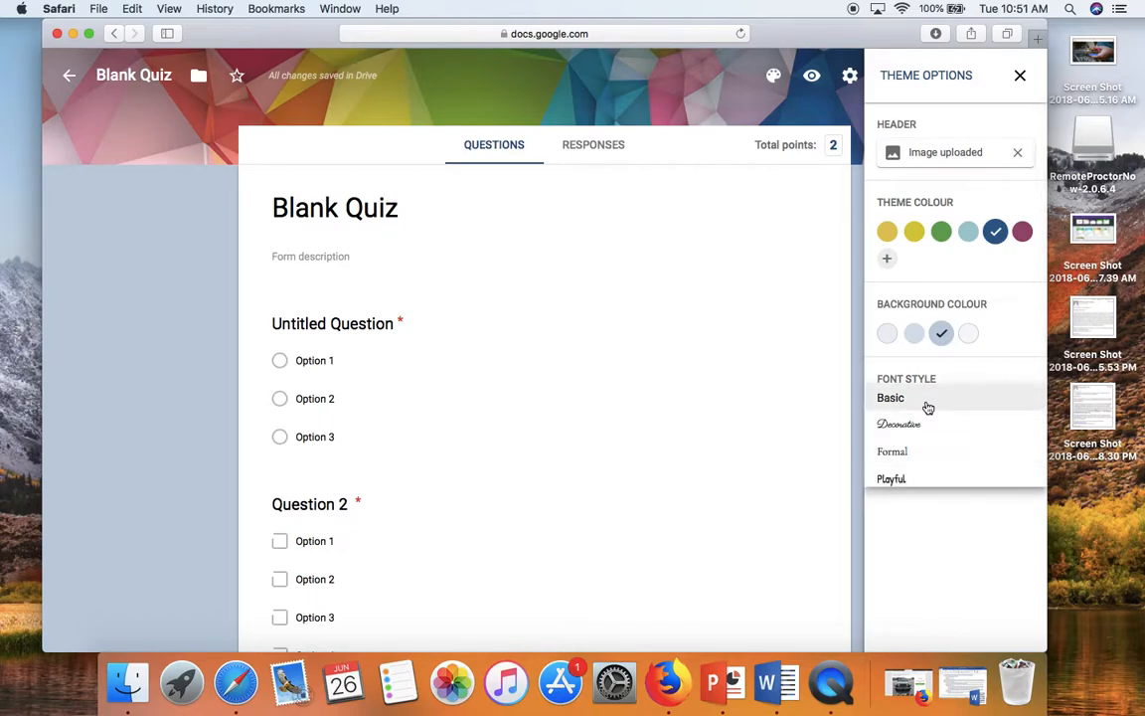
{"action": "left_click", "coordinate": [913, 479]}
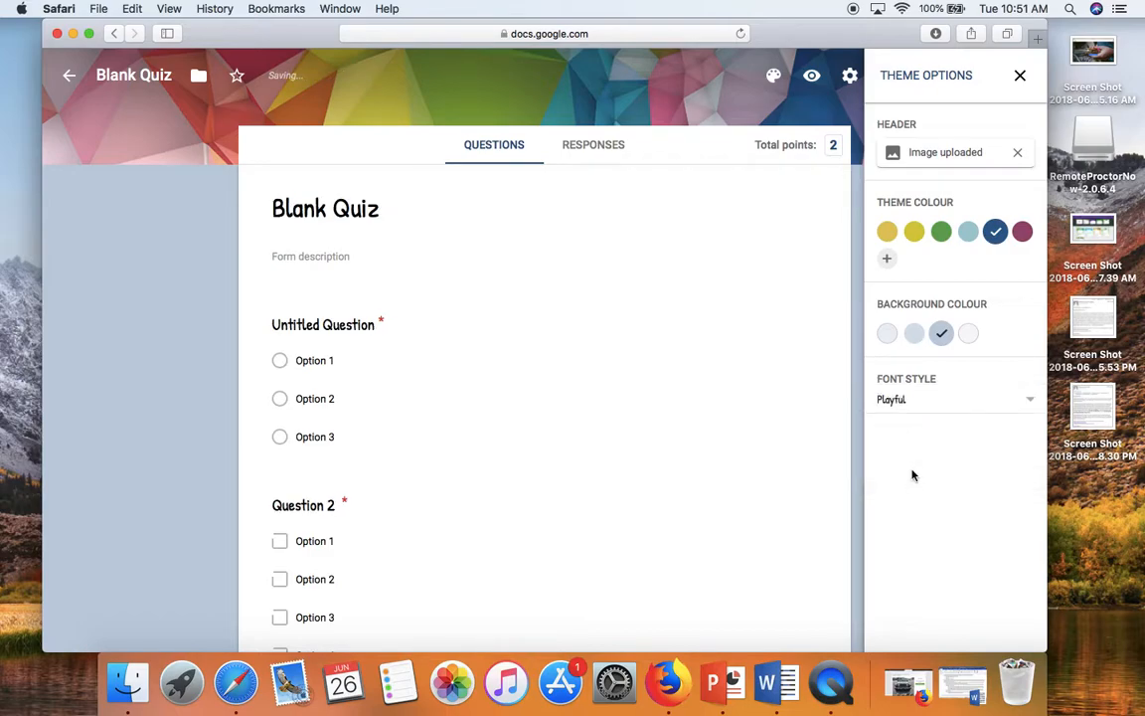
{"action": "left_click", "coordinate": [1021, 75]}
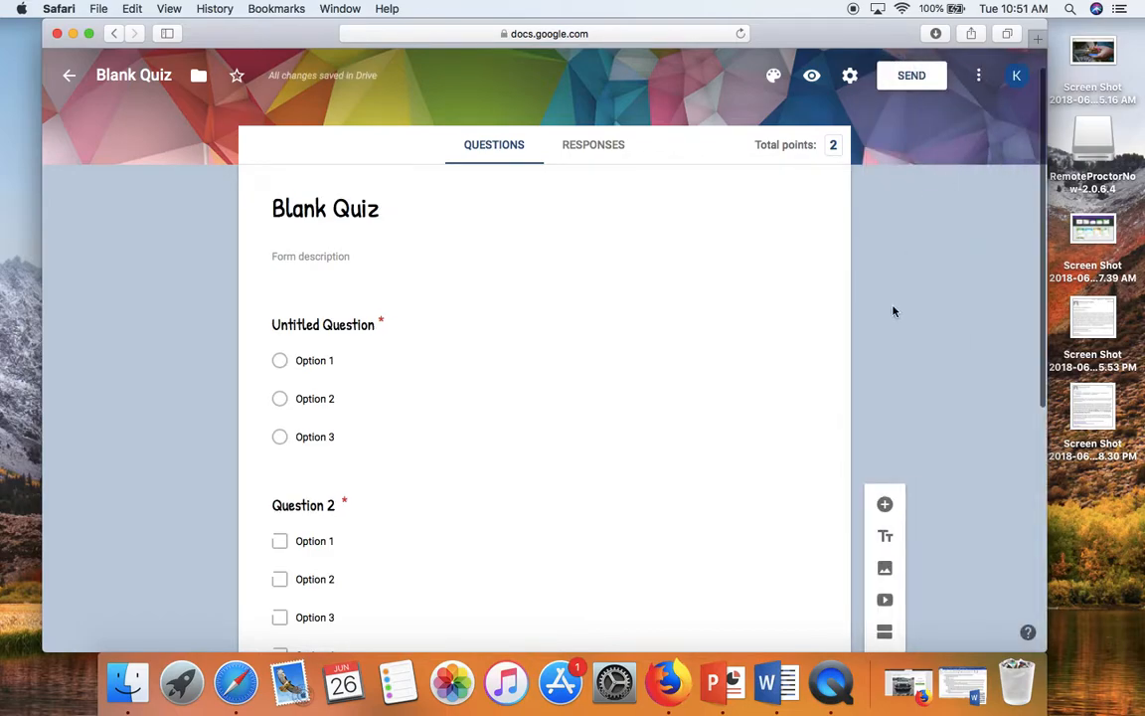
In the quiz settings, limit respondents to 1 response, shuffle the question order, review the quiz marking options and save.
{"action": "scroll", "coordinate": [893, 312], "scroll_direction": "down", "scroll_amount": 1}
{"action": "scroll", "coordinate": [893, 313], "scroll_direction": "up", "scroll_amount": 2}
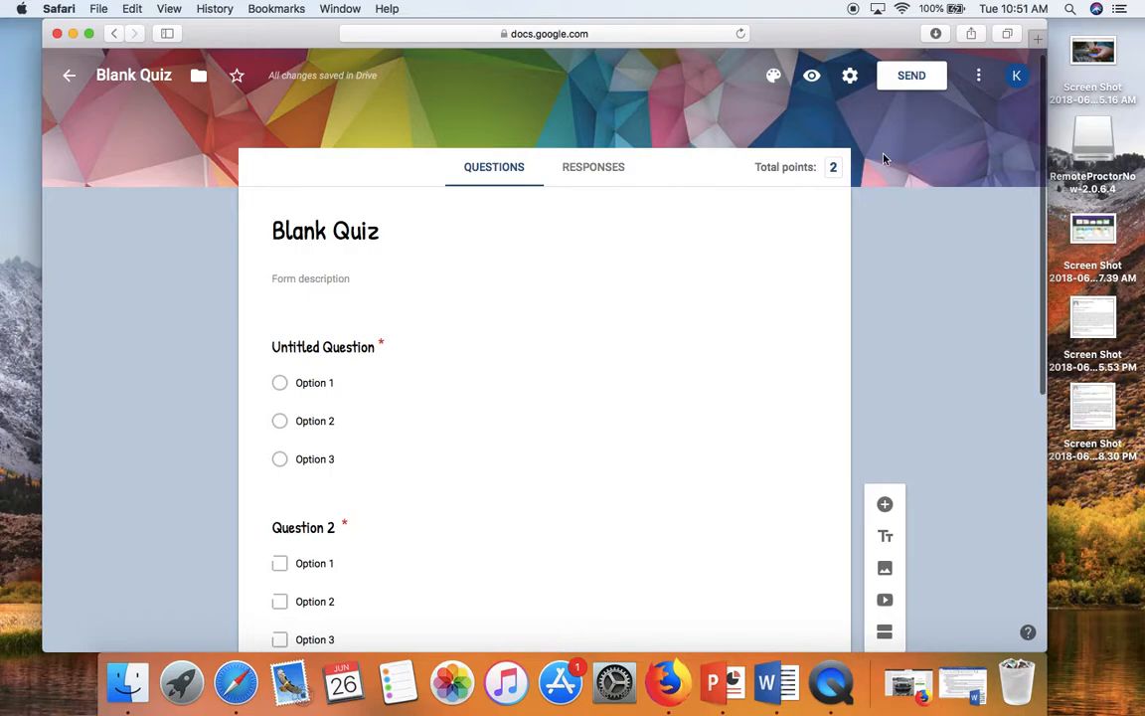
{"action": "left_click", "coordinate": [850, 78]}
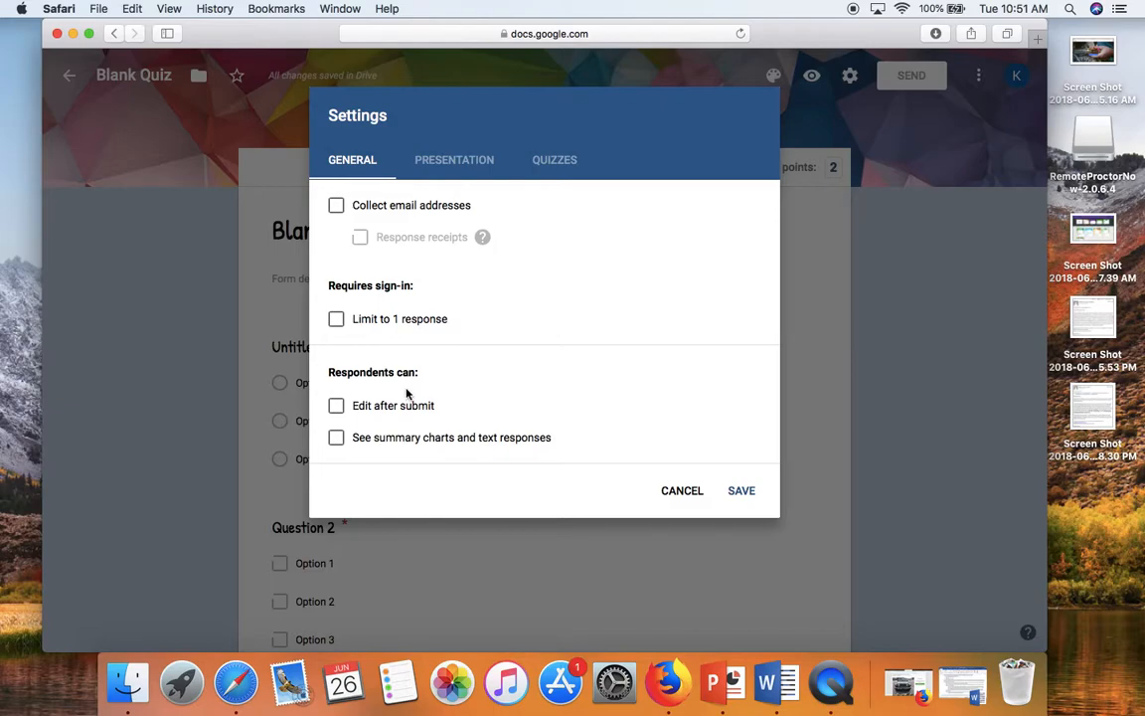
{"action": "left_click", "coordinate": [337, 319]}
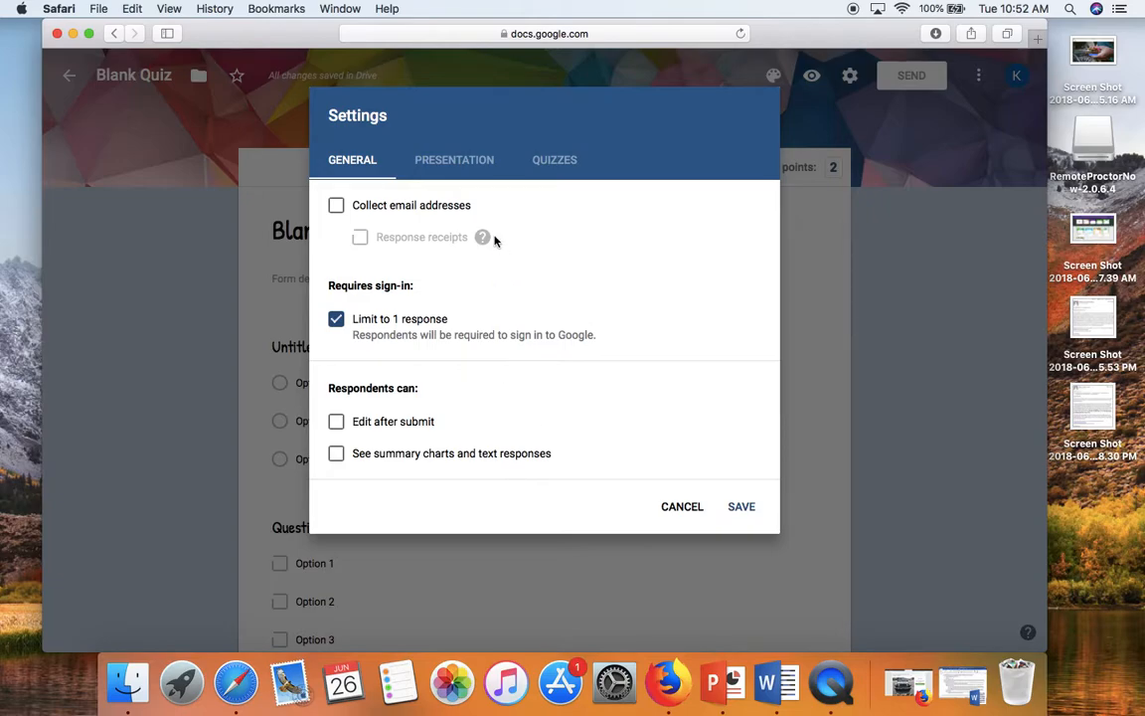
{"action": "left_click", "coordinate": [422, 161]}
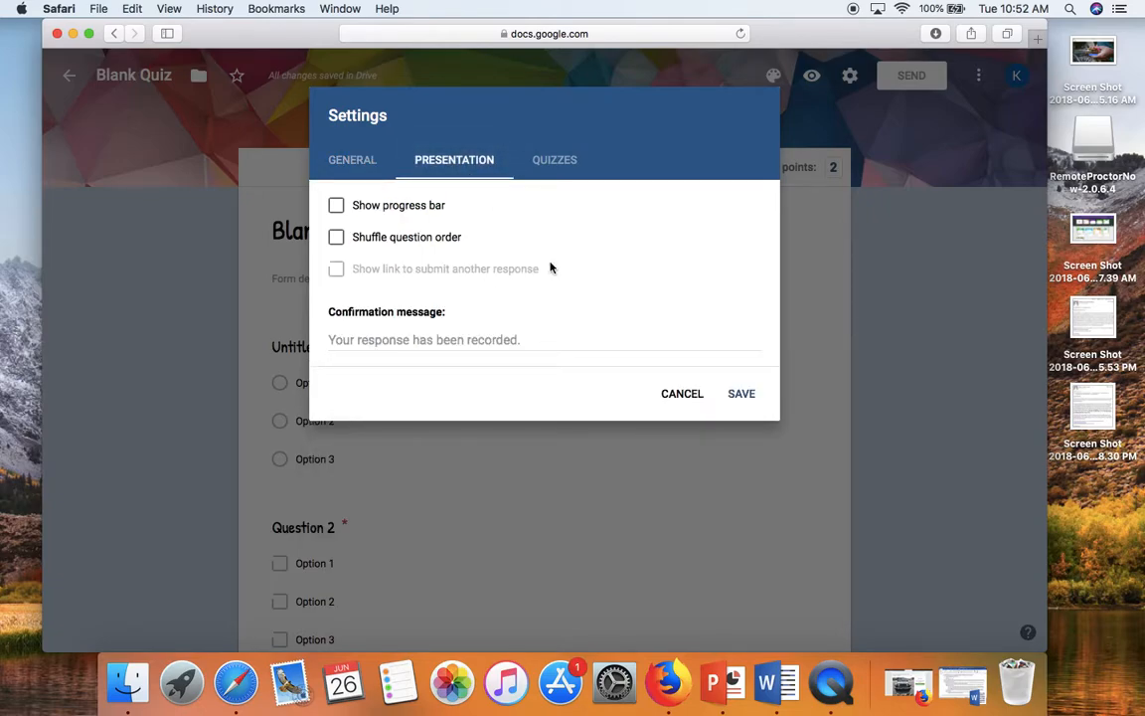
{"action": "left_click", "coordinate": [381, 241]}
{"action": "left_click", "coordinate": [559, 154]}
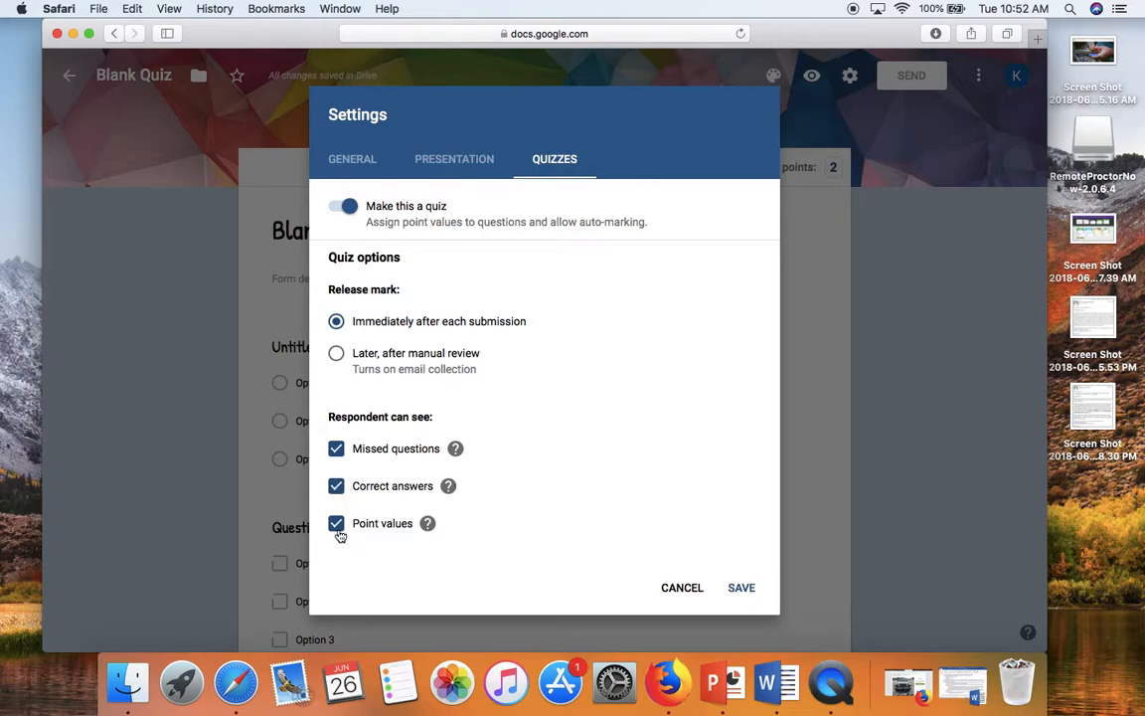
{"action": "scroll", "coordinate": [629, 421], "scroll_direction": "down", "scroll_amount": 1}
{"action": "left_click", "coordinate": [740, 589]}
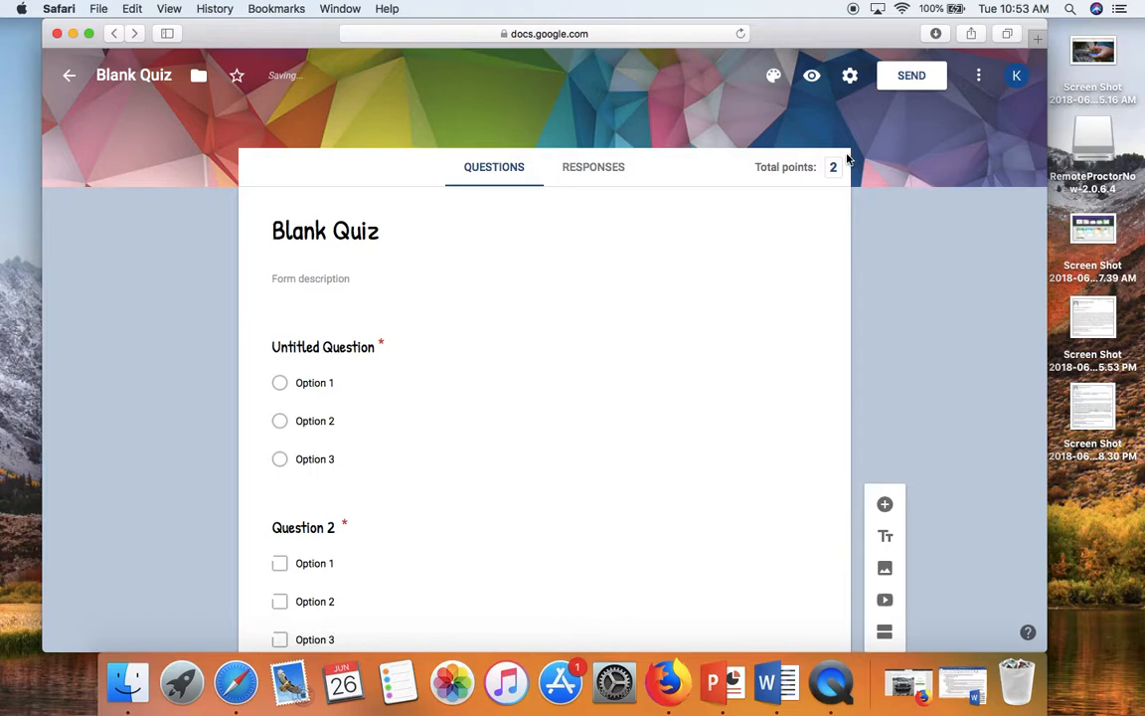
Preview the finished quiz as respondents see it and look through its questions.
{"action": "left_click", "coordinate": [813, 80]}
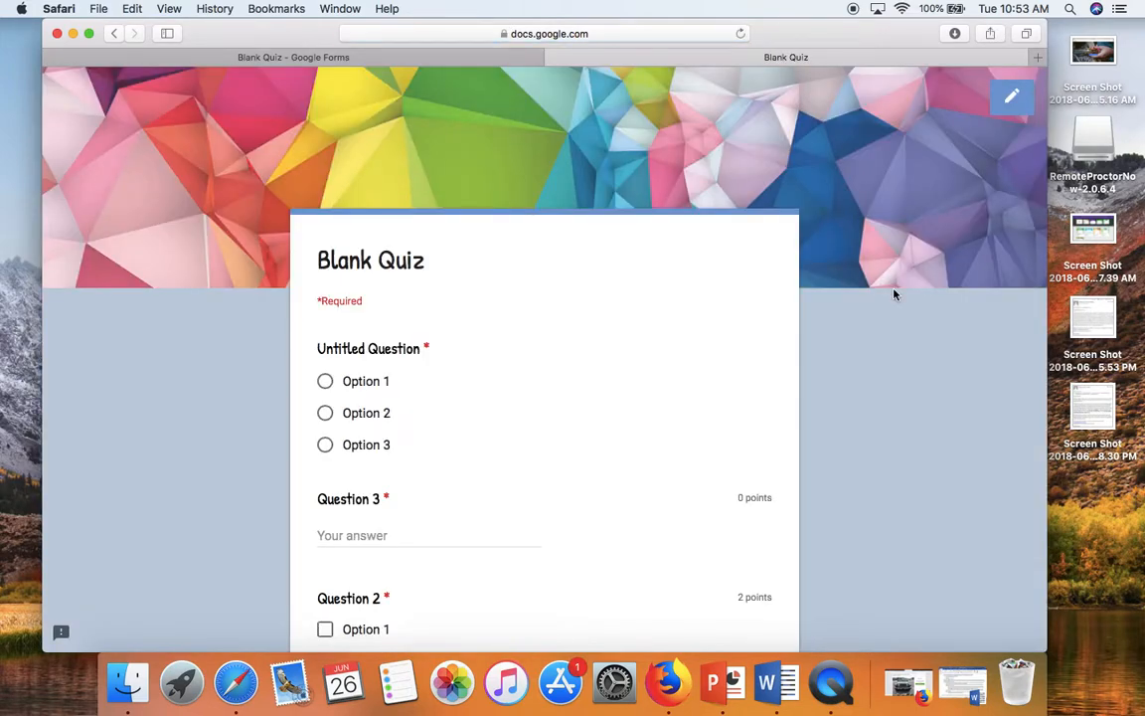
{"action": "scroll", "coordinate": [896, 340], "scroll_direction": "down", "scroll_amount": 2}
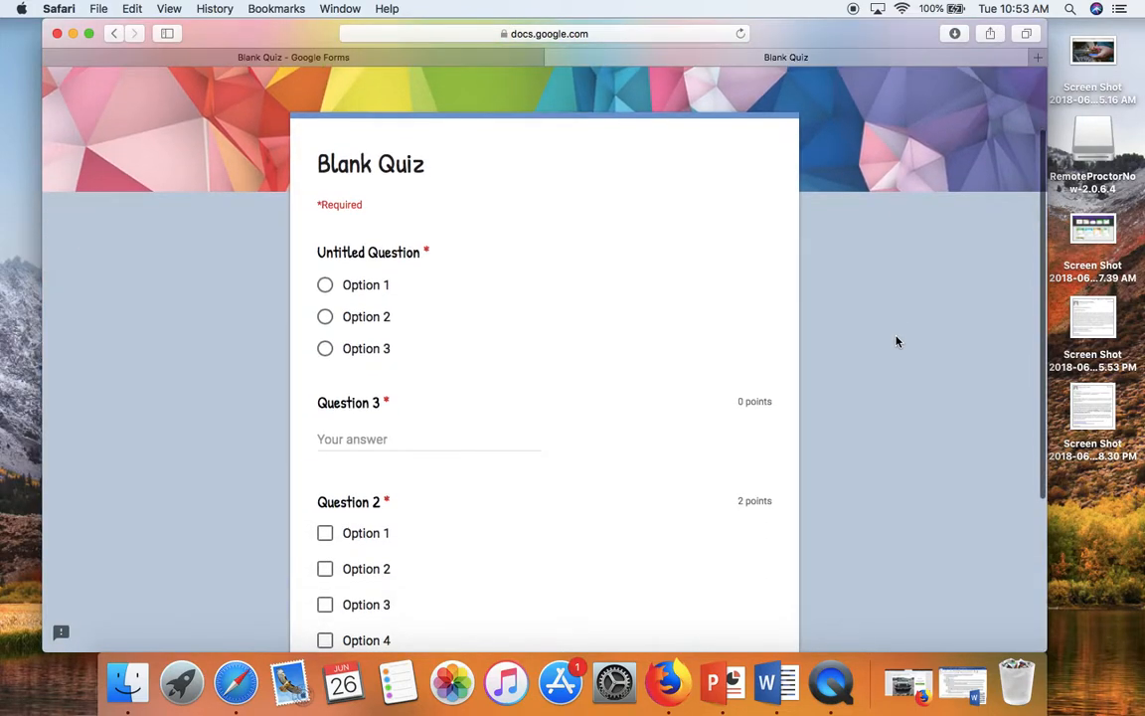
Look through the rest of the quiz preview, close it and return to the forms home screen.
{"action": "scroll", "coordinate": [896, 341], "scroll_direction": "down", "scroll_amount": 3}
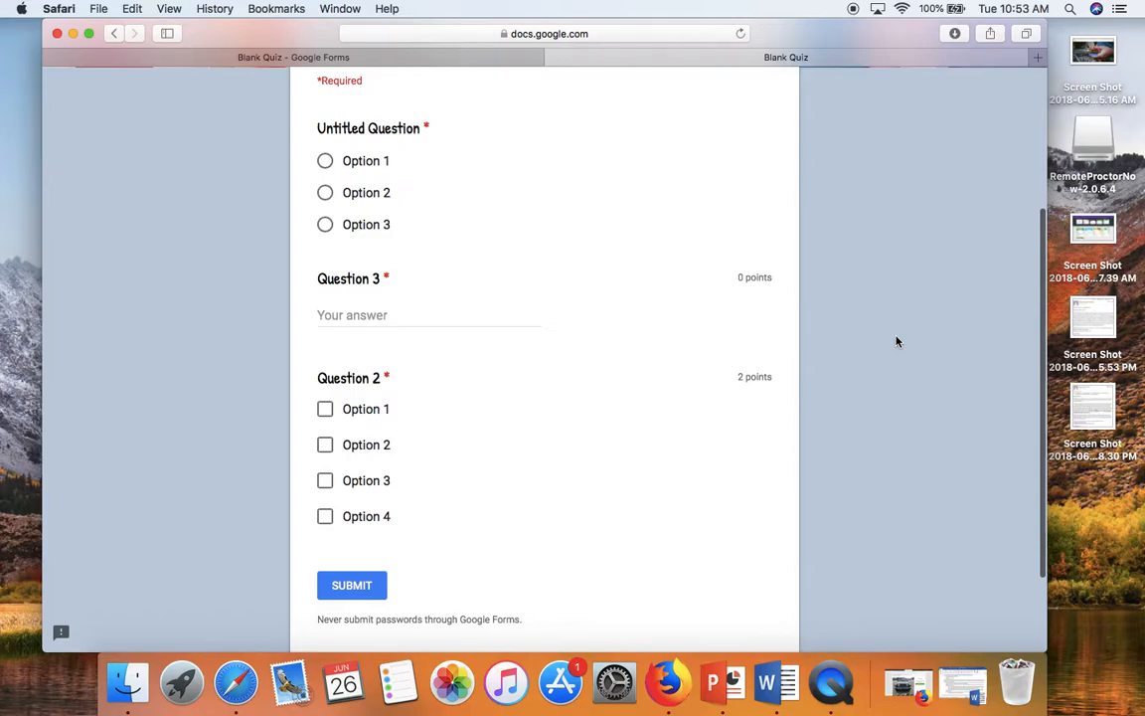
{"action": "scroll", "coordinate": [896, 341], "scroll_direction": "up", "scroll_amount": 1}
{"action": "scroll", "coordinate": [898, 341], "scroll_direction": "up", "scroll_amount": 4}
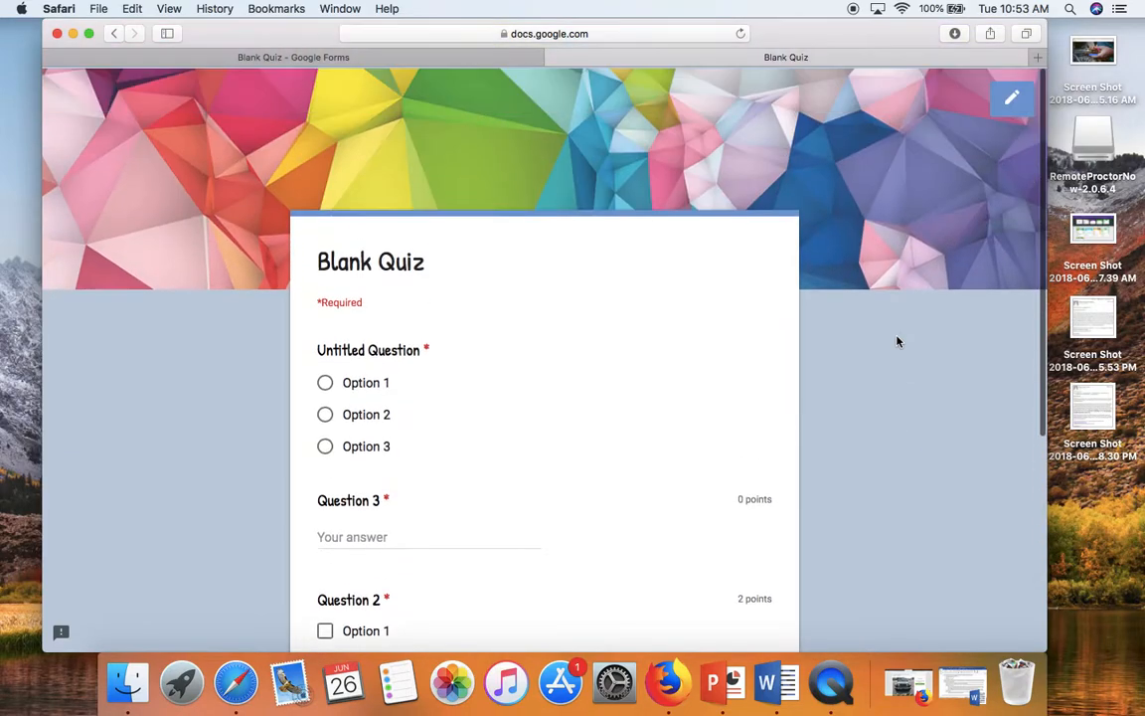
{"action": "left_click", "coordinate": [554, 58]}
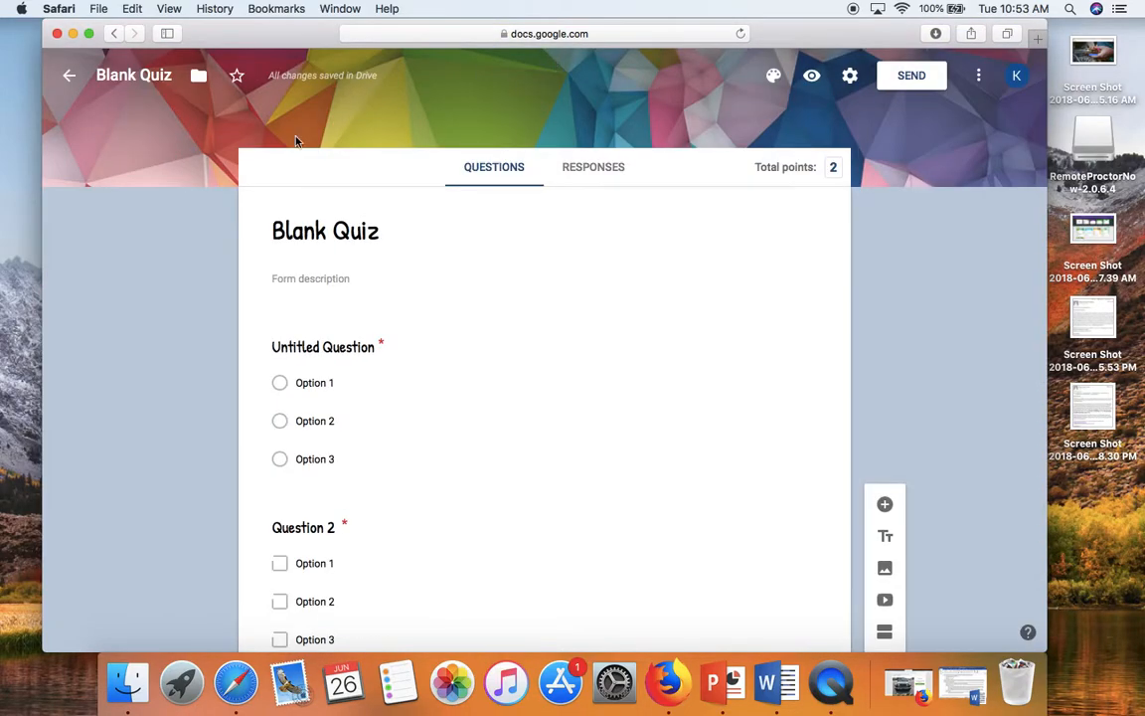
{"action": "left_click", "coordinate": [69, 76]}
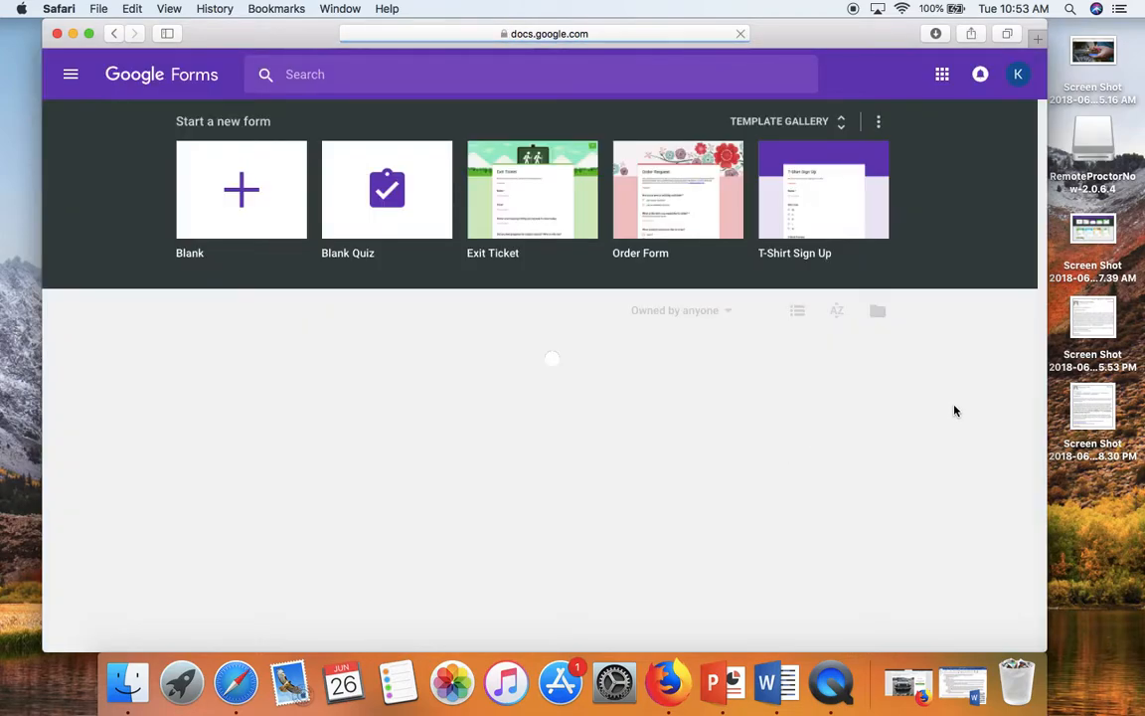
{"action": "scroll", "coordinate": [955, 411], "scroll_direction": "down", "scroll_amount": 3}
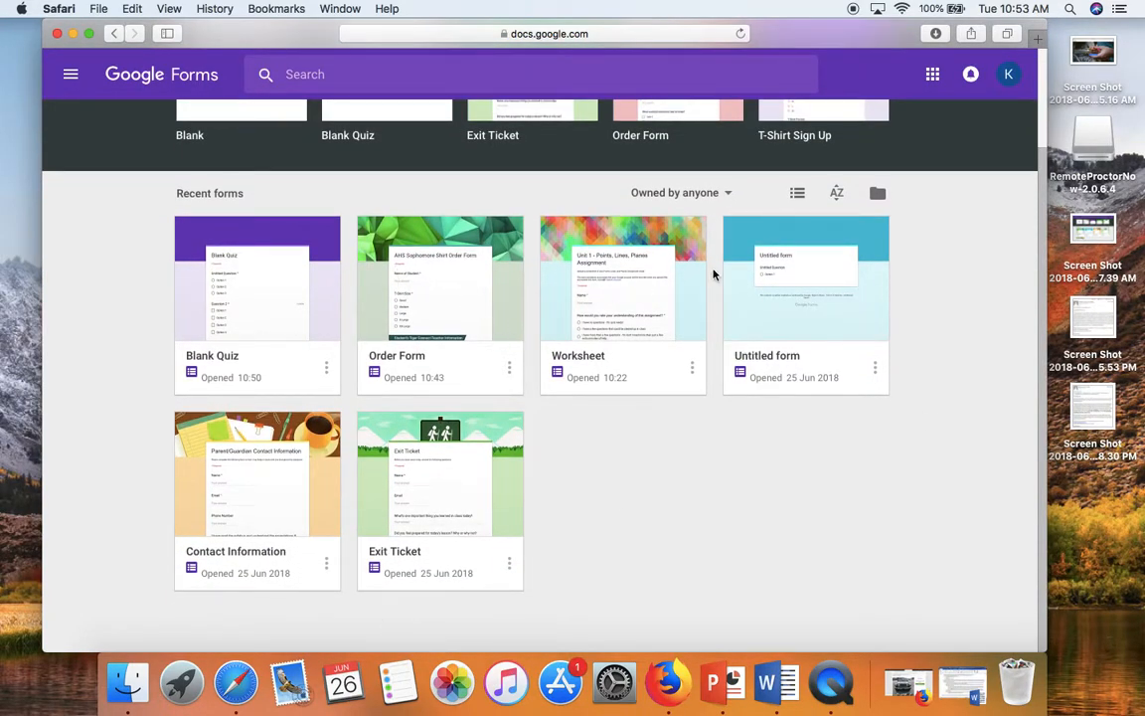
{"action": "left_click", "coordinate": [469, 487]}
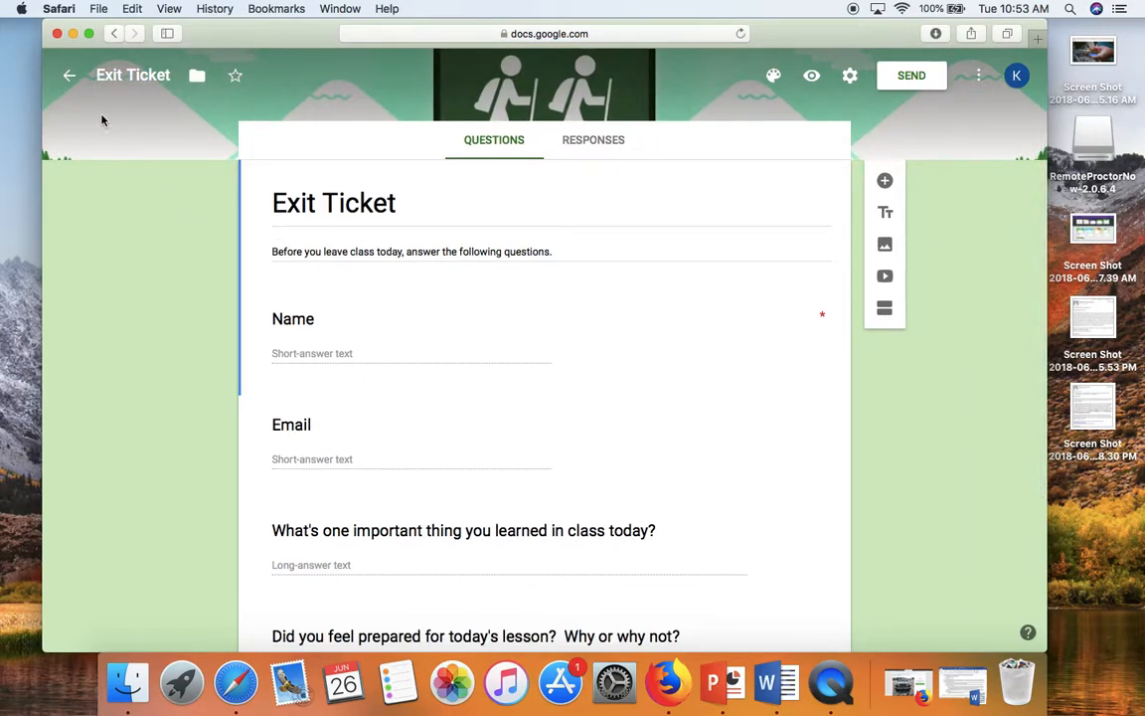
{"action": "left_click", "coordinate": [69, 75]}
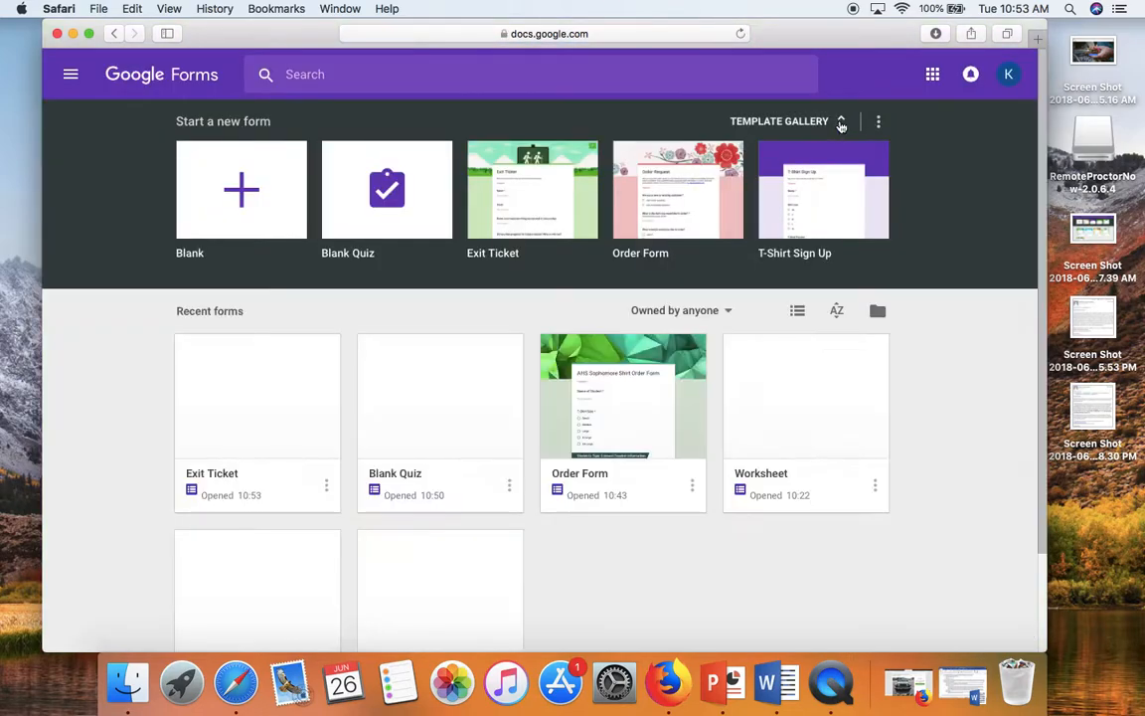
Create a new form from the Exit Ticket template in the gallery's Education category and look through its questions.
{"action": "left_click", "coordinate": [838, 123]}
{"action": "scroll", "coordinate": [940, 334], "scroll_direction": "down", "scroll_amount": 10}
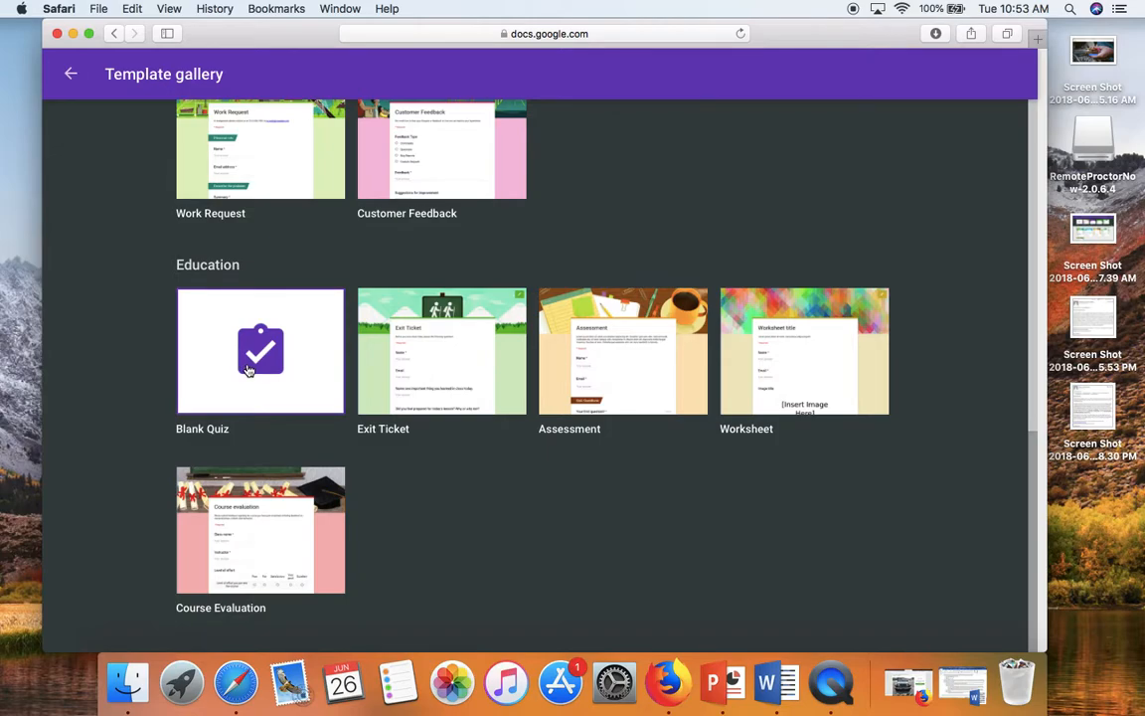
{"action": "left_click", "coordinate": [436, 367]}
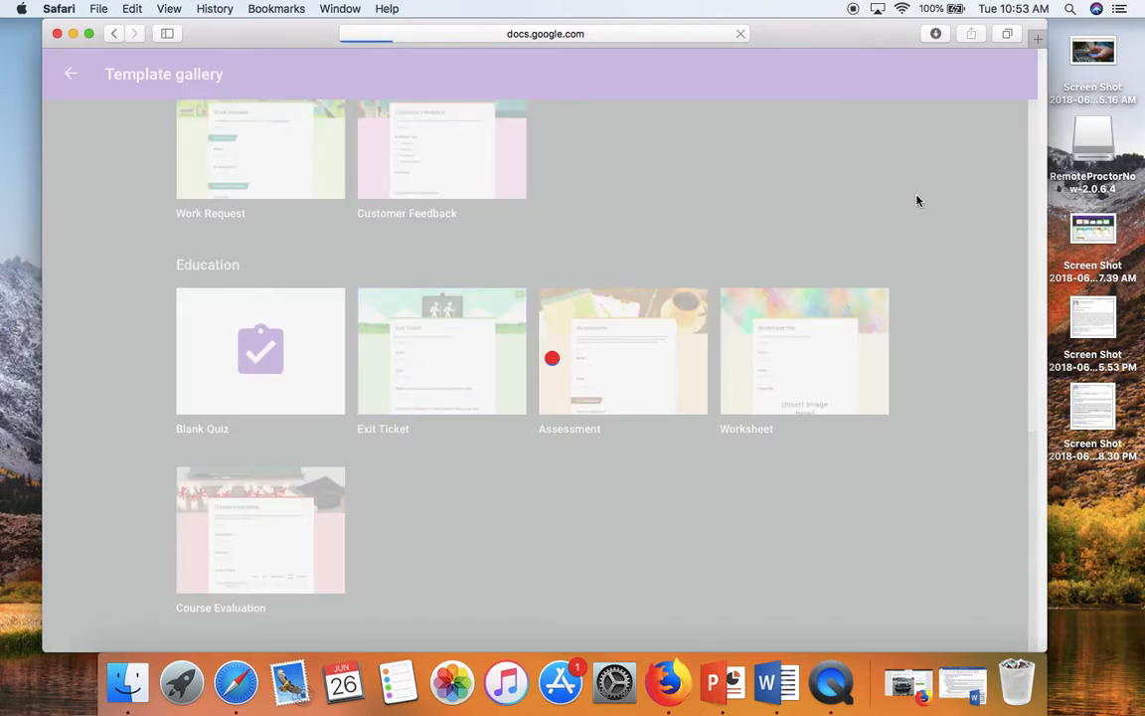
{"action": "scroll", "coordinate": [934, 294], "scroll_direction": "down", "scroll_amount": 2}
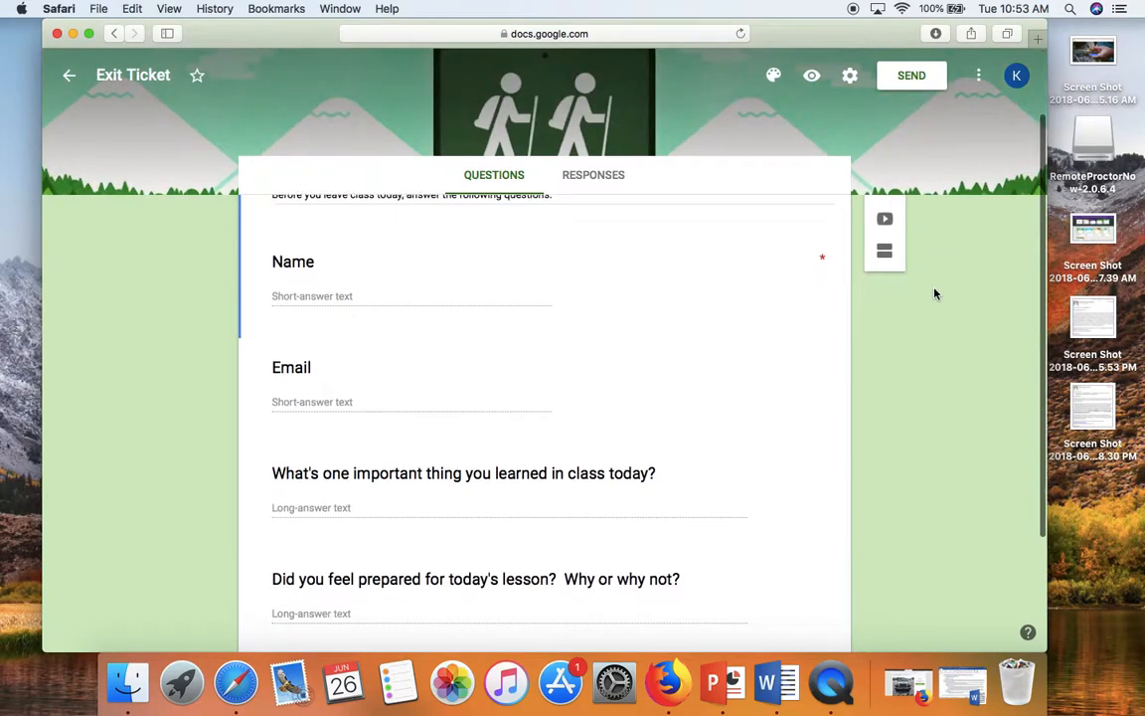
{"action": "scroll", "coordinate": [934, 294], "scroll_direction": "up", "scroll_amount": 2}
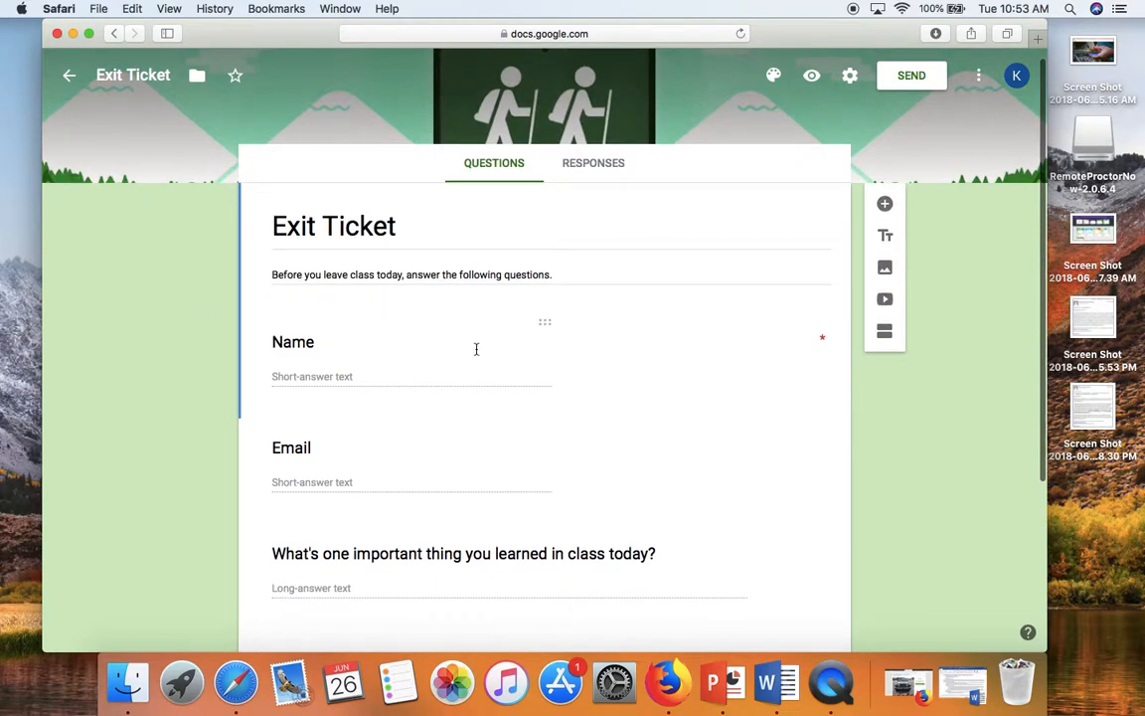
{"action": "scroll", "coordinate": [723, 399], "scroll_direction": "down", "scroll_amount": 1}
{"action": "scroll", "coordinate": [723, 398], "scroll_direction": "up", "scroll_amount": 1}
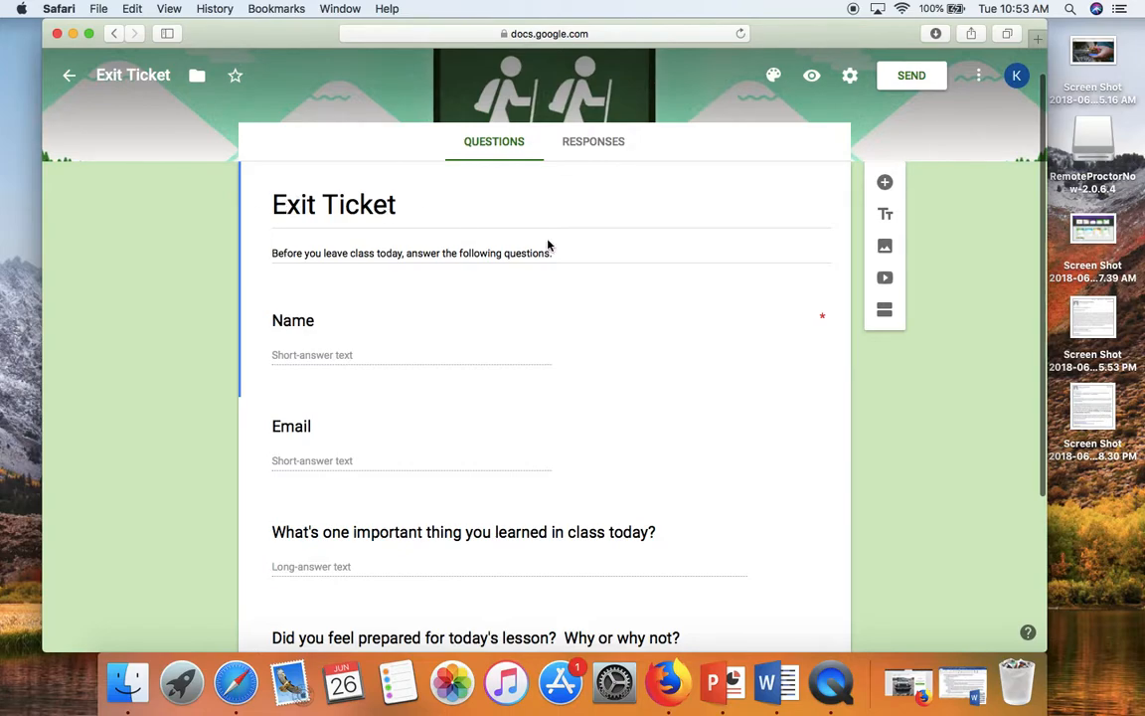
{"action": "scroll", "coordinate": [547, 246], "scroll_direction": "down", "scroll_amount": 1}
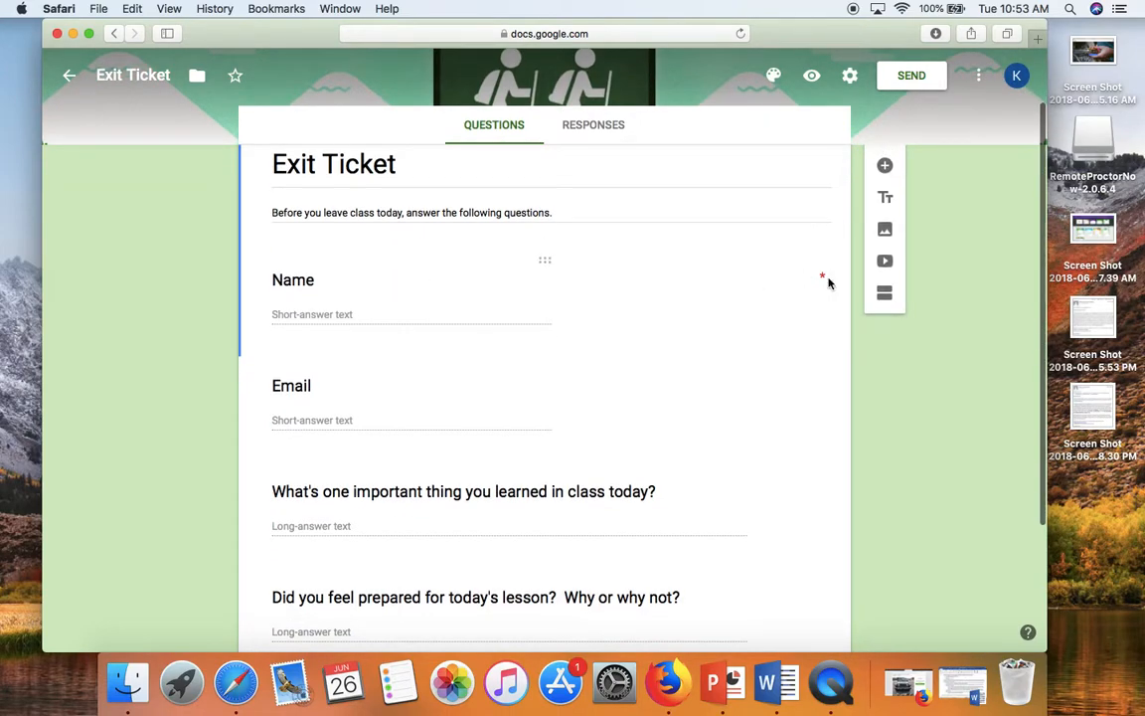
Check the Required setting of the Name question and delete the Email question from the exit ticket.
{"action": "left_click", "coordinate": [655, 319]}
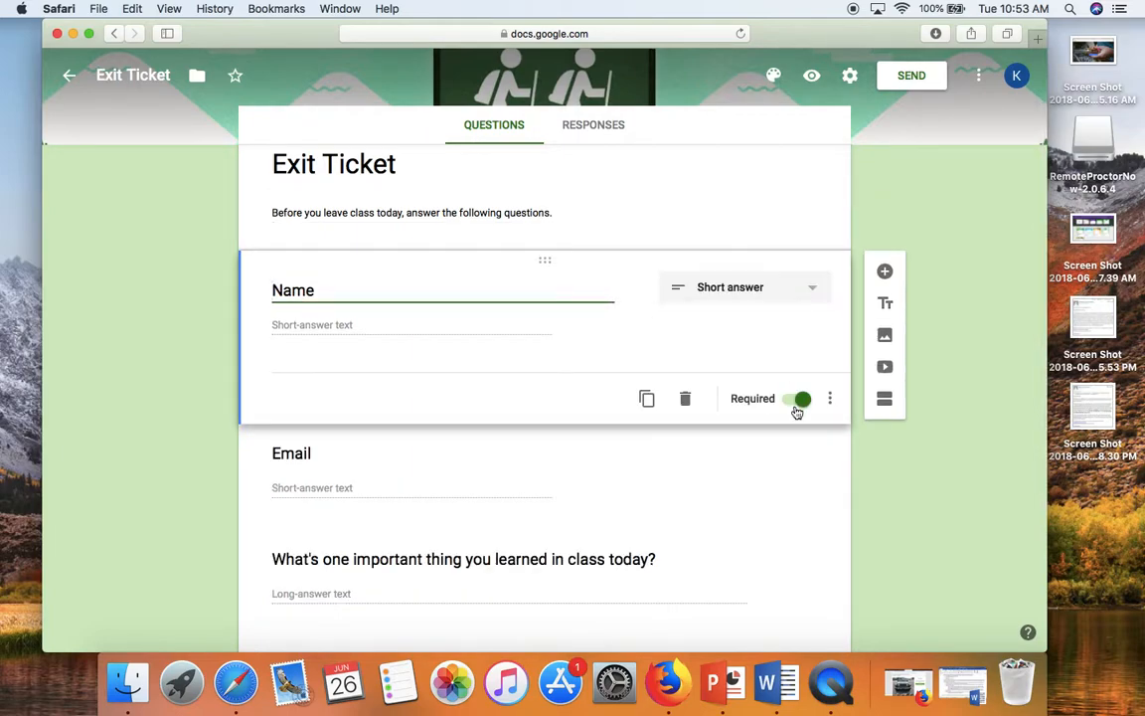
{"action": "left_click", "coordinate": [591, 478]}
{"action": "scroll", "coordinate": [999, 501], "scroll_direction": "down", "scroll_amount": 3}
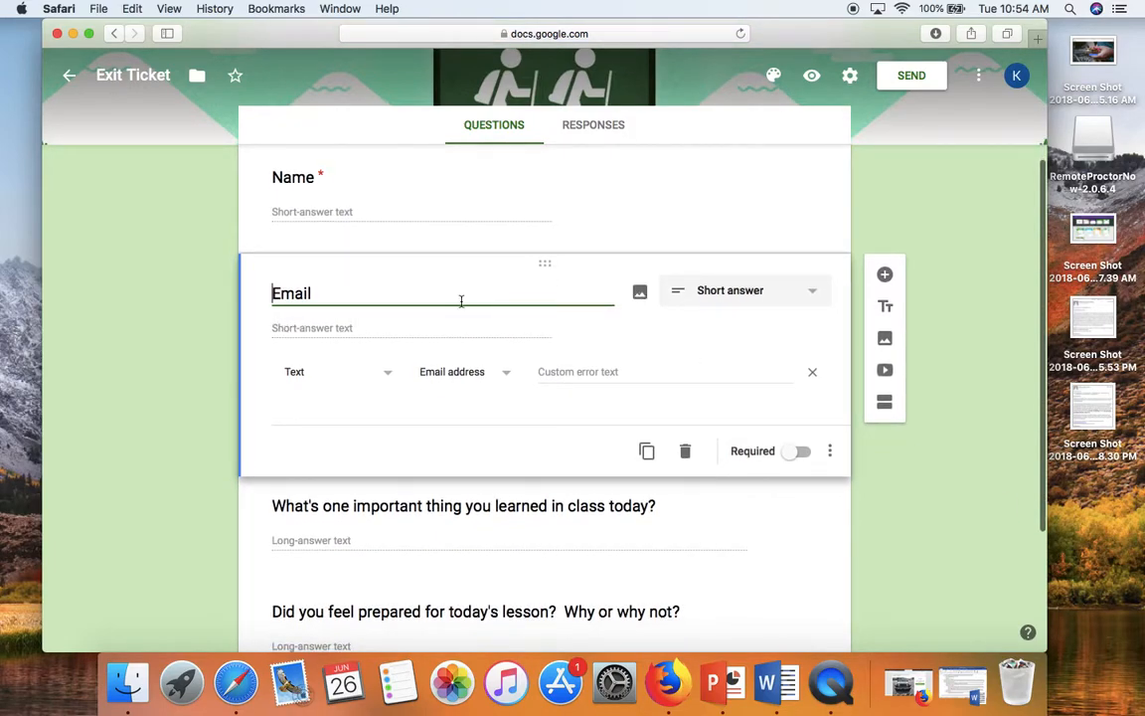
{"action": "left_click", "coordinate": [686, 452]}
Make the three paragraph questions about what was learned, feeling prepared and making the lesson more effective required.
{"action": "scroll", "coordinate": [922, 414], "scroll_direction": "down", "scroll_amount": 1}
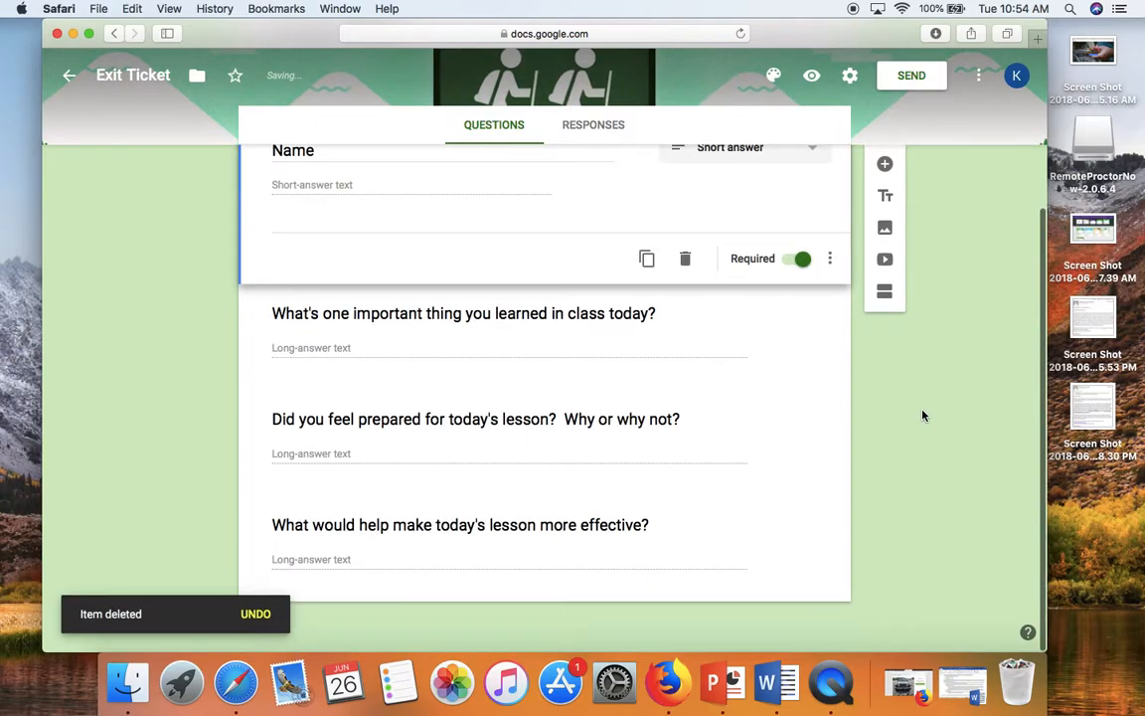
{"action": "left_click", "coordinate": [608, 335]}
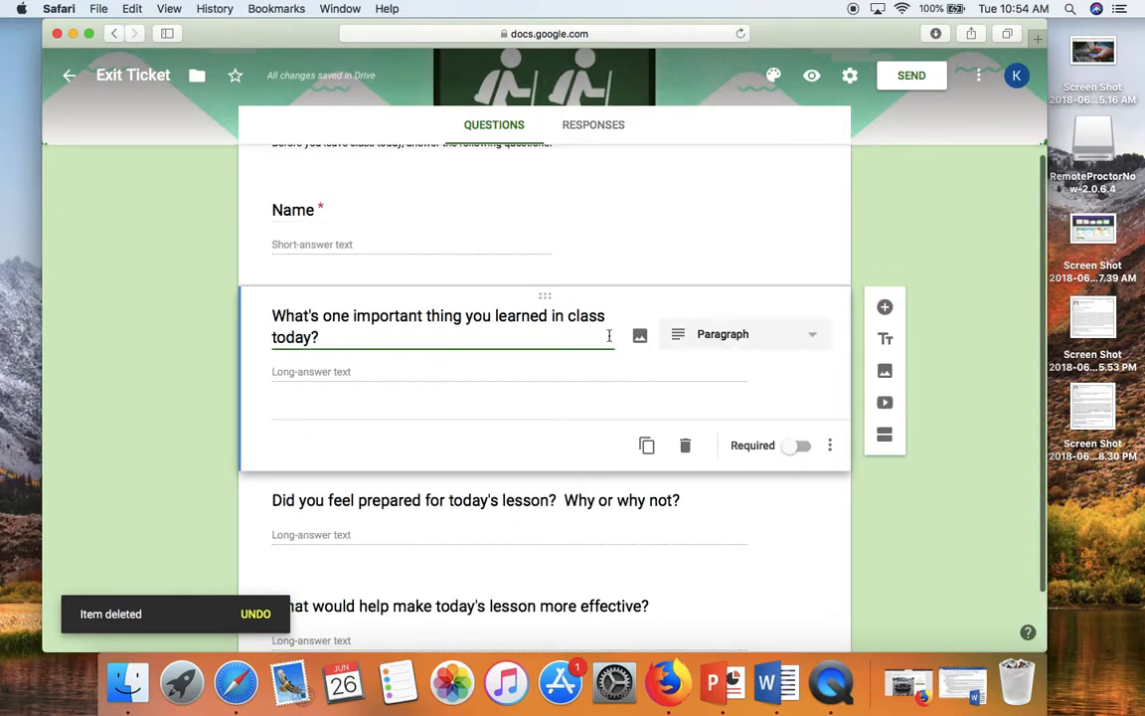
{"action": "scroll", "coordinate": [608, 336], "scroll_direction": "down", "scroll_amount": 2}
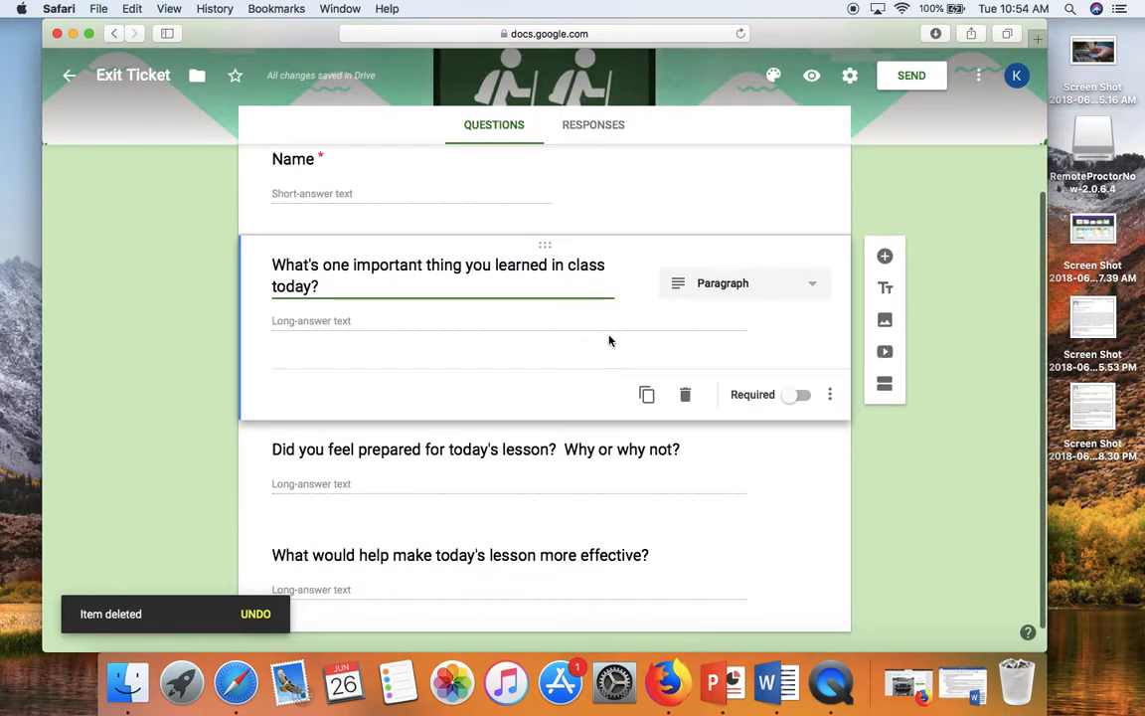
{"action": "left_click", "coordinate": [801, 397]}
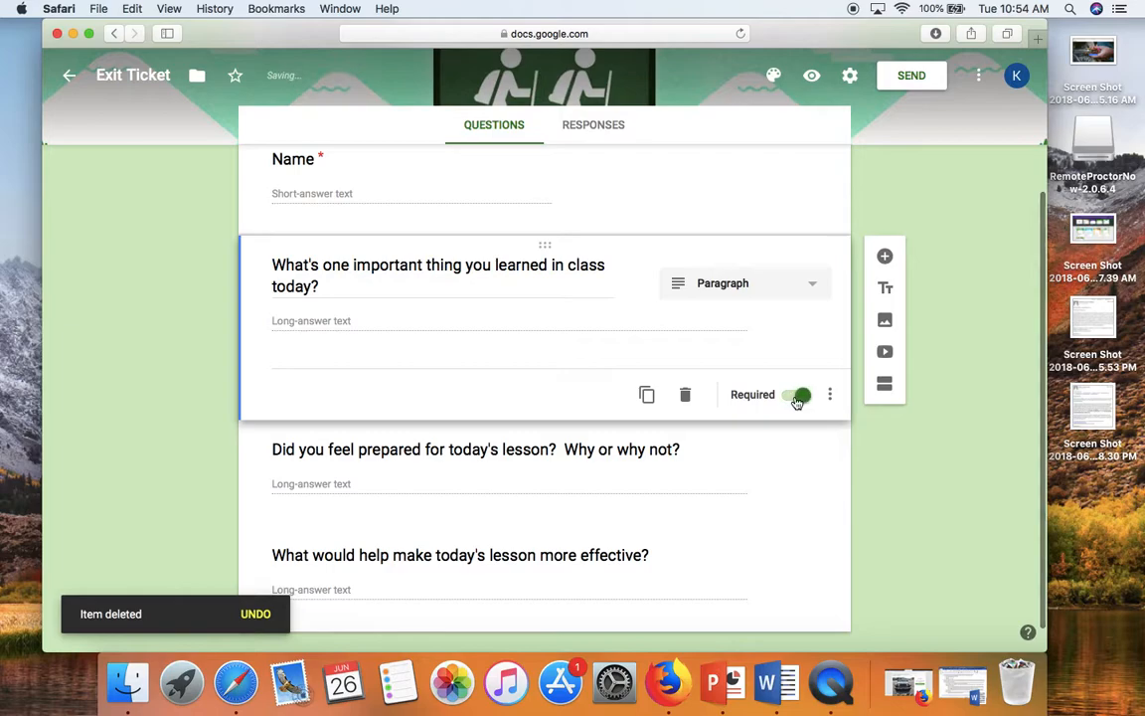
{"action": "left_click", "coordinate": [715, 491]}
{"action": "left_click", "coordinate": [802, 551]}
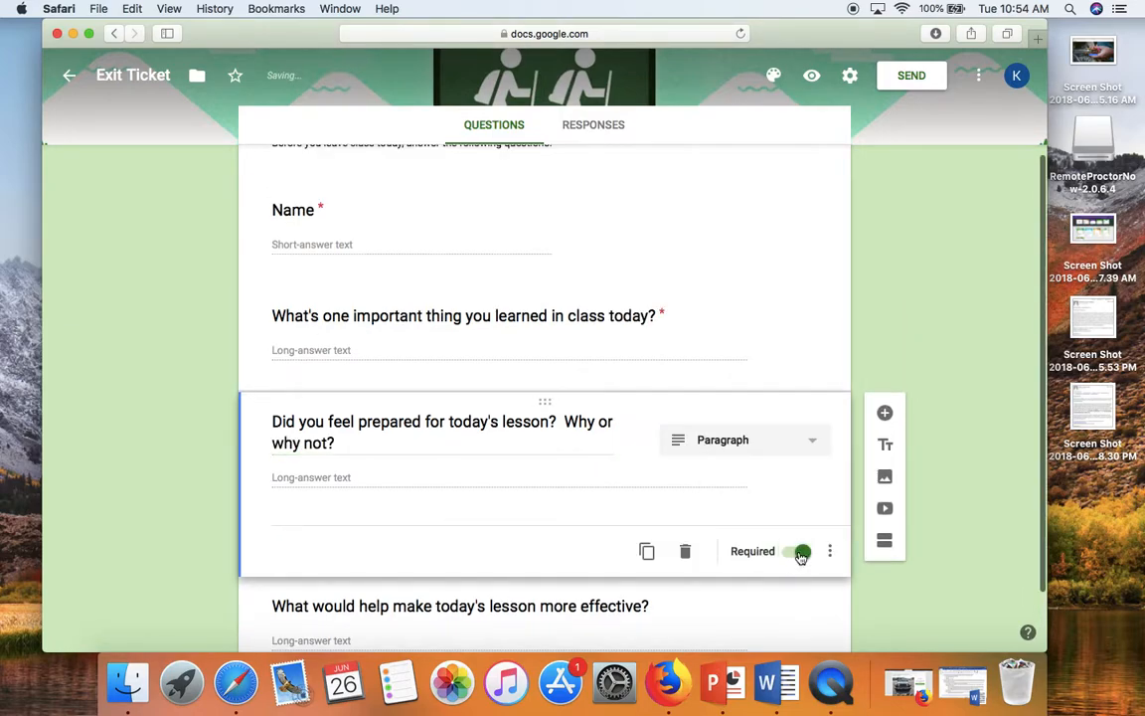
{"action": "scroll", "coordinate": [765, 548], "scroll_direction": "down", "scroll_amount": 2}
{"action": "left_click", "coordinate": [701, 545]}
{"action": "left_click", "coordinate": [800, 587]}
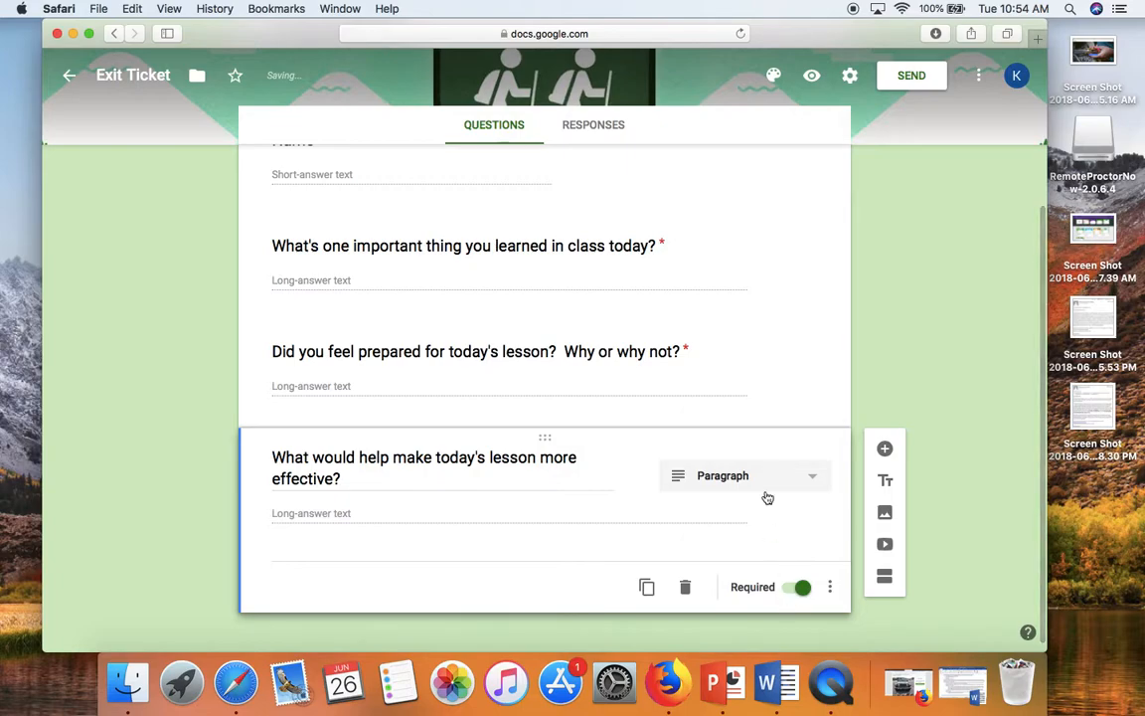
Review the exit ticket's questions and the answer types available for the question about one important thing learned.
{"action": "left_click", "coordinate": [664, 276]}
{"action": "scroll", "coordinate": [984, 294], "scroll_direction": "up", "scroll_amount": 3}
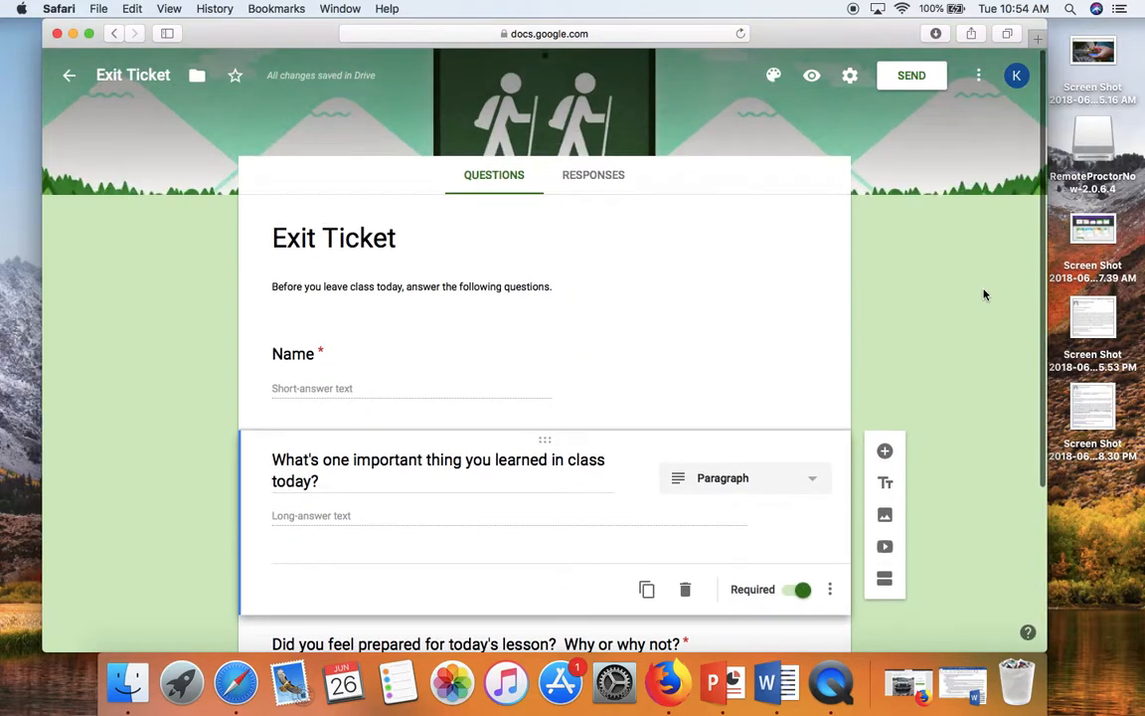
{"action": "left_click", "coordinate": [787, 265]}
{"action": "scroll", "coordinate": [959, 266], "scroll_direction": "down", "scroll_amount": 3}
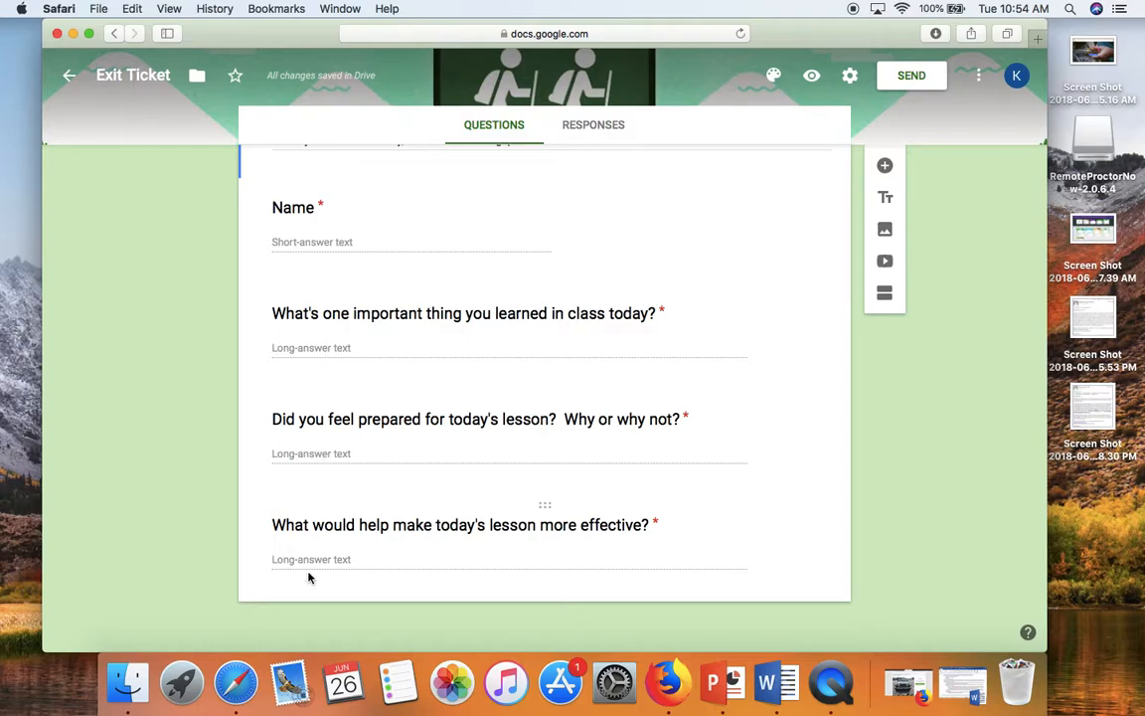
{"action": "left_click", "coordinate": [435, 340]}
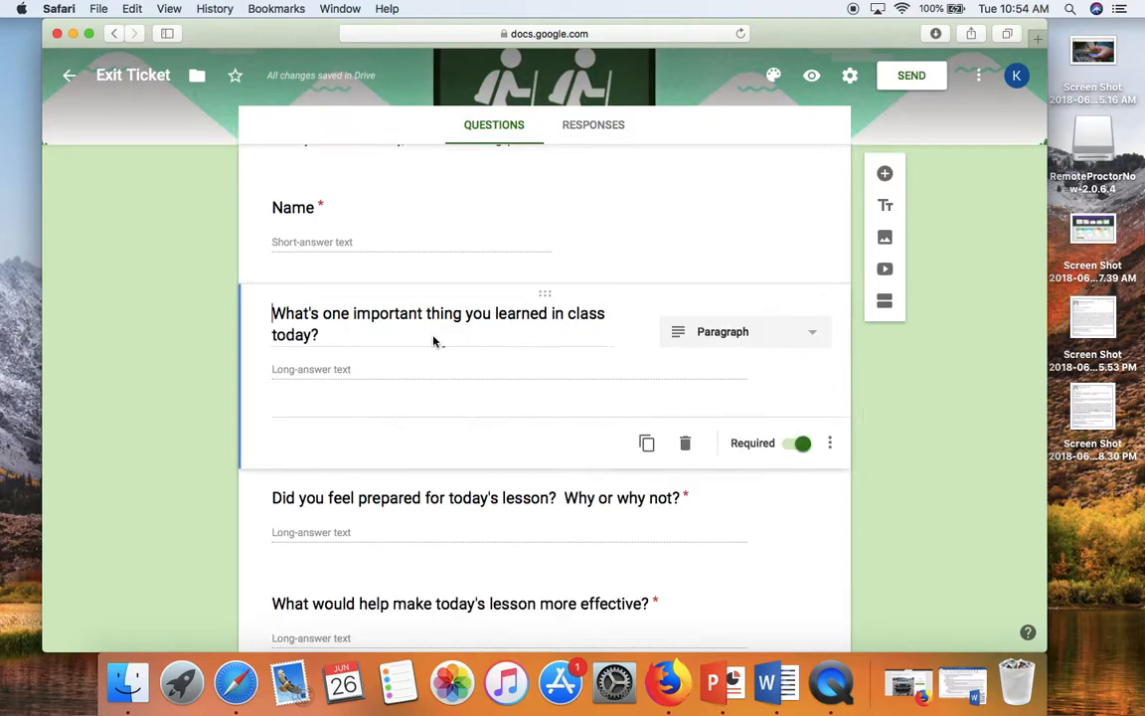
{"action": "left_click", "coordinate": [742, 338]}
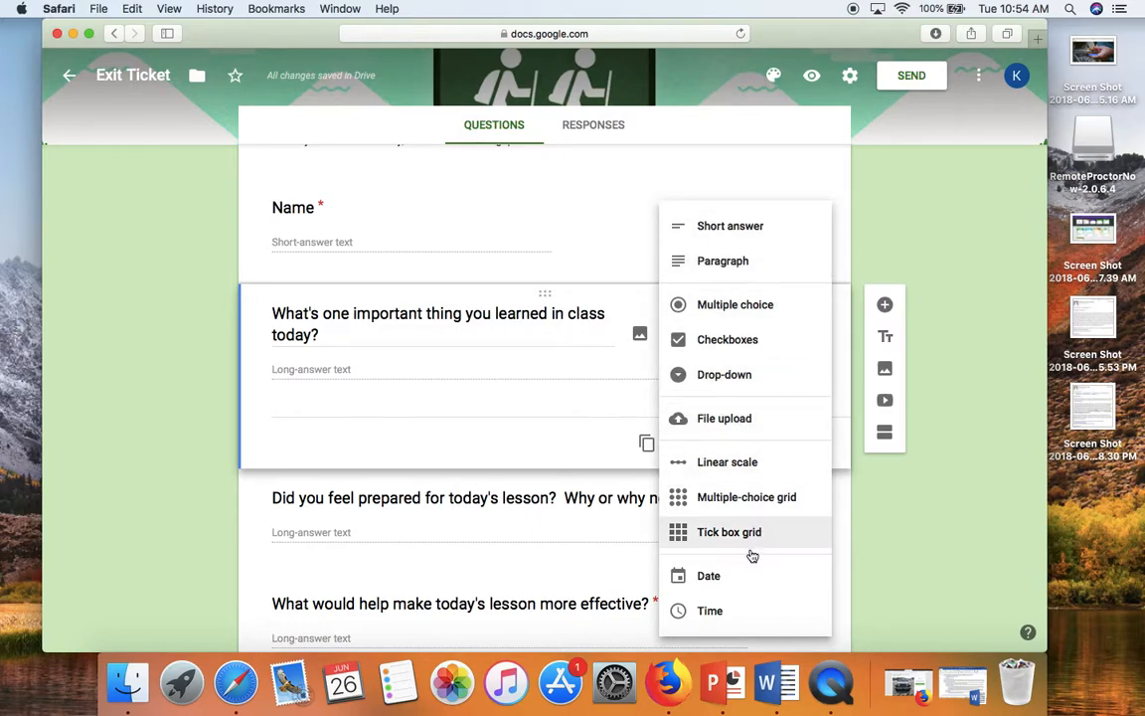
{"action": "left_click", "coordinate": [924, 522]}
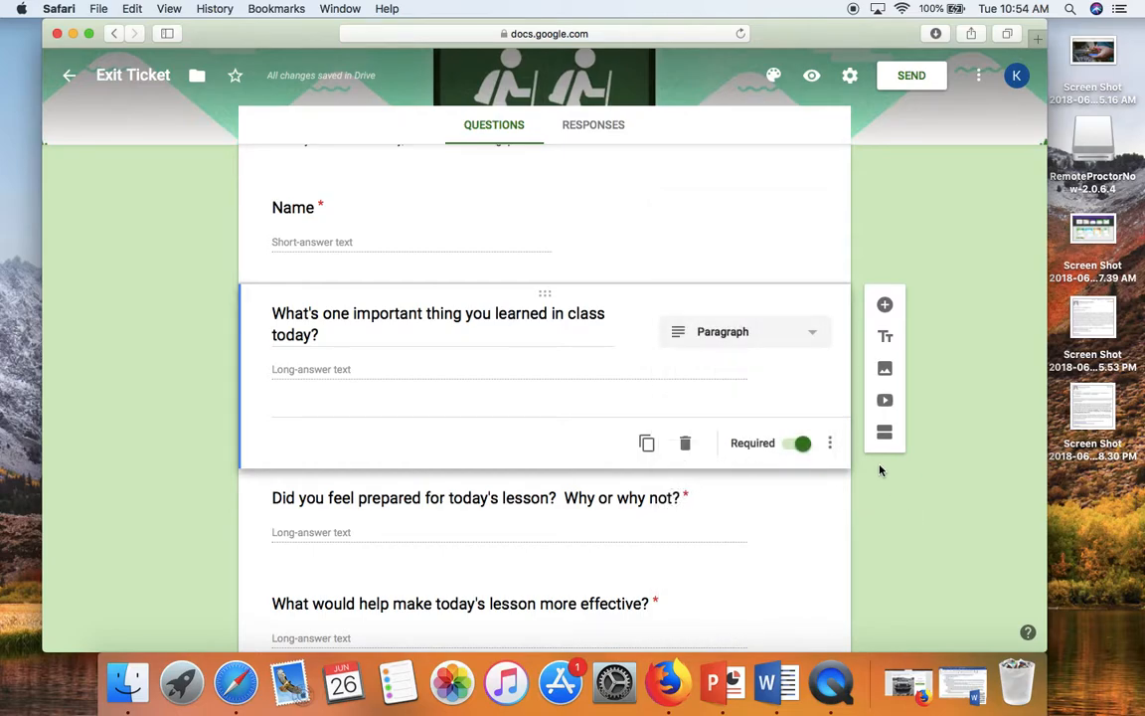
{"action": "scroll", "coordinate": [880, 470], "scroll_direction": "down", "scroll_amount": 2}
{"action": "scroll", "coordinate": [880, 467], "scroll_direction": "up", "scroll_amount": 5}
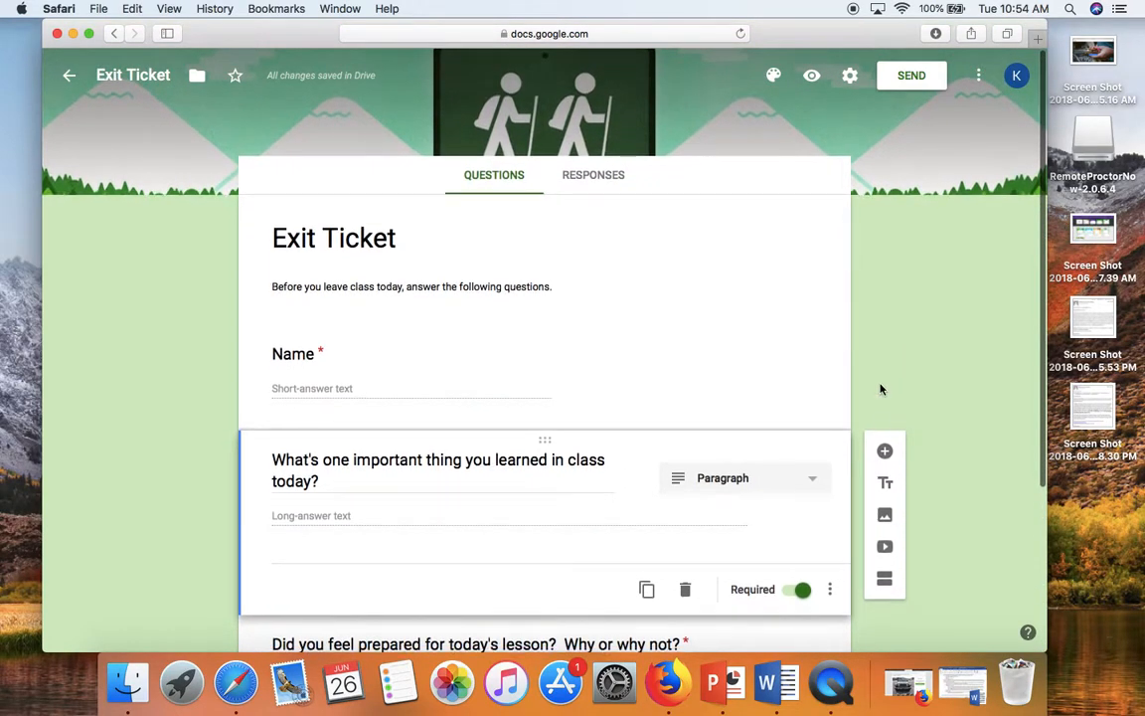
In the exit ticket's settings, limit respondents to 1 response, review the presentation and quiz options, and save.
{"action": "left_click", "coordinate": [775, 76]}
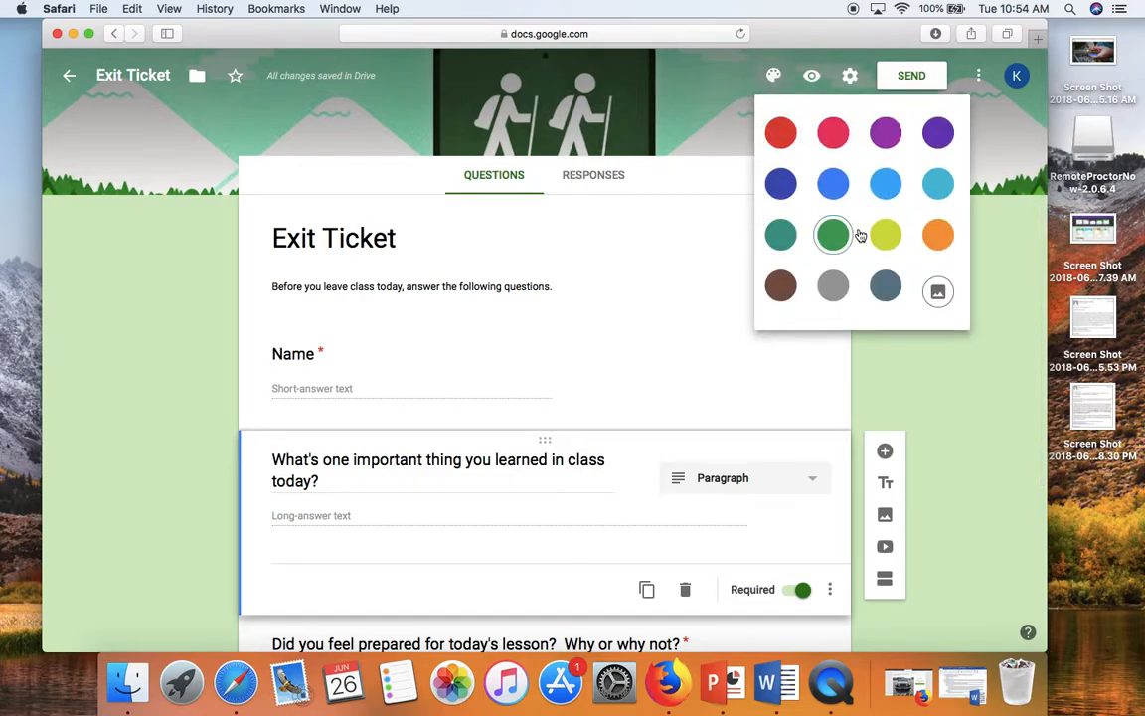
{"action": "left_click", "coordinate": [850, 76]}
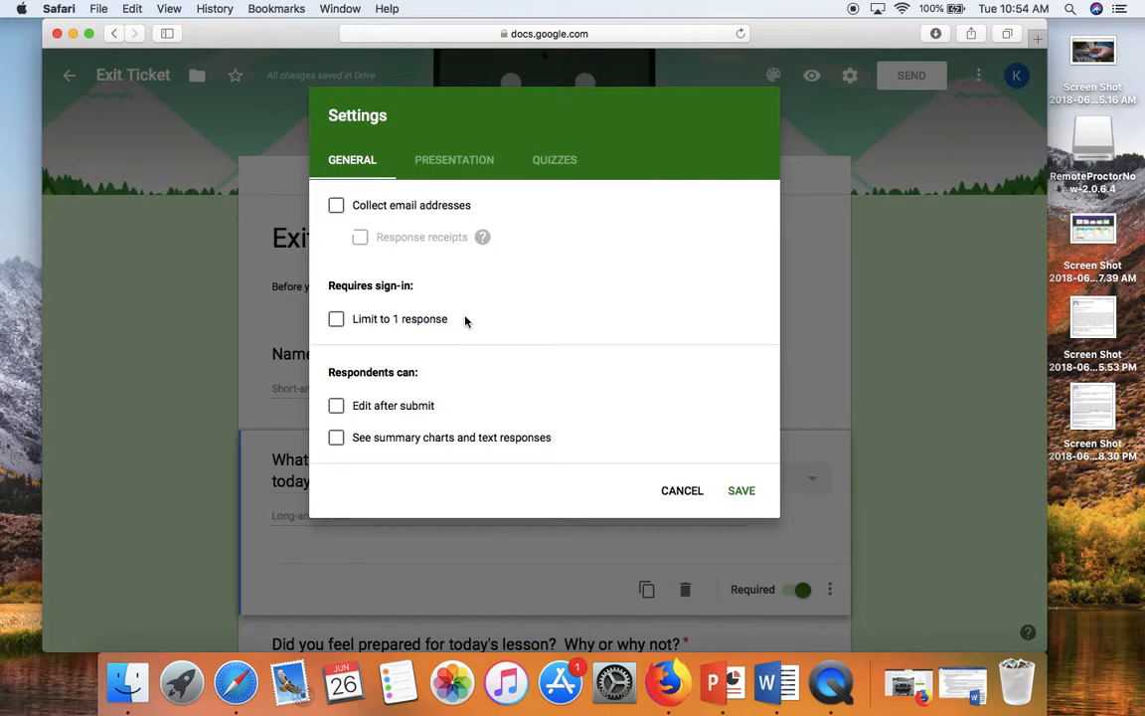
{"action": "left_click", "coordinate": [412, 320]}
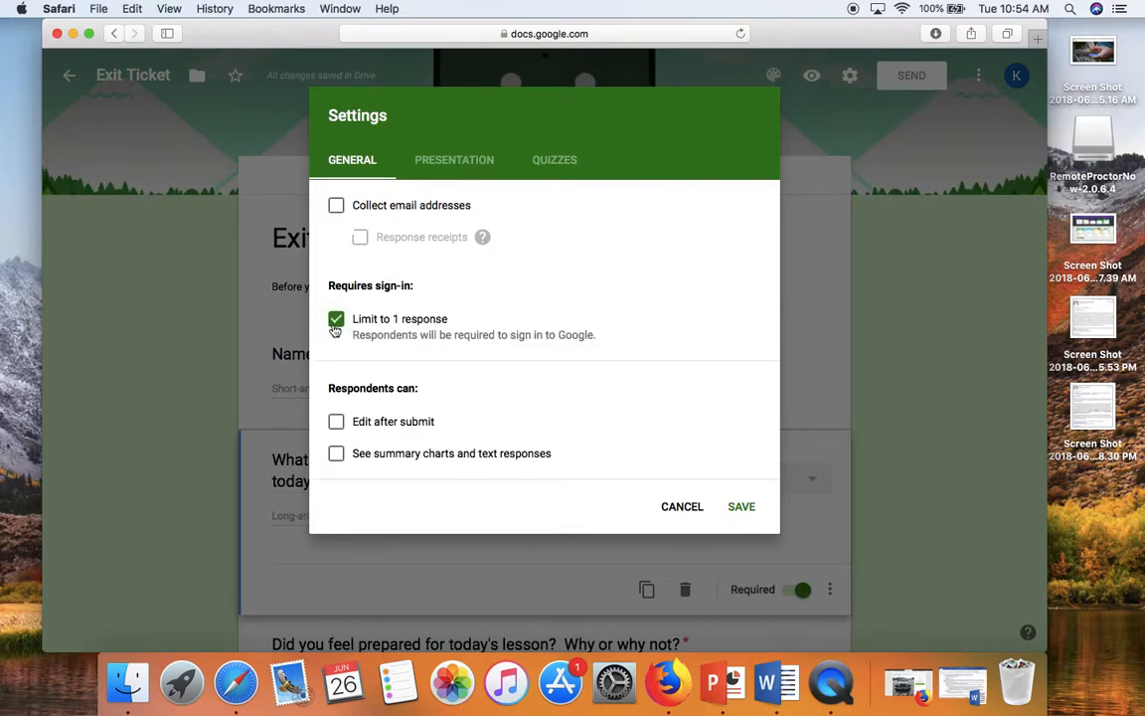
{"action": "left_click", "coordinate": [433, 168]}
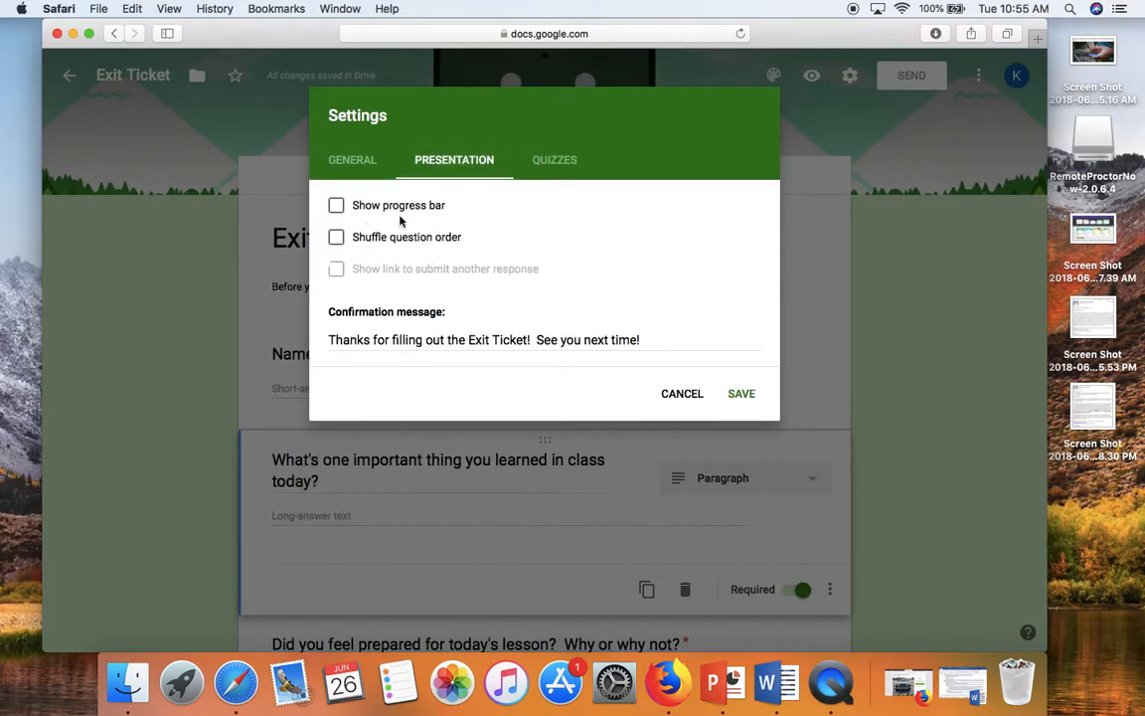
{"action": "left_click", "coordinate": [556, 163]}
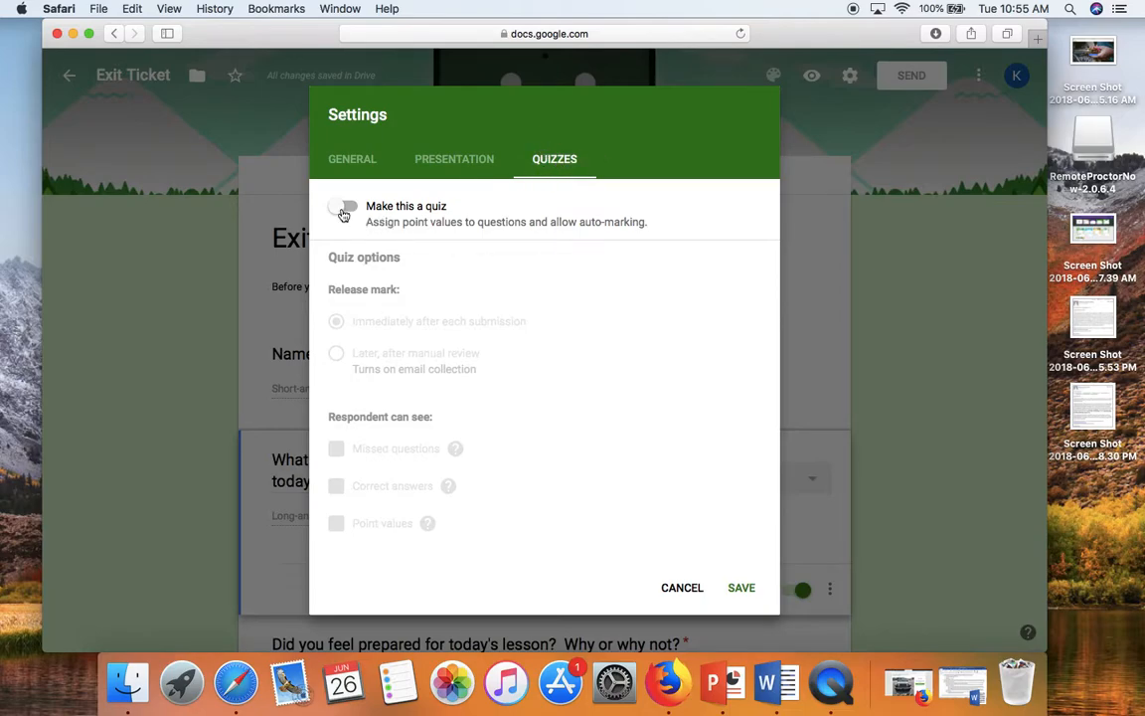
{"action": "left_click", "coordinate": [738, 591]}
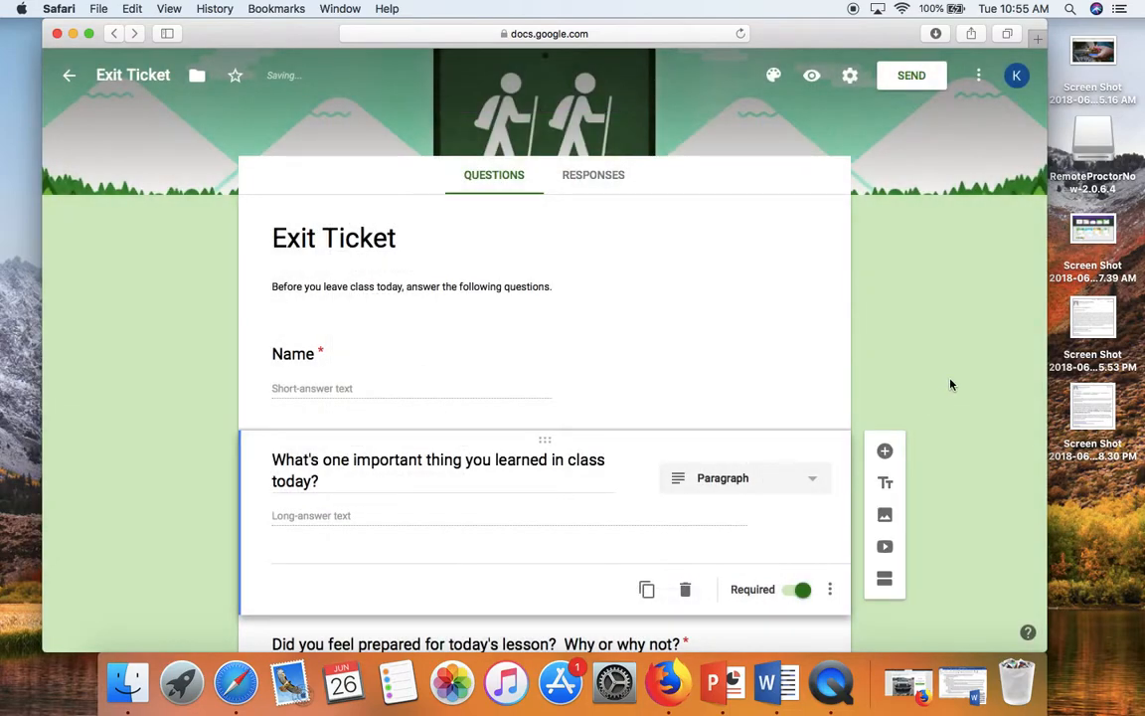
Preview the exit ticket as respondents see it and look through its questions.
{"action": "left_click", "coordinate": [811, 76]}
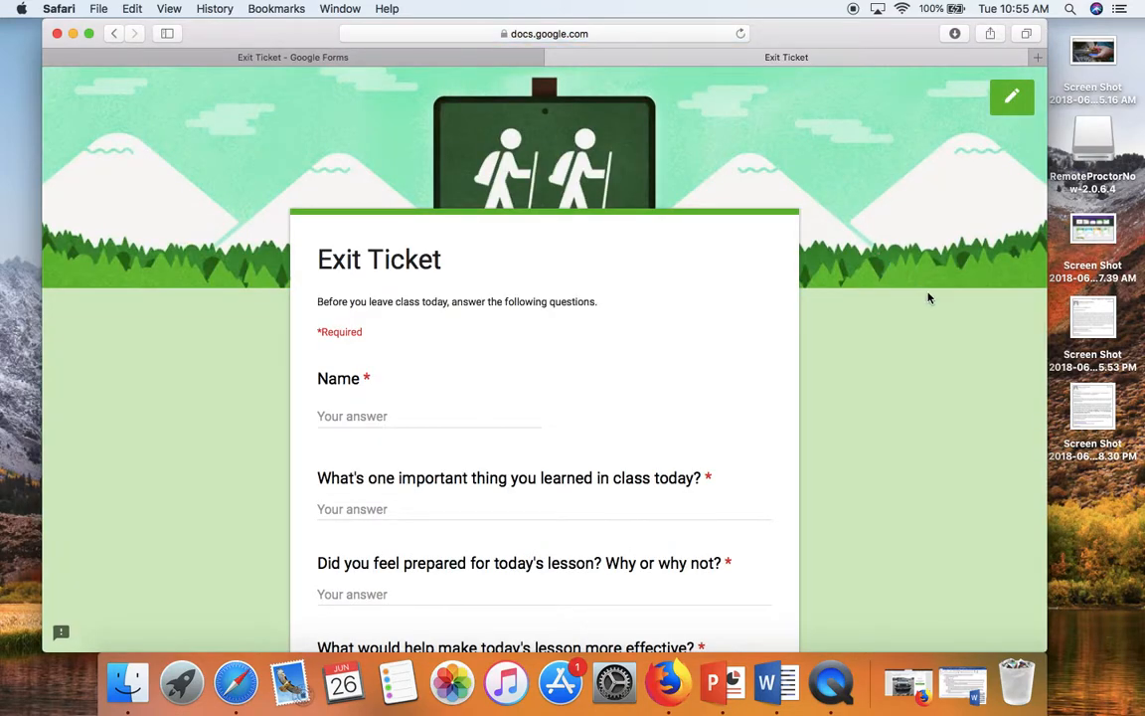
{"action": "scroll", "coordinate": [929, 297], "scroll_direction": "down", "scroll_amount": 5}
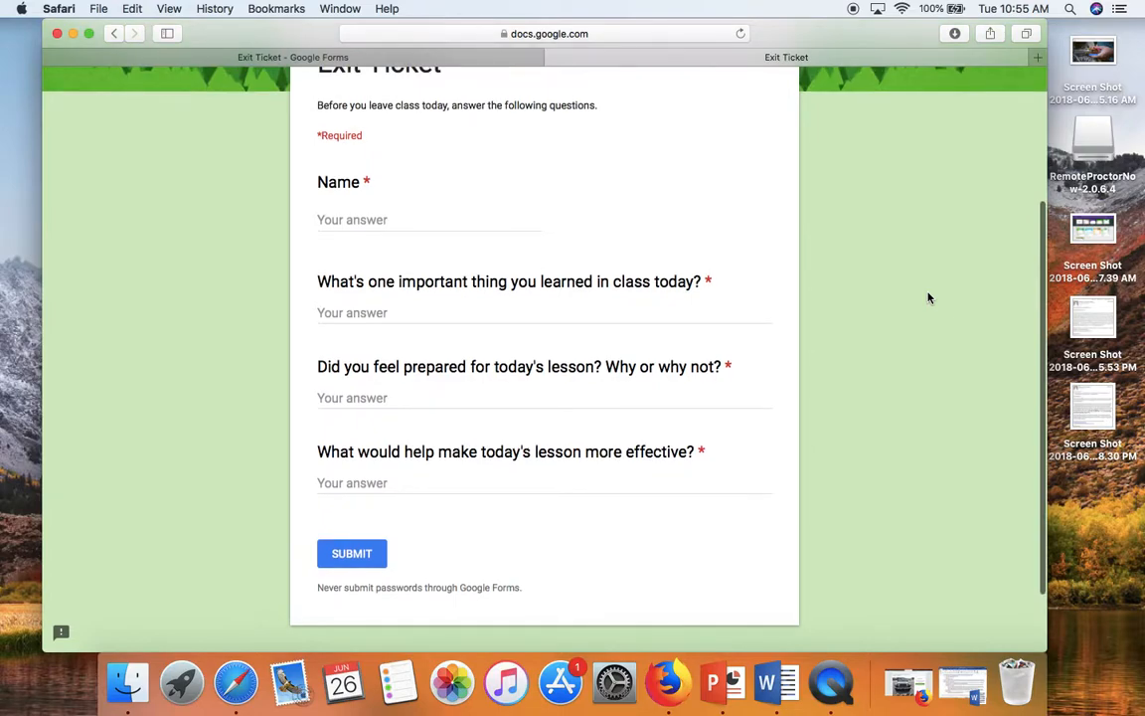
In the exit ticket preview, enter the respondent's first name and answer the important-thing-learned question with "How to find the area of a circle.".
{"action": "scroll", "coordinate": [929, 297], "scroll_direction": "up", "scroll_amount": 3}
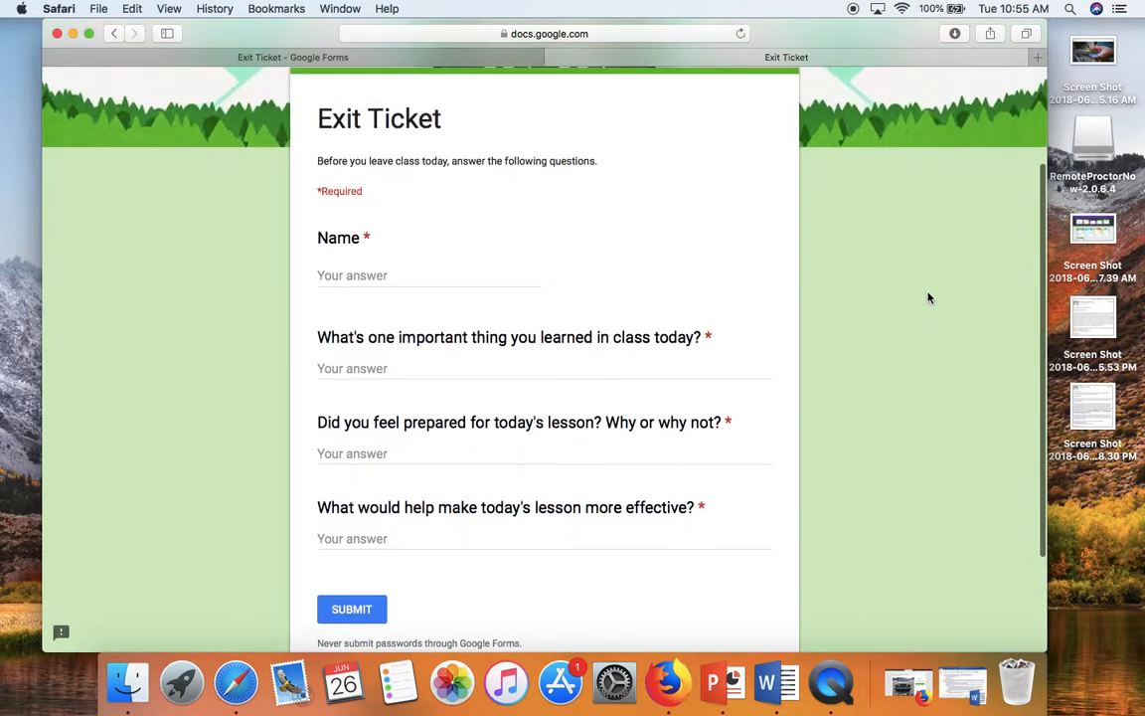
{"action": "left_click", "coordinate": [320, 258]}
{"action": "type", "text": "Kacie"}
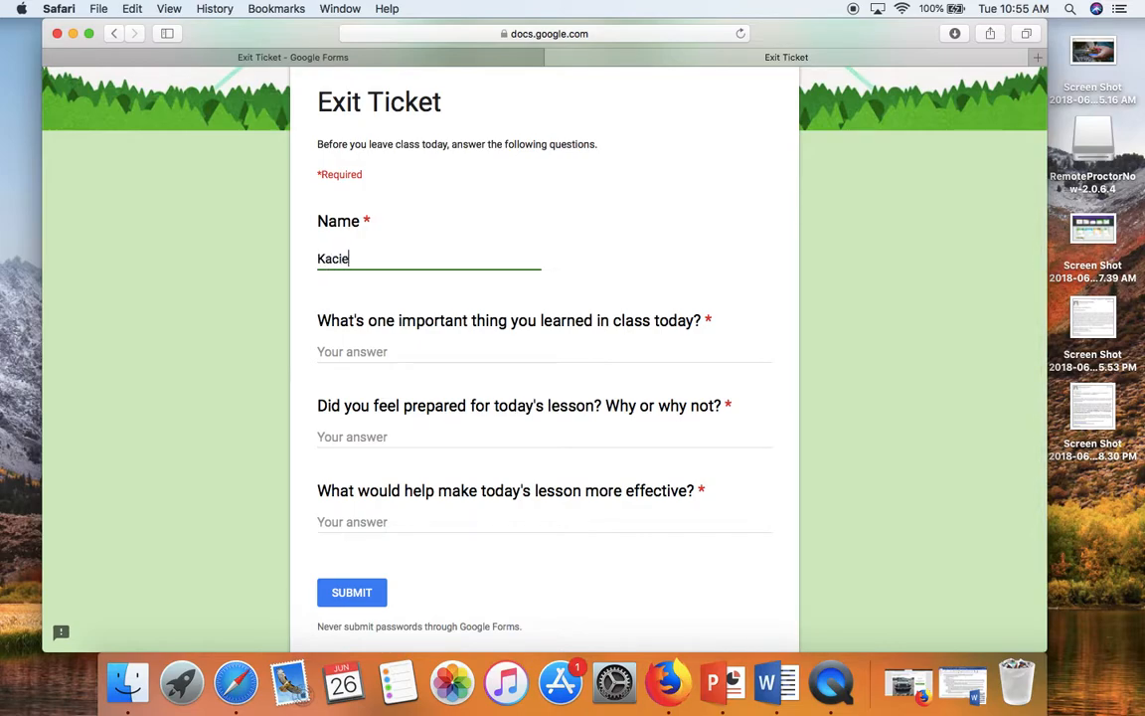
{"action": "left_click", "coordinate": [396, 348]}
{"action": "type", "text": "How to find the area the "}
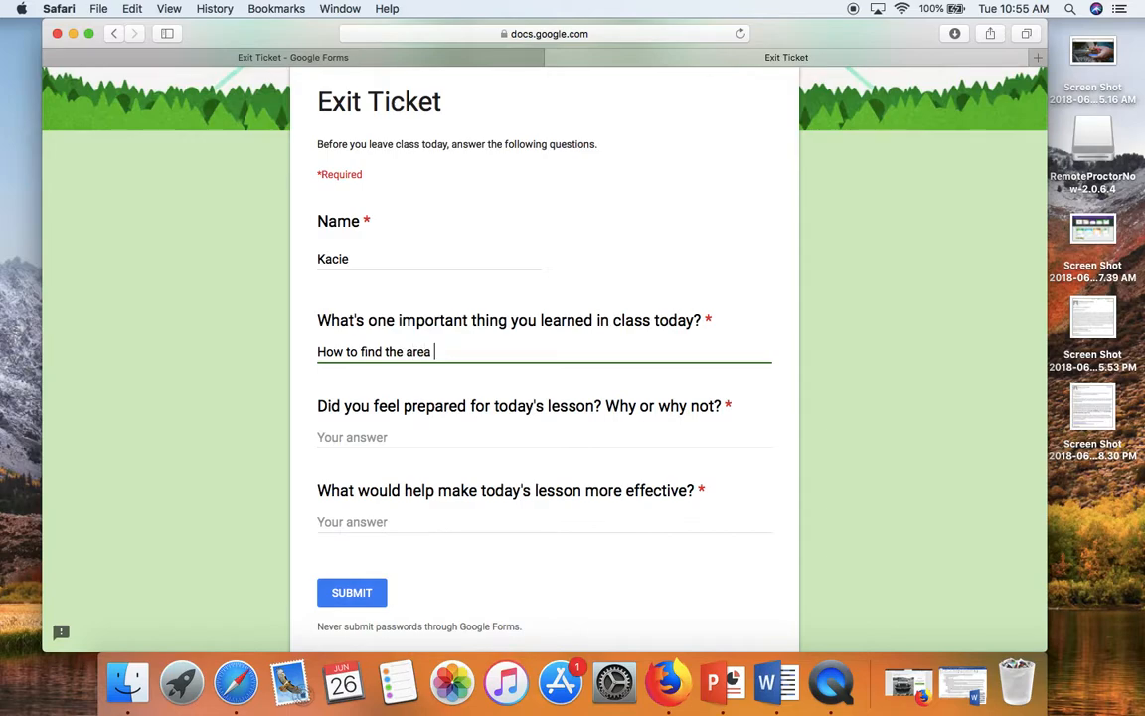
{"action": "type", "text": "cle."}
Answer the question about feeling prepared for today's lesson with "Yes! I am quiz ready.".
{"action": "left_click", "coordinate": [398, 433]}
{"action": "type", "text": "Yes"}
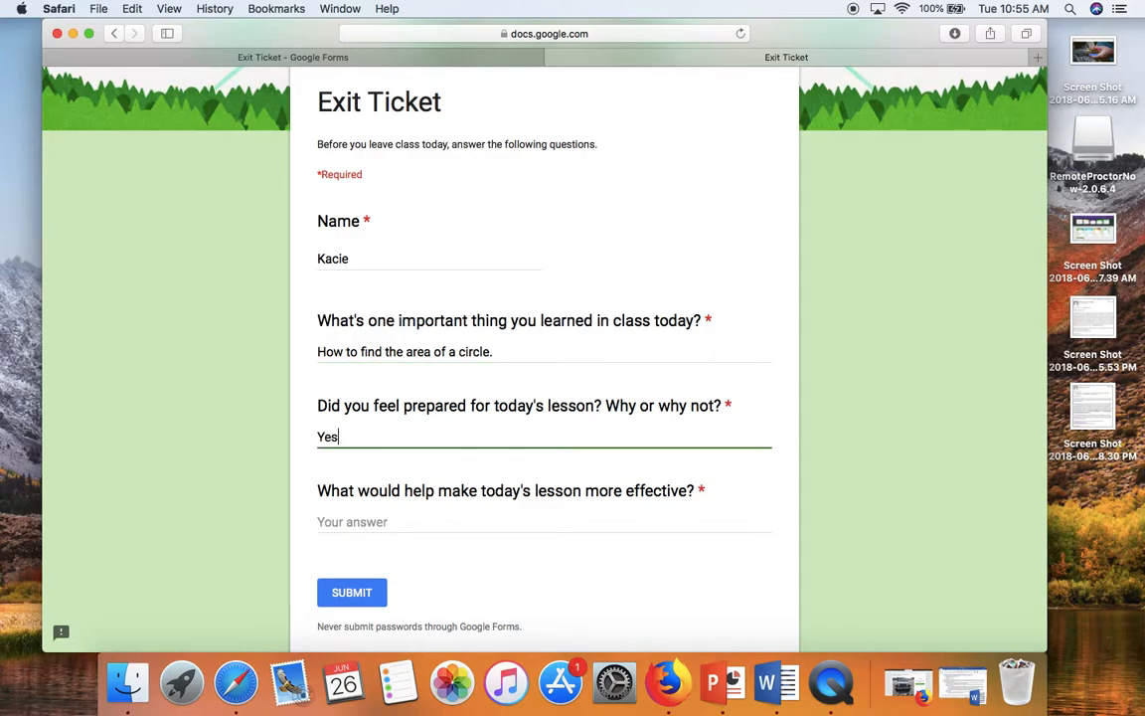
{"action": "type", "text": "! I am qui ready."}
{"action": "left_click", "coordinate": [390, 439]}
{"action": "type", "text": "z"}
Answer the question about making the lesson more effective with "More practice problems." and submit the exit ticket.
{"action": "scroll", "coordinate": [483, 403], "scroll_direction": "down", "scroll_amount": 2}
{"action": "left_click", "coordinate": [418, 449]}
{"action": "type", "text": "More eprakte"}
{"action": "key", "text": "BackSpace"}
{"action": "key", "text": "BackSpace"}
{"action": "key", "text": "BackSpace"}
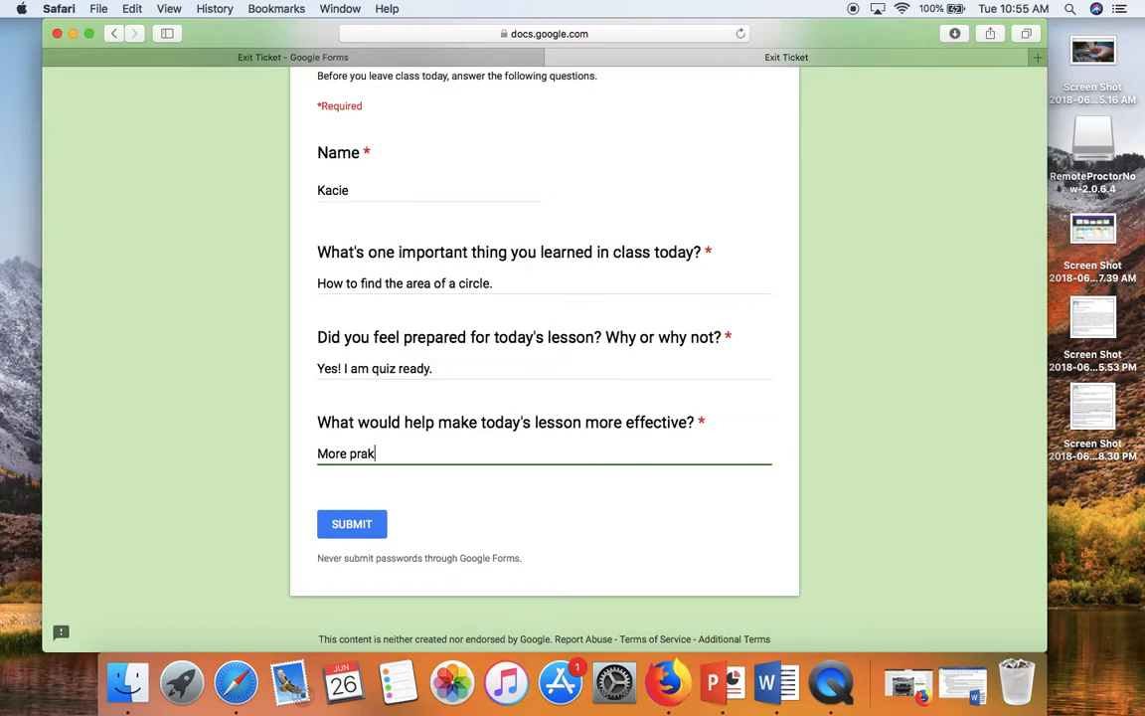
{"action": "type", "text": "tice problems."}
{"action": "left_click", "coordinate": [353, 529]}
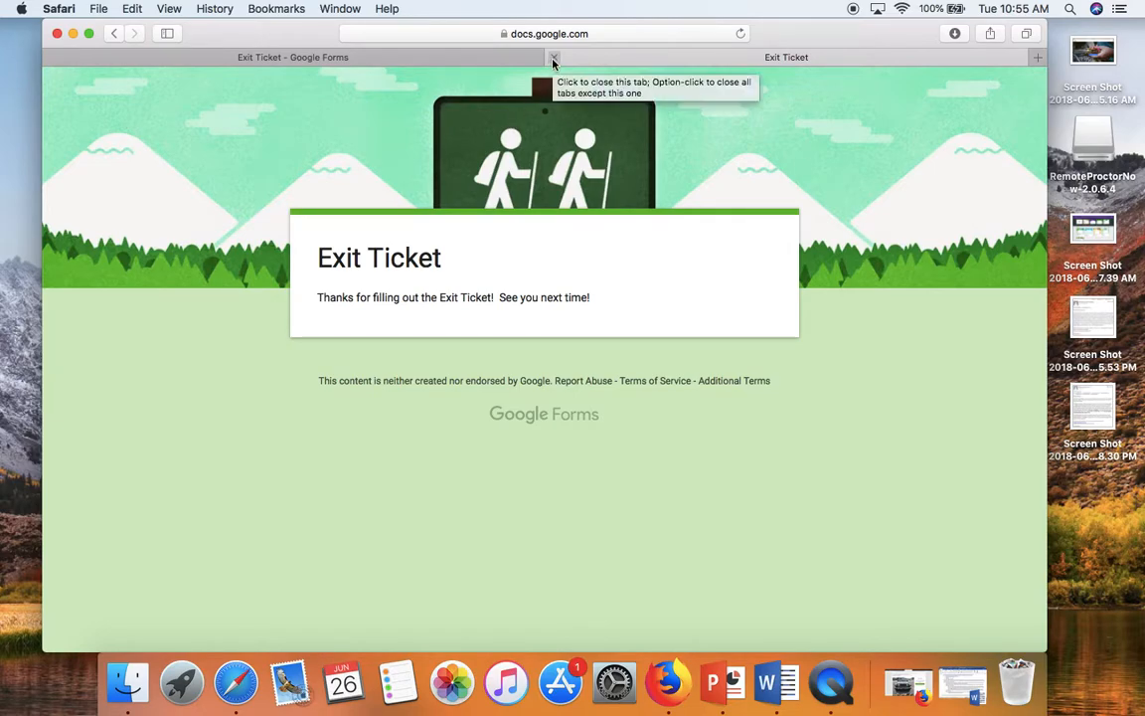
Close the exit ticket preview and review the summary of the form's responses.
{"action": "left_click", "coordinate": [554, 59]}
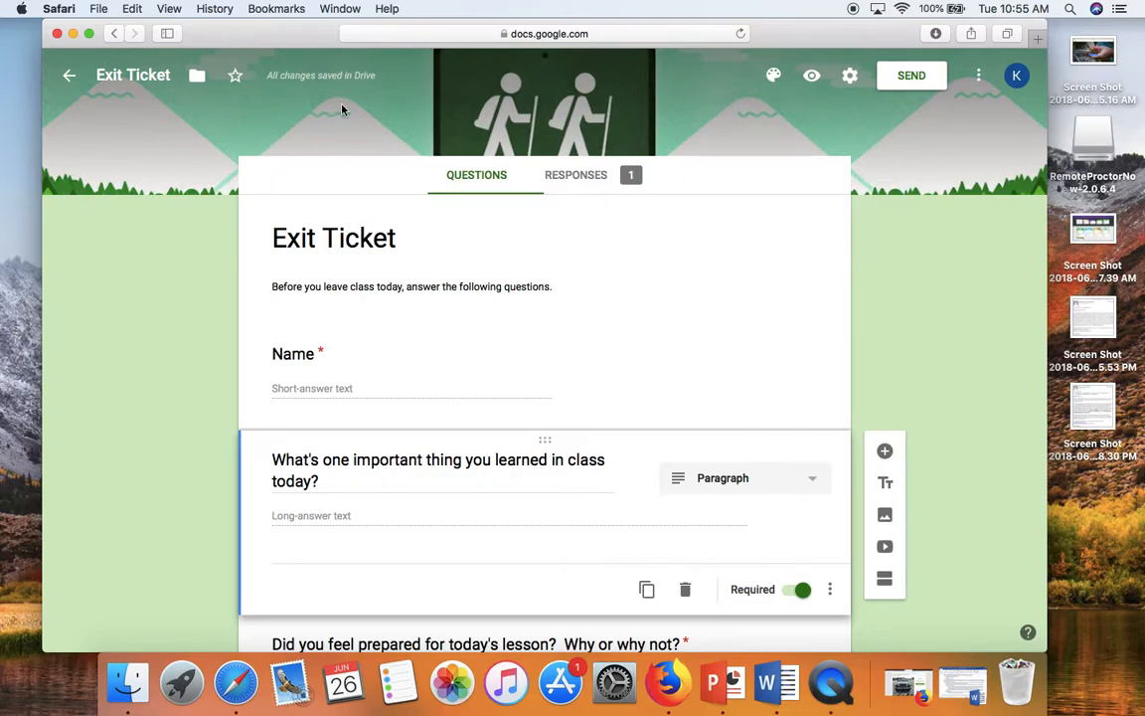
{"action": "left_click", "coordinate": [588, 181]}
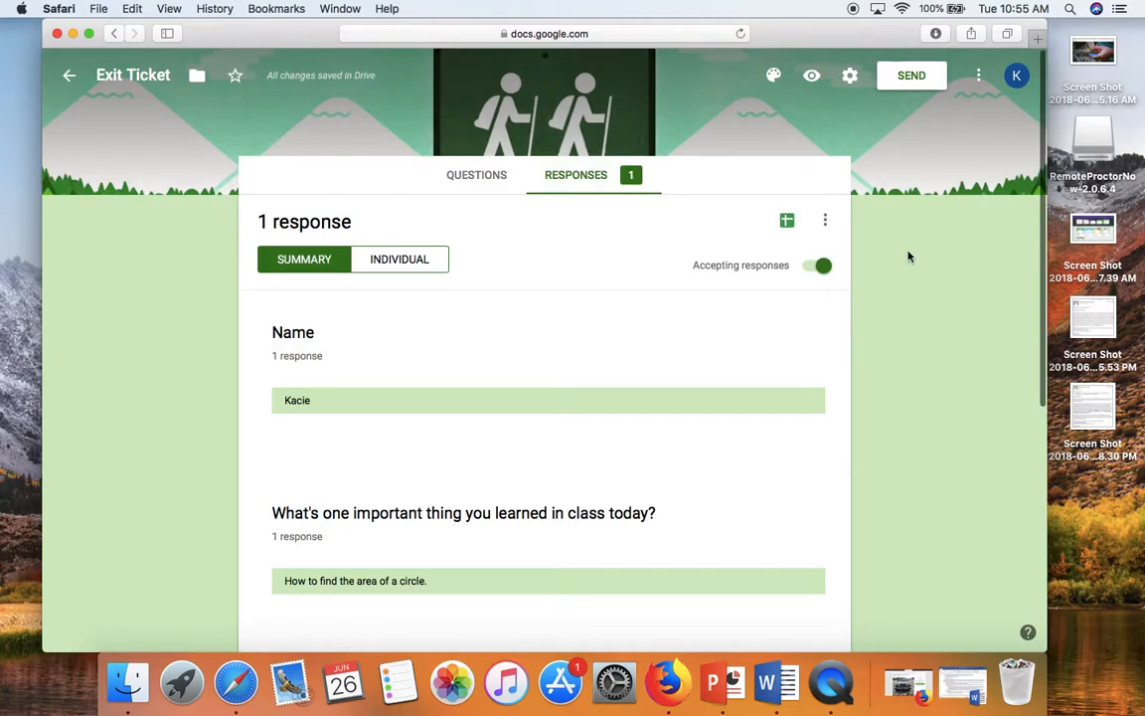
{"action": "scroll", "coordinate": [908, 257], "scroll_direction": "down", "scroll_amount": 1}
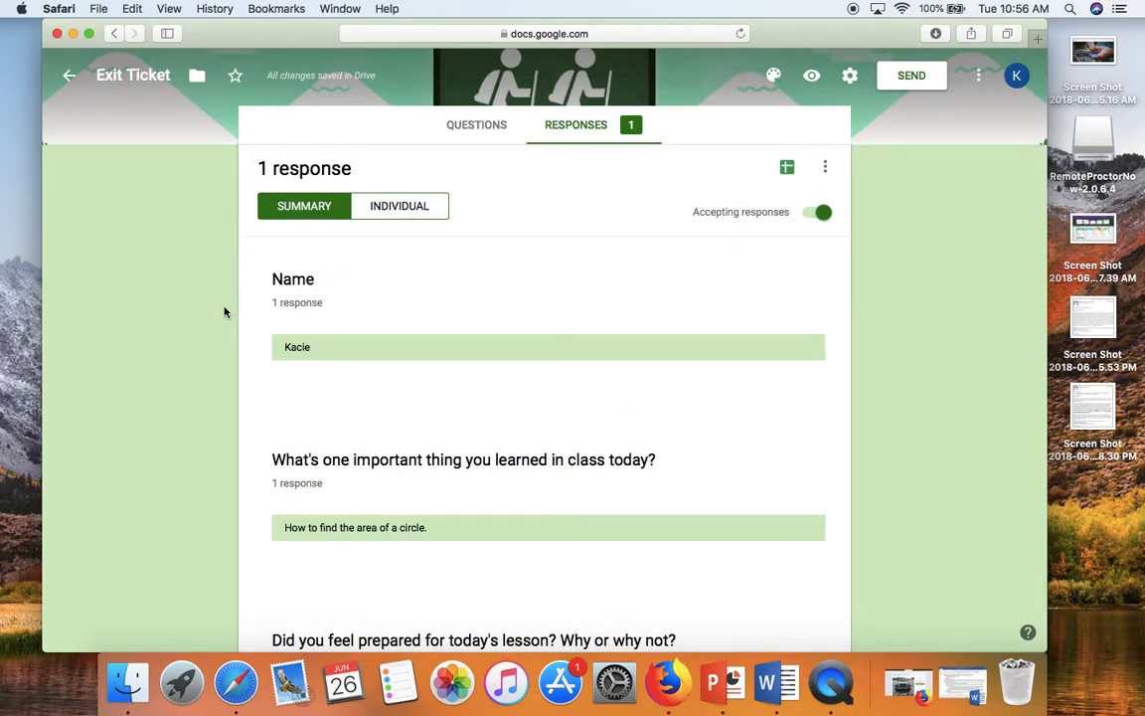
{"action": "scroll", "coordinate": [248, 493], "scroll_direction": "down", "scroll_amount": 3}
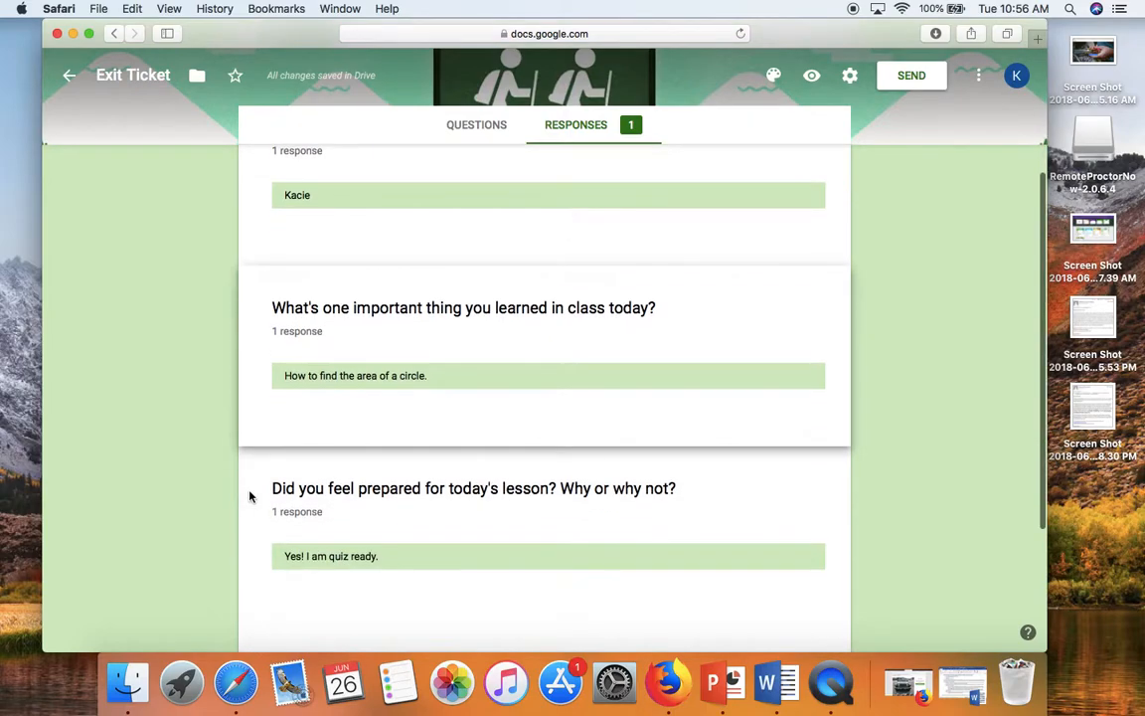
{"action": "scroll", "coordinate": [348, 456], "scroll_direction": "up", "scroll_amount": 4}
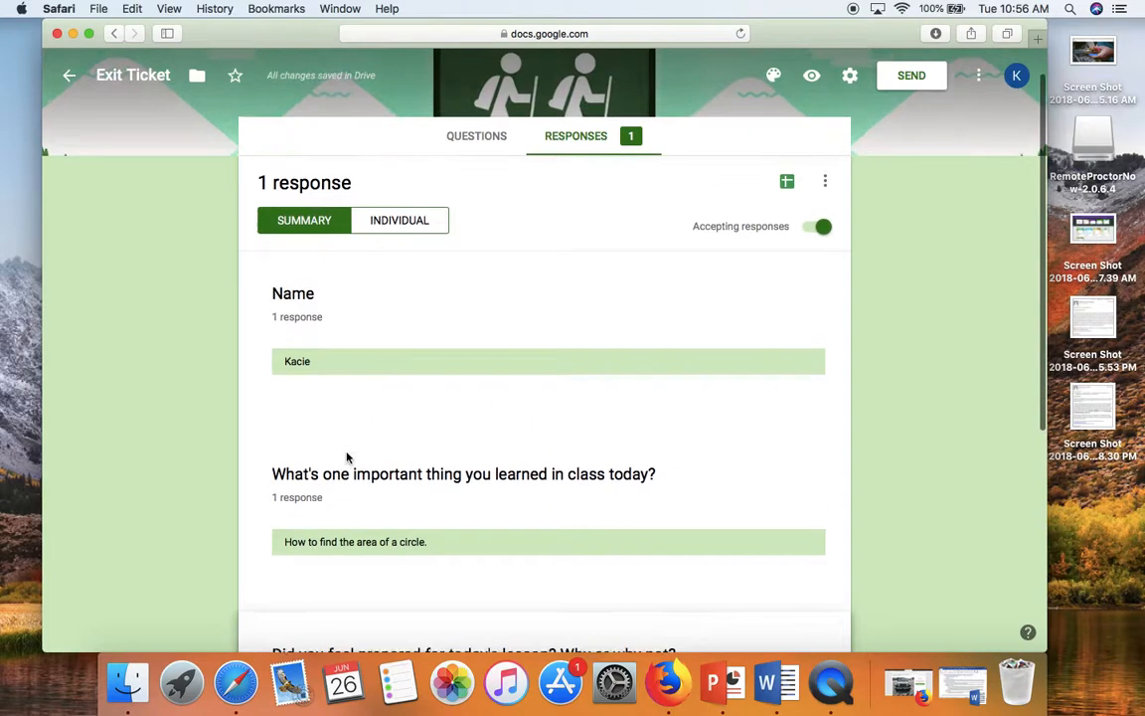
Review the exit ticket's individual response, reading through the answer to each question.
{"action": "left_click", "coordinate": [396, 221]}
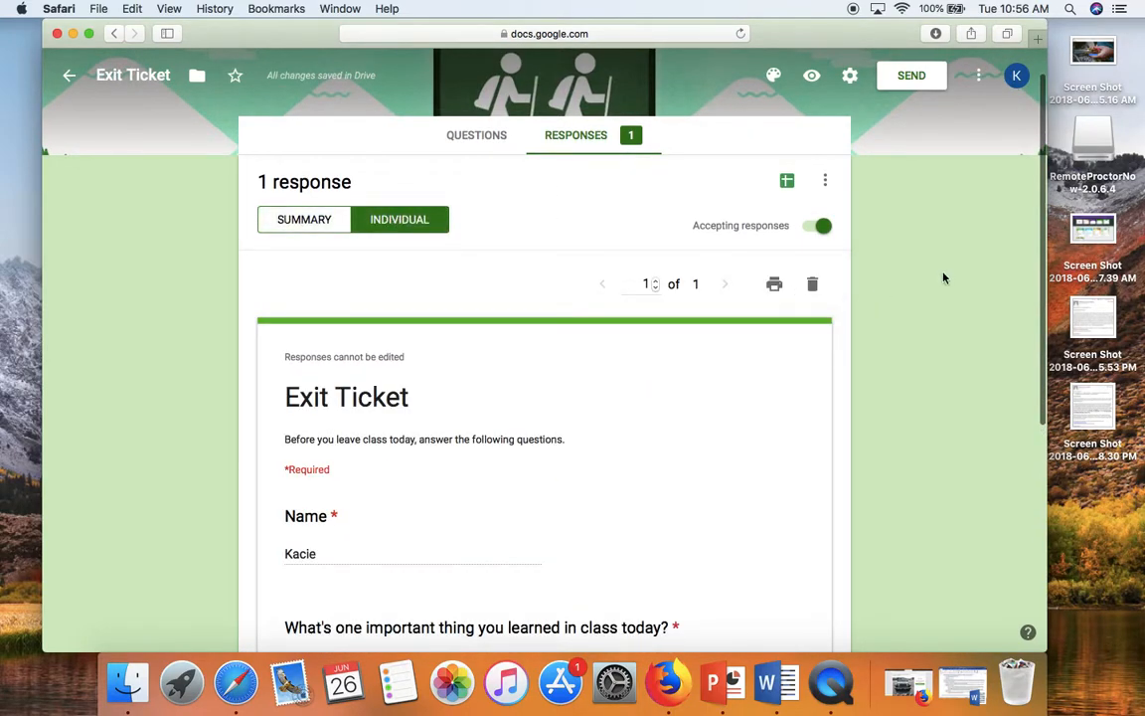
{"action": "scroll", "coordinate": [945, 279], "scroll_direction": "down", "scroll_amount": 1}
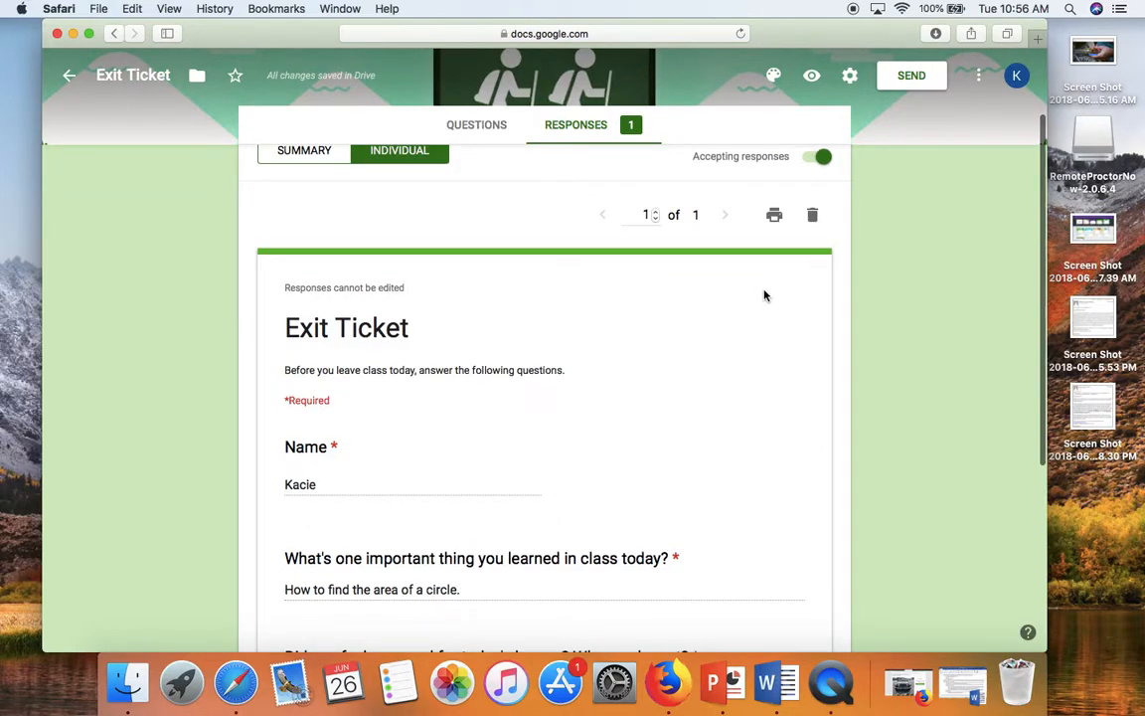
{"action": "scroll", "coordinate": [761, 319], "scroll_direction": "down", "scroll_amount": 3}
{"action": "scroll", "coordinate": [762, 319], "scroll_direction": "down", "scroll_amount": 1}
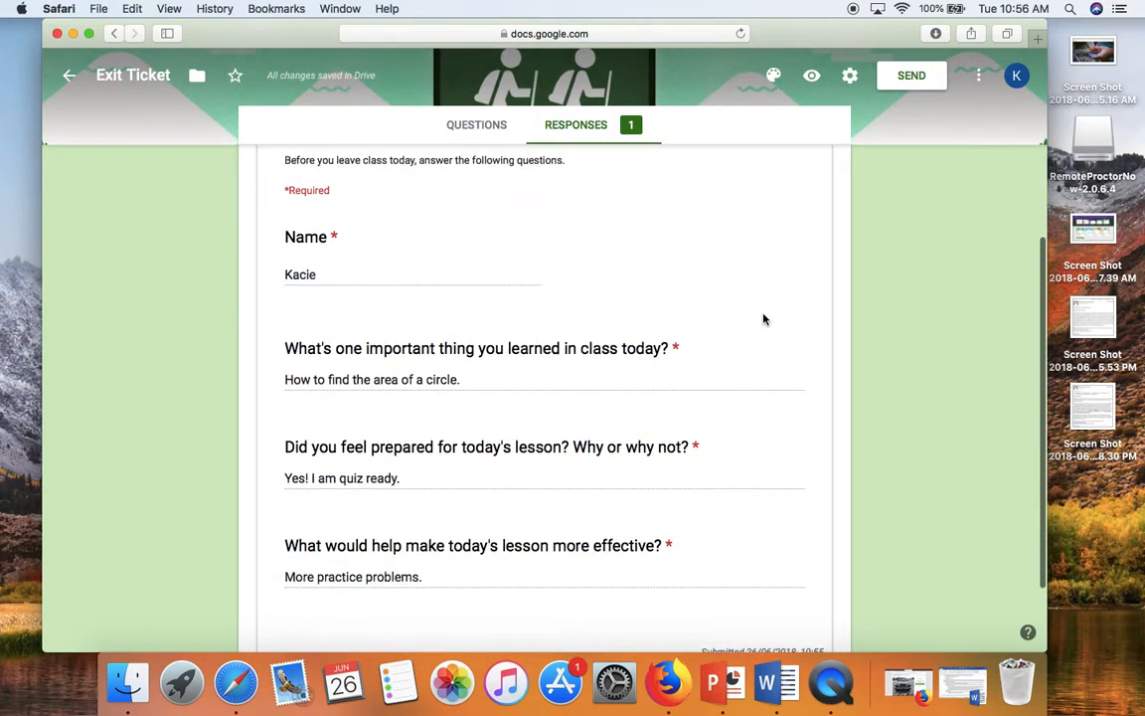
{"action": "scroll", "coordinate": [761, 319], "scroll_direction": "up", "scroll_amount": 5}
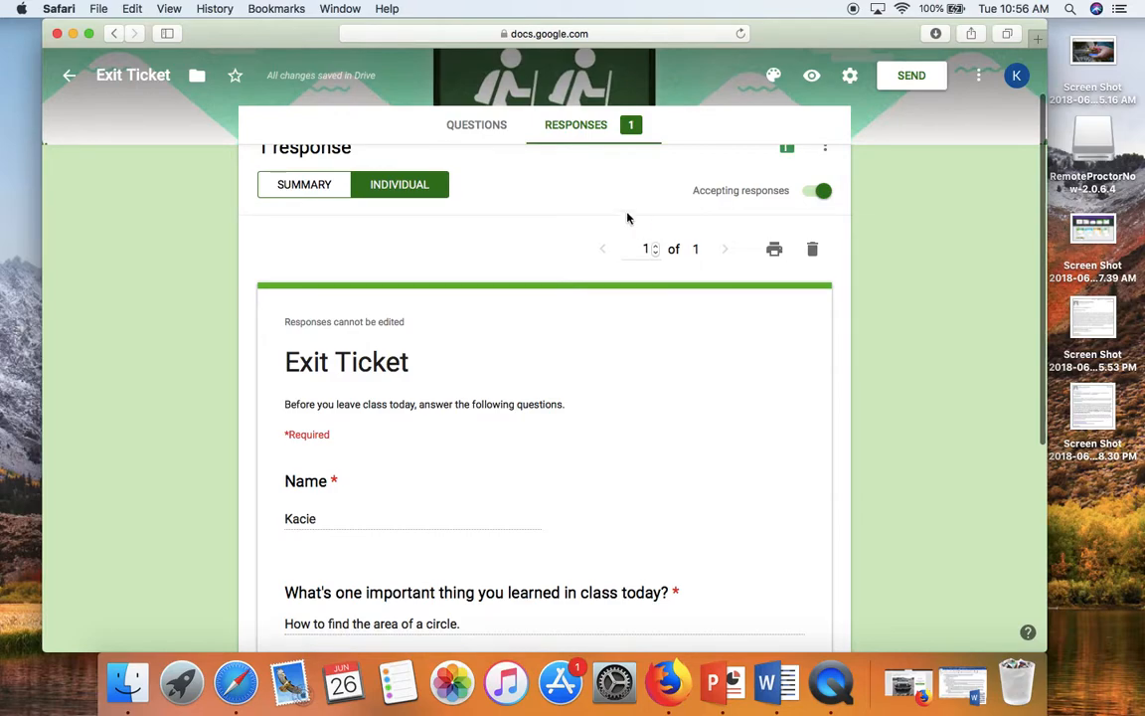
{"action": "scroll", "coordinate": [583, 221], "scroll_direction": "up", "scroll_amount": 1}
{"action": "scroll", "coordinate": [584, 221], "scroll_direction": "up", "scroll_amount": 1}
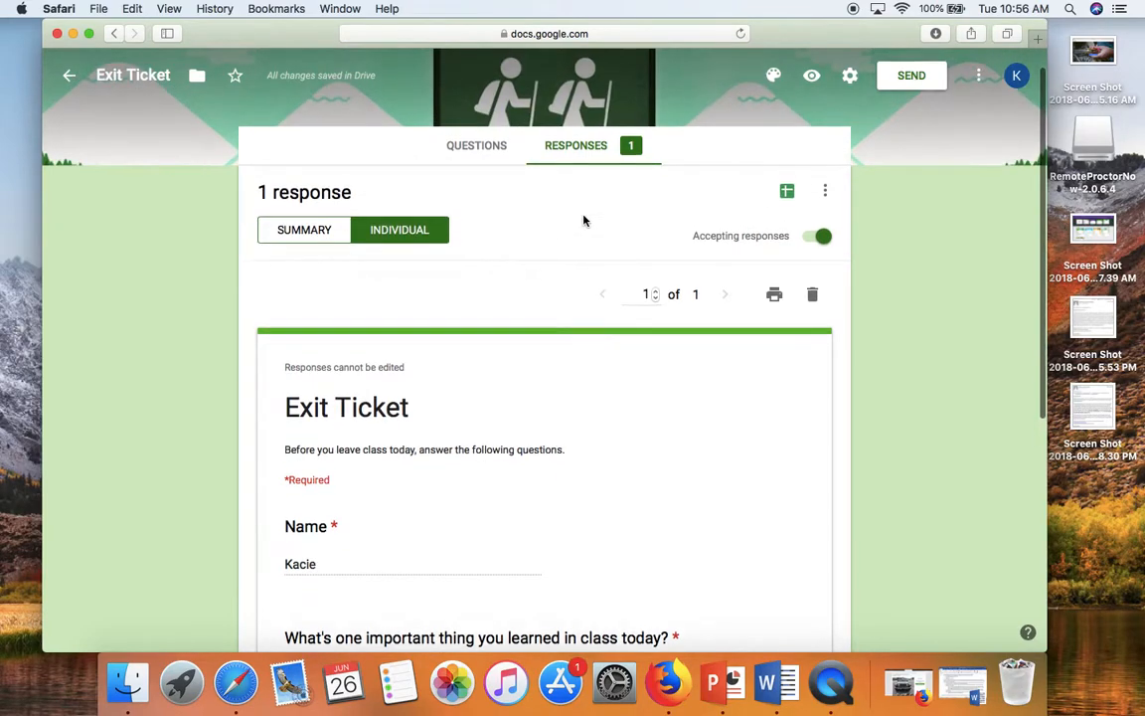
Create a new spreadsheet named Exit Ticket (Responses) for the form's responses, view it and close it.
{"action": "left_click", "coordinate": [789, 196]}
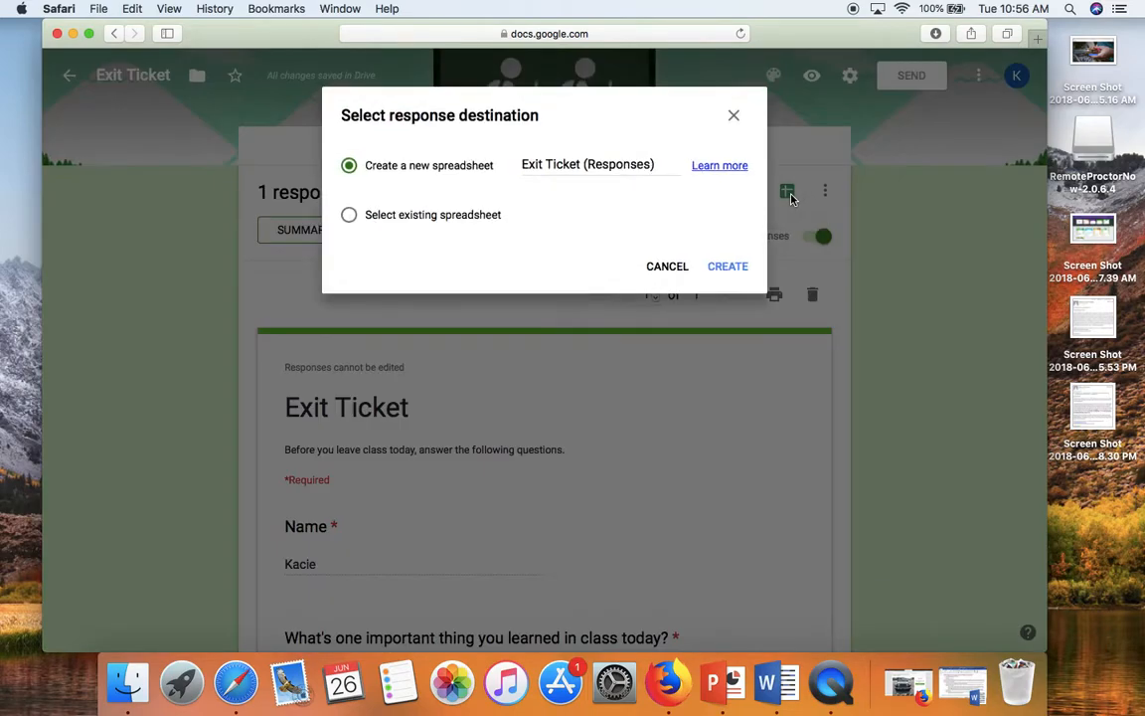
{"action": "left_click", "coordinate": [725, 267]}
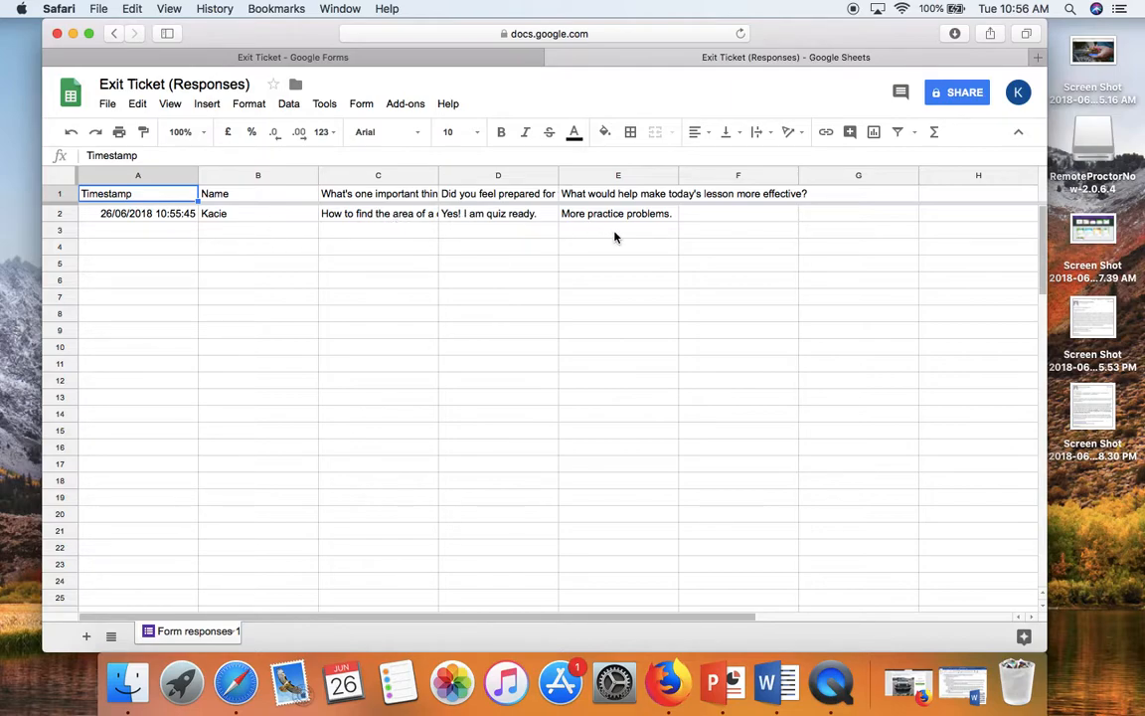
{"action": "left_click", "coordinate": [556, 59]}
Return to the list of recent forms, open the Worksheet form and look through its questions.
{"action": "left_click", "coordinate": [70, 75]}
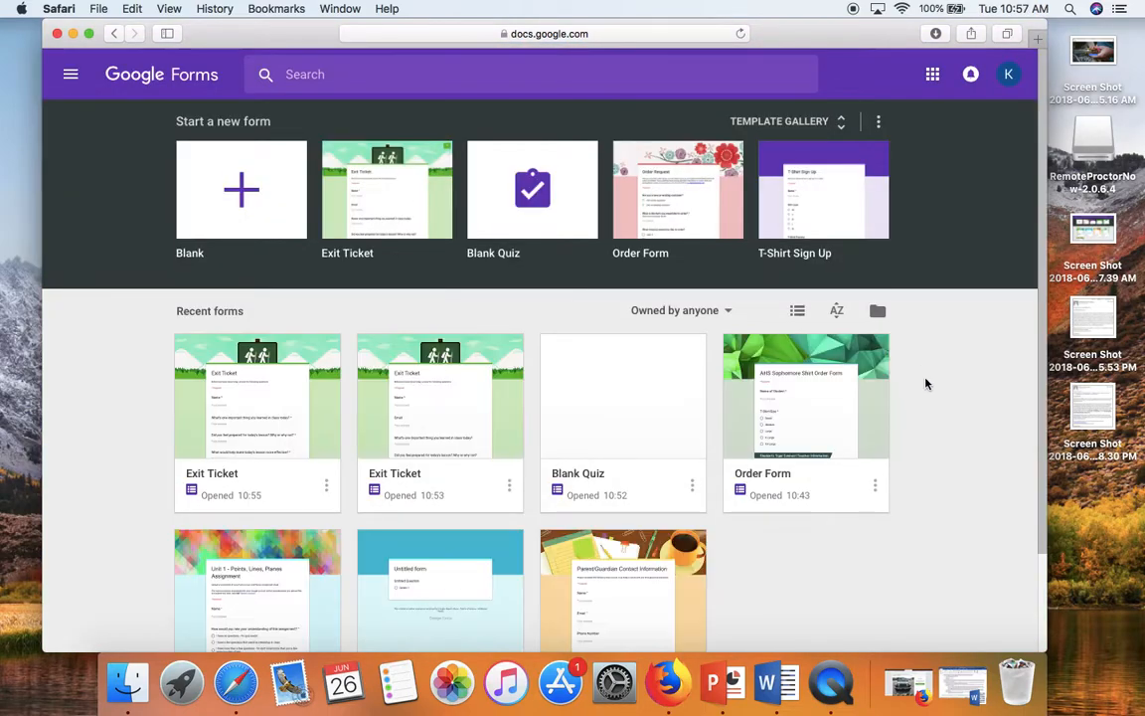
{"action": "scroll", "coordinate": [925, 383], "scroll_direction": "down", "scroll_amount": 2}
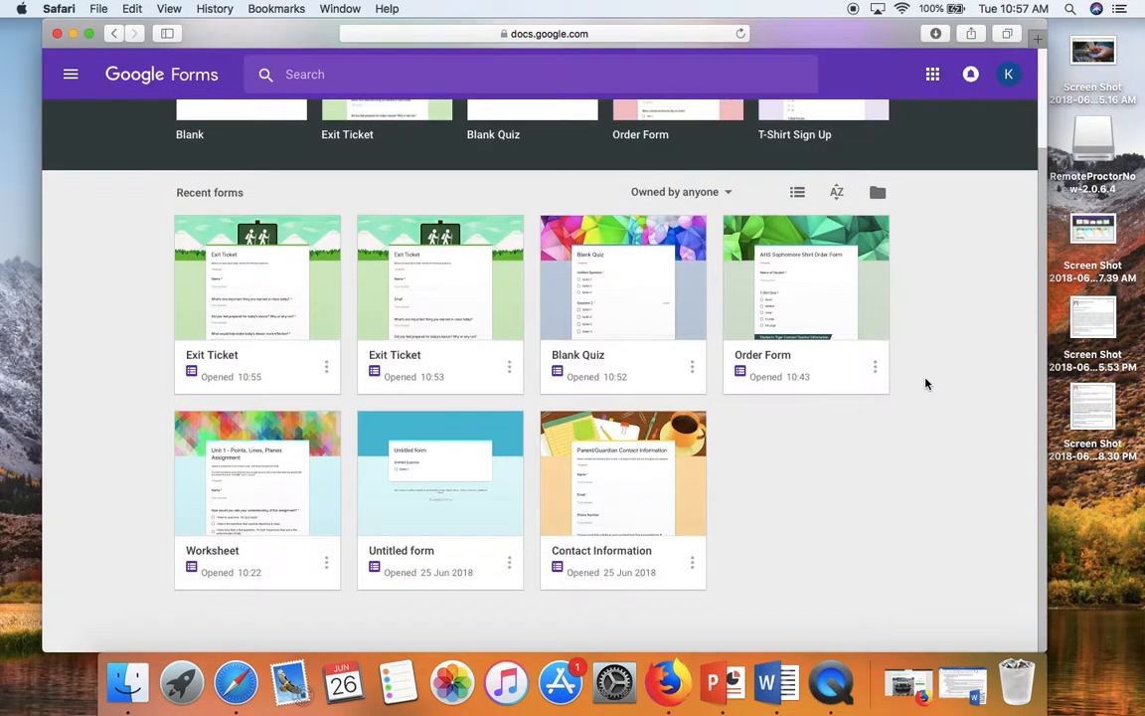
{"action": "left_click", "coordinate": [294, 455]}
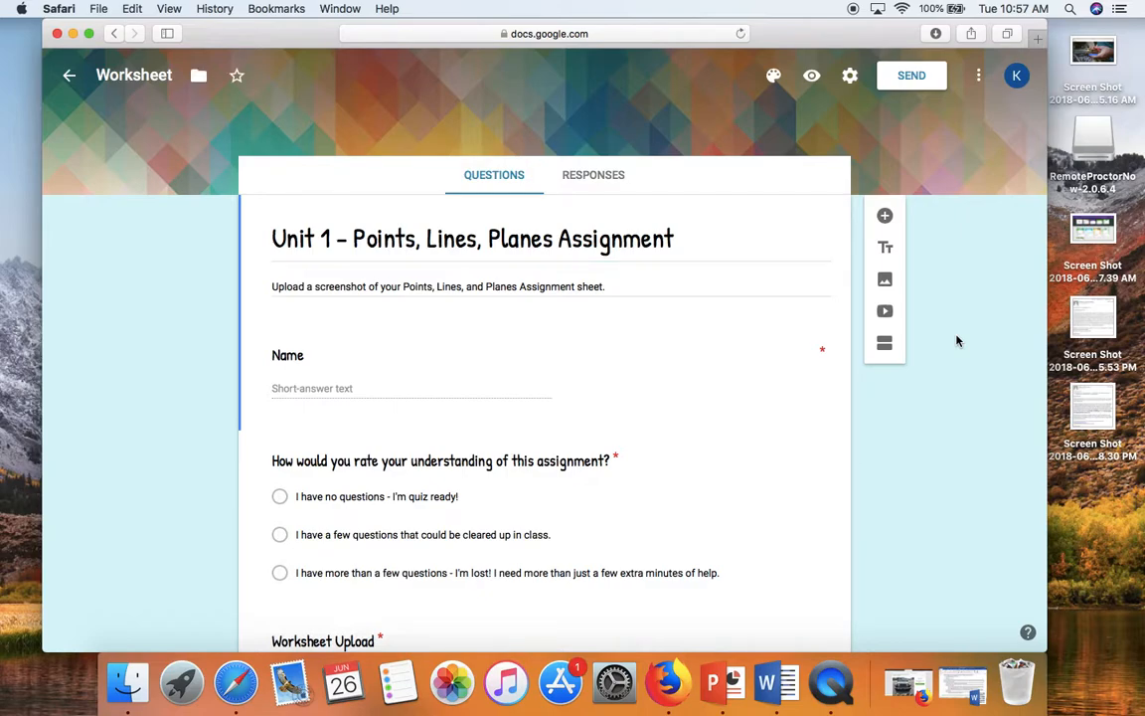
{"action": "scroll", "coordinate": [958, 341], "scroll_direction": "down", "scroll_amount": 1}
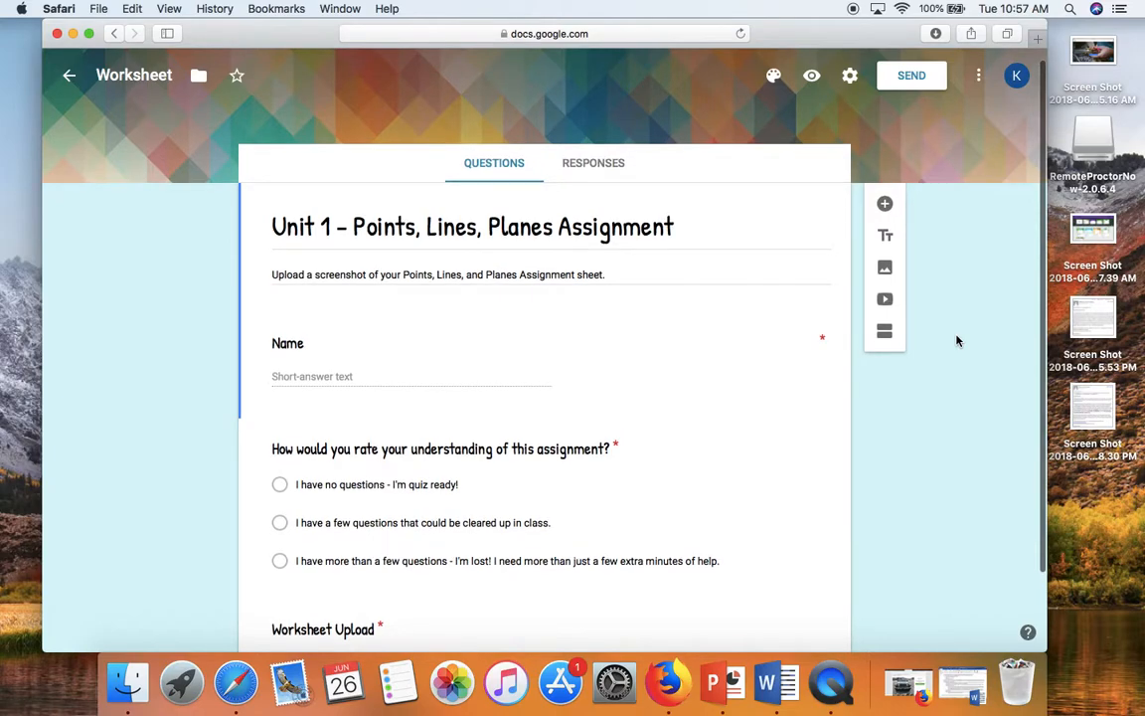
{"action": "scroll", "coordinate": [958, 341], "scroll_direction": "down", "scroll_amount": 2}
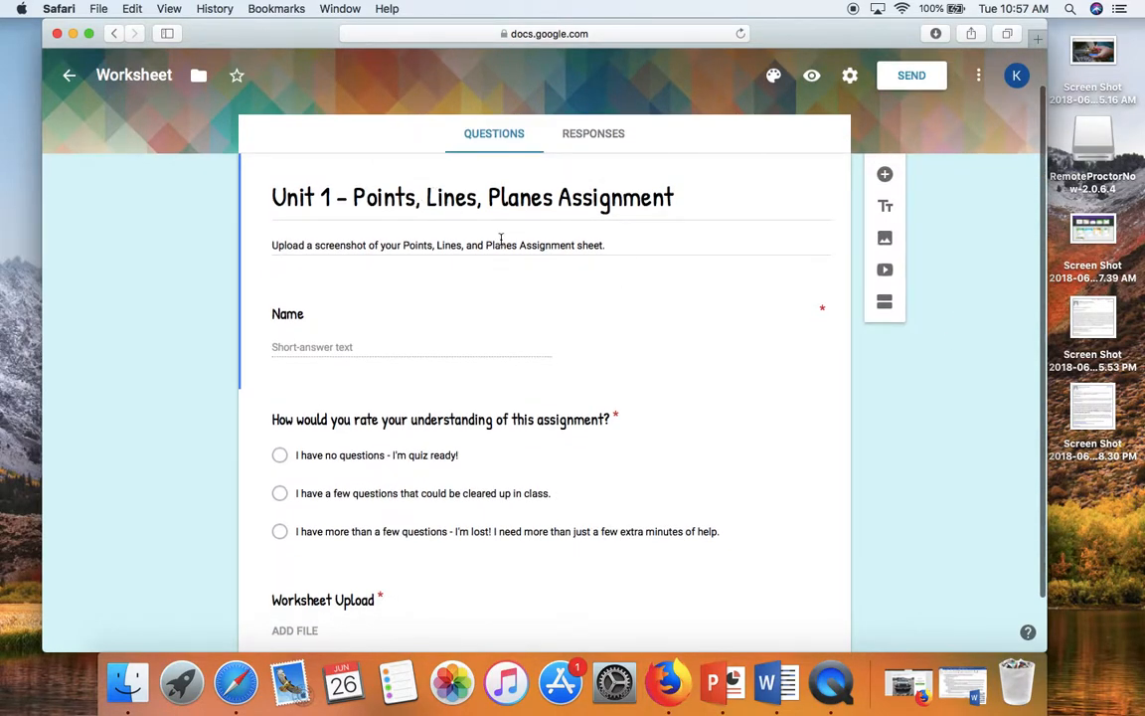
{"action": "scroll", "coordinate": [477, 229], "scroll_direction": "down", "scroll_amount": 2}
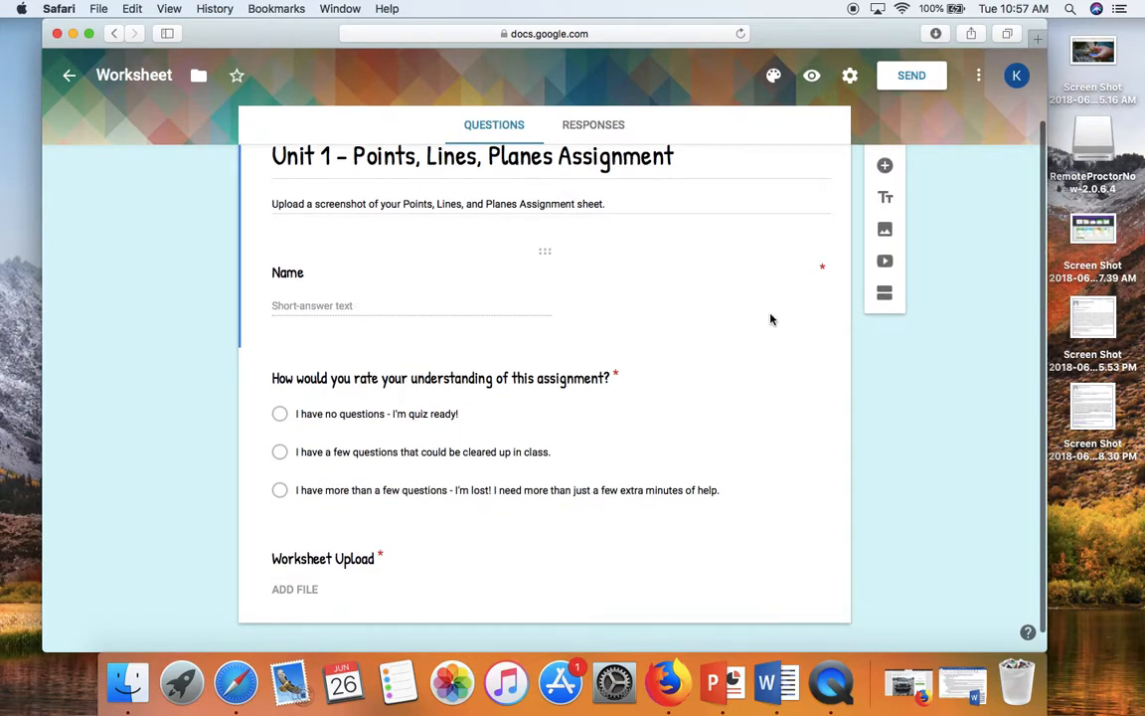
{"action": "scroll", "coordinate": [771, 319], "scroll_direction": "down", "scroll_amount": 1}
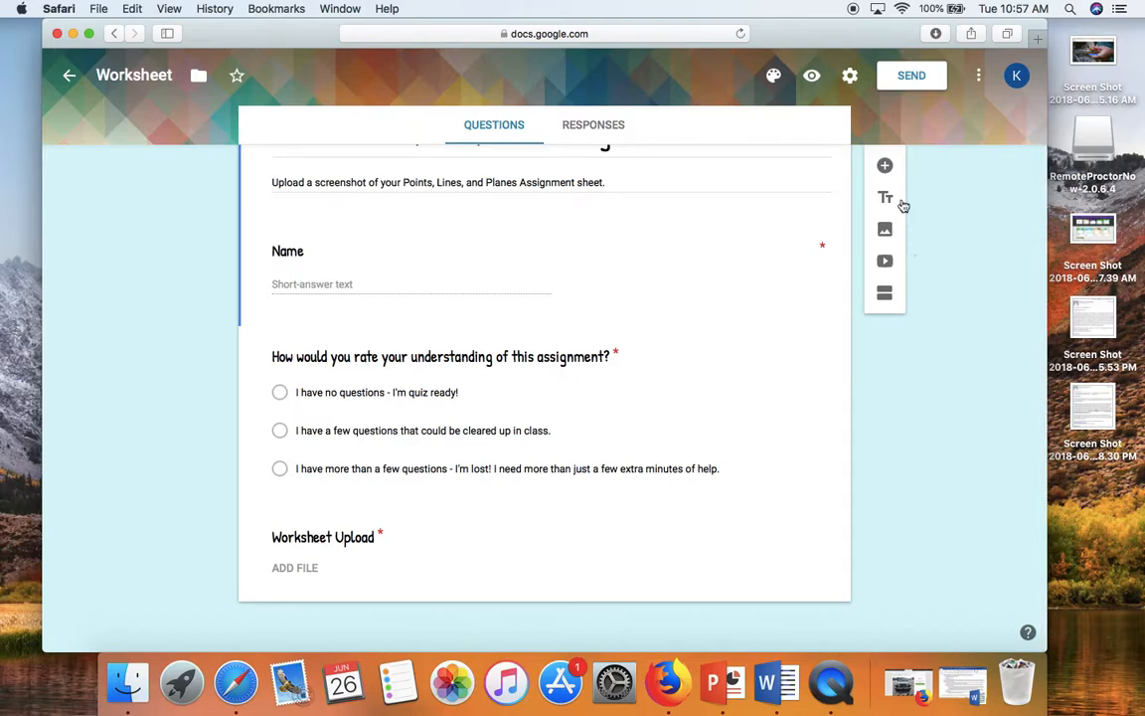
Add a blank multiple-choice question above the Name question and delete it again.
{"action": "left_click", "coordinate": [885, 167]}
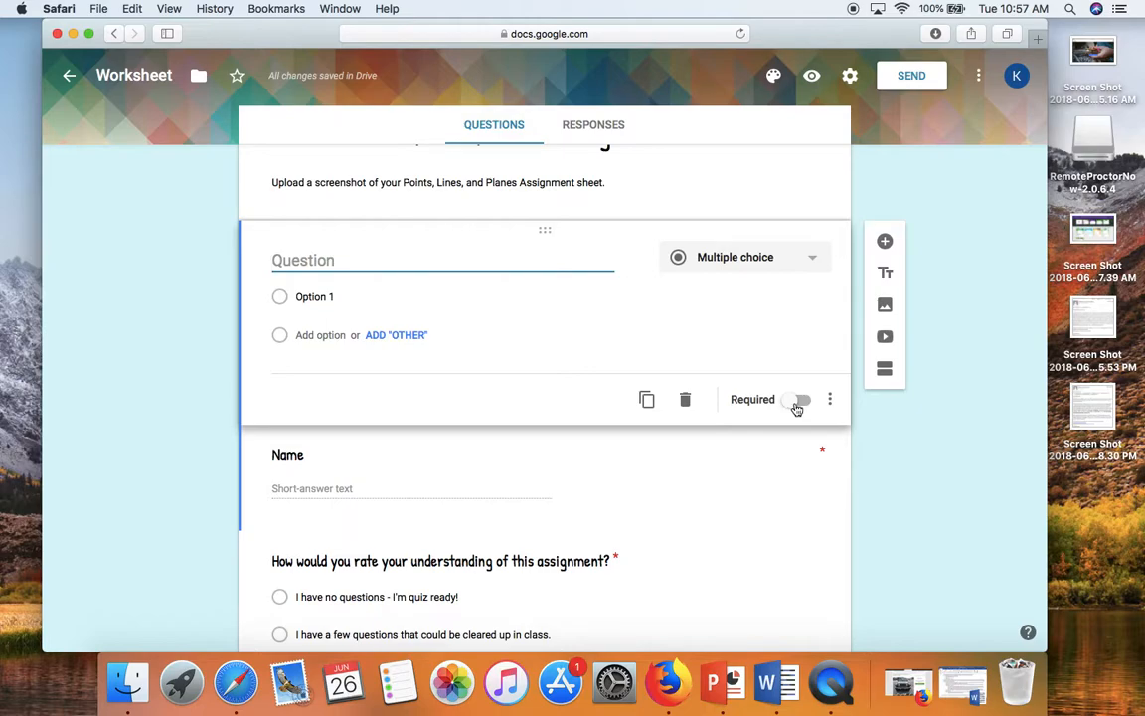
{"action": "left_click", "coordinate": [686, 398]}
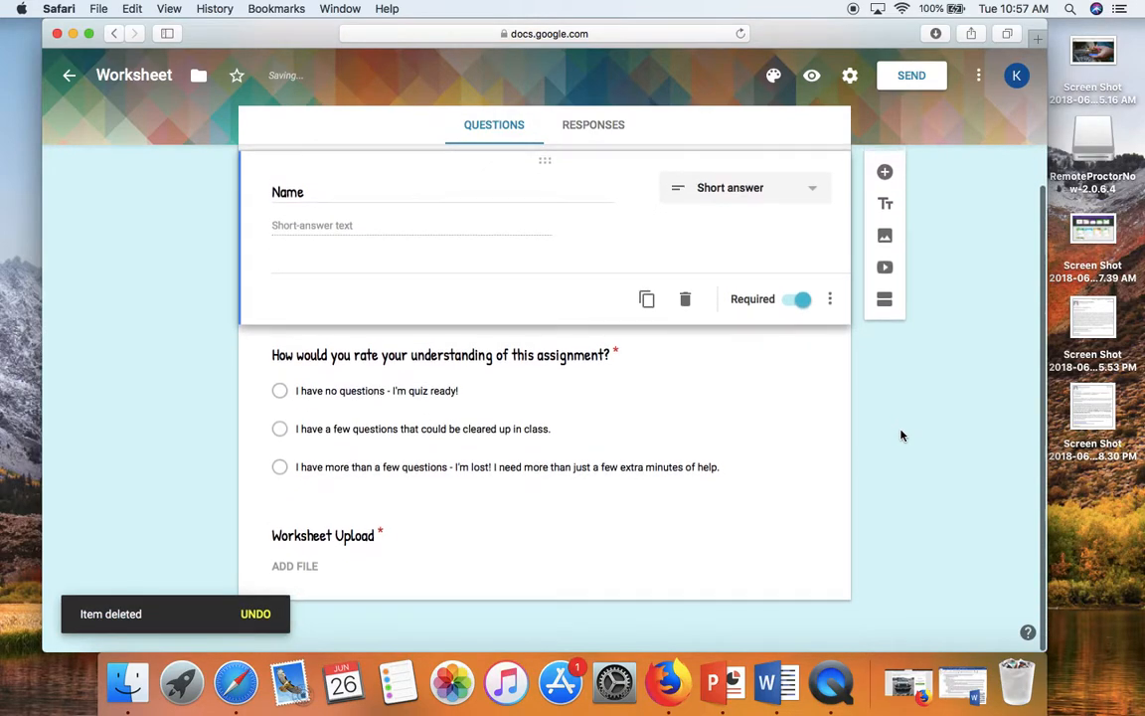
Review the Worksheet Upload question's File upload answer type, allowed file types and file limits.
{"action": "left_click", "coordinate": [640, 538]}
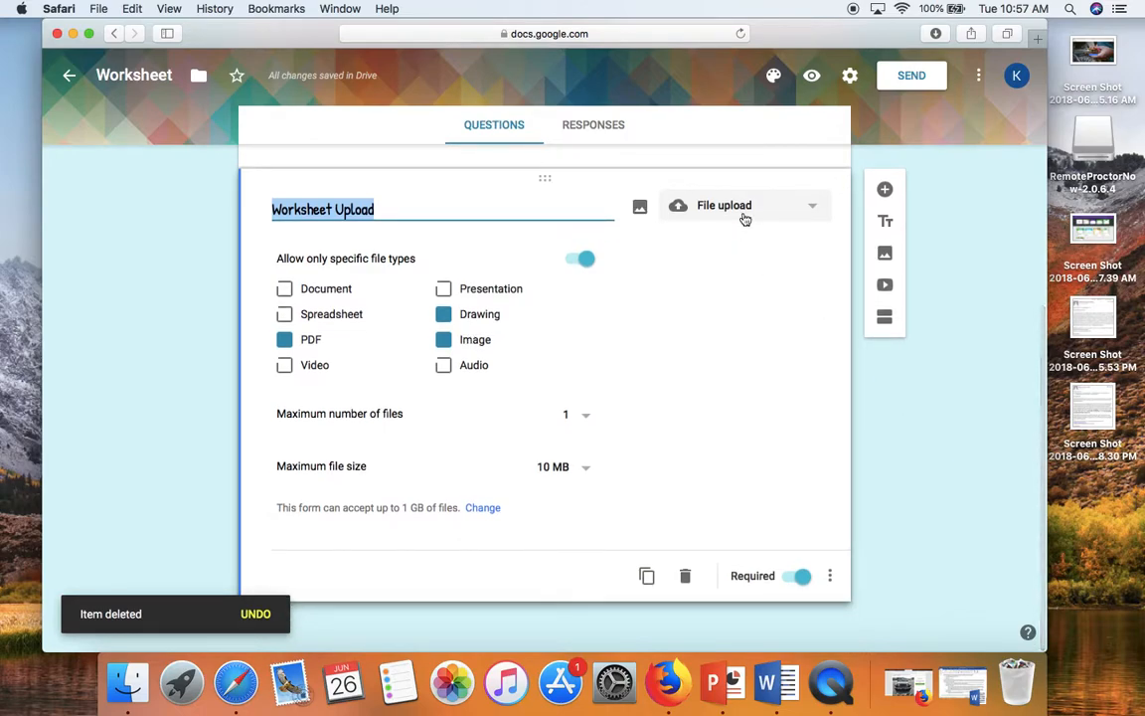
{"action": "left_click", "coordinate": [744, 218]}
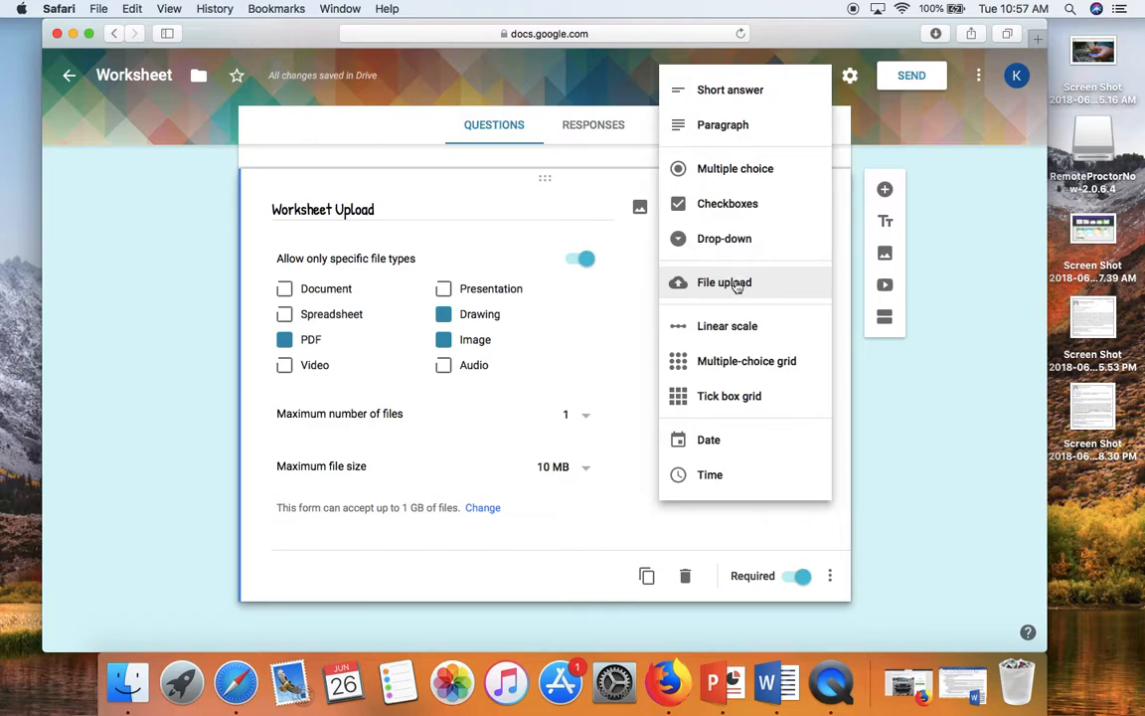
{"action": "left_click", "coordinate": [606, 303]}
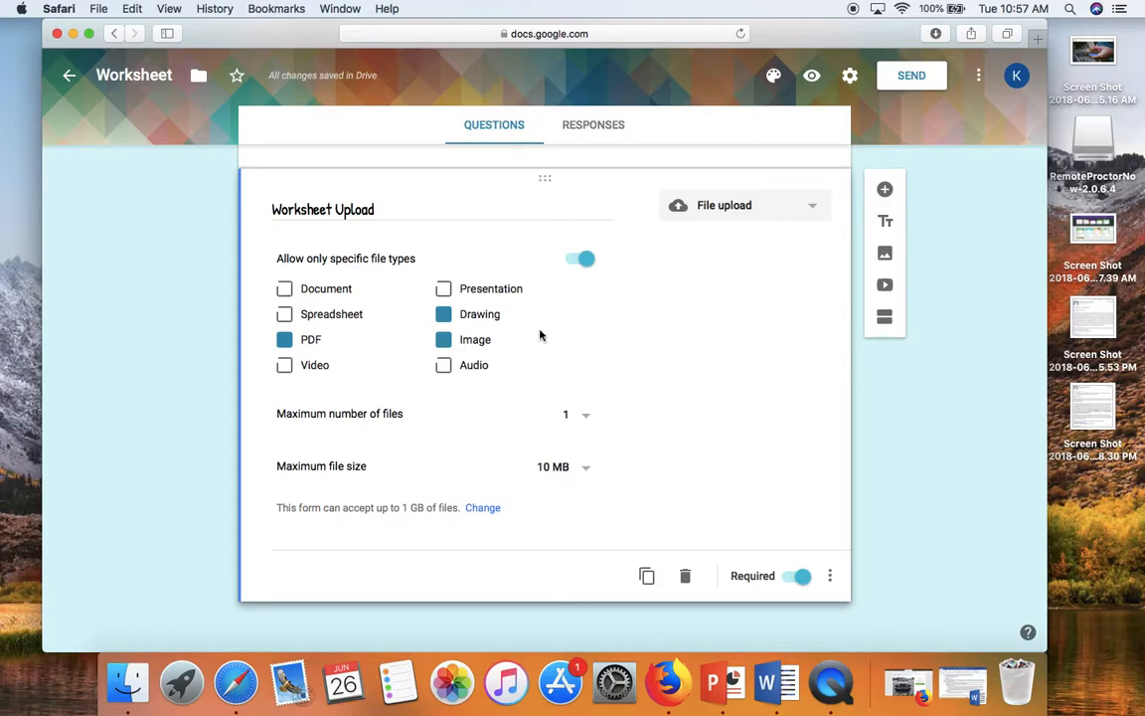
{"action": "scroll", "coordinate": [608, 348], "scroll_direction": "down", "scroll_amount": 1}
{"action": "scroll", "coordinate": [922, 489], "scroll_direction": "up", "scroll_amount": 5}
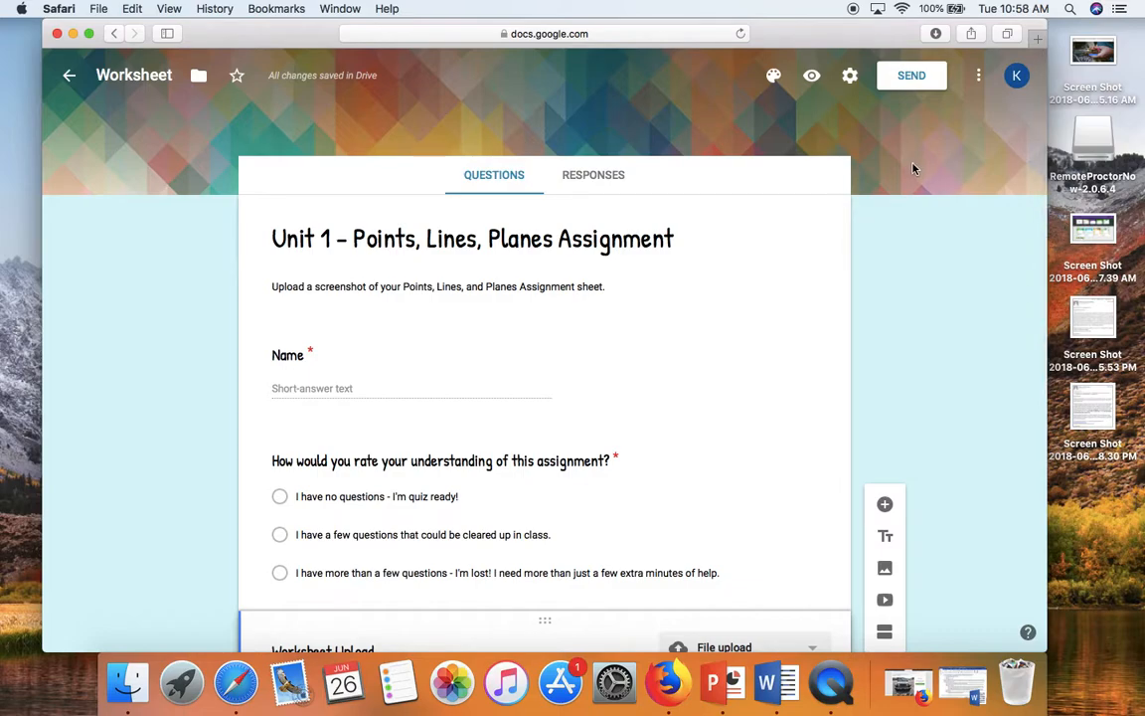
Check the Worksheet form's theme options, close them and preview the form as respondents see it.
{"action": "left_click", "coordinate": [774, 76]}
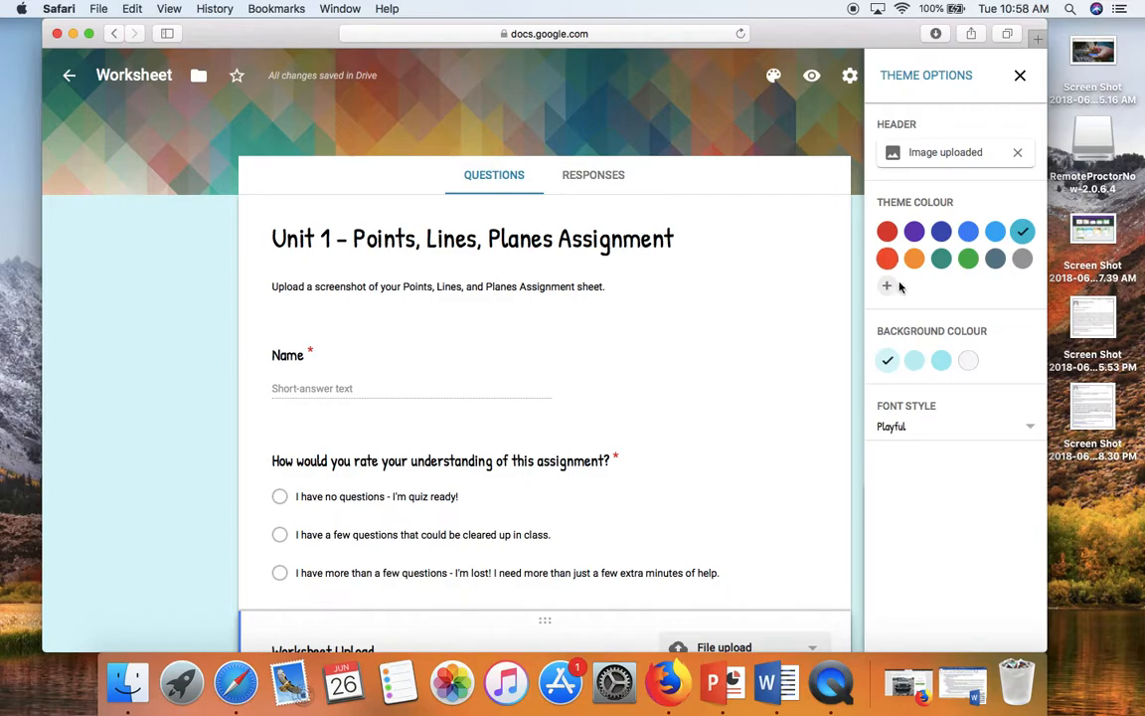
{"action": "left_click", "coordinate": [1017, 75]}
{"action": "left_click", "coordinate": [812, 78]}
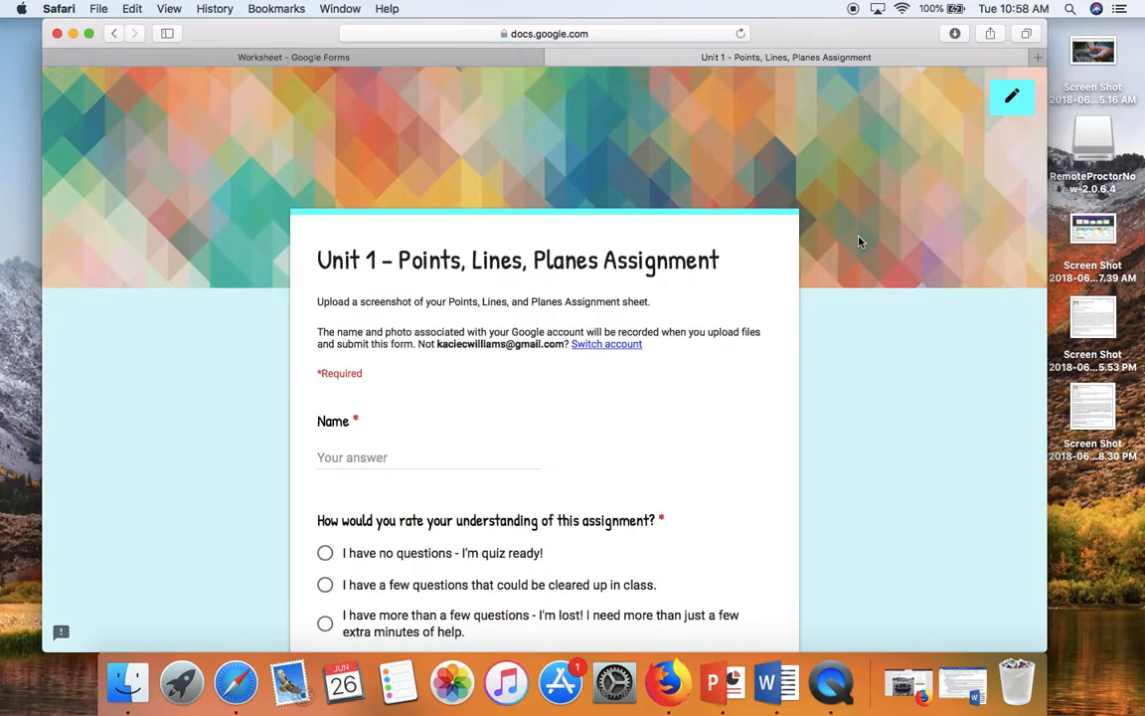
{"action": "scroll", "coordinate": [861, 241], "scroll_direction": "down", "scroll_amount": 2}
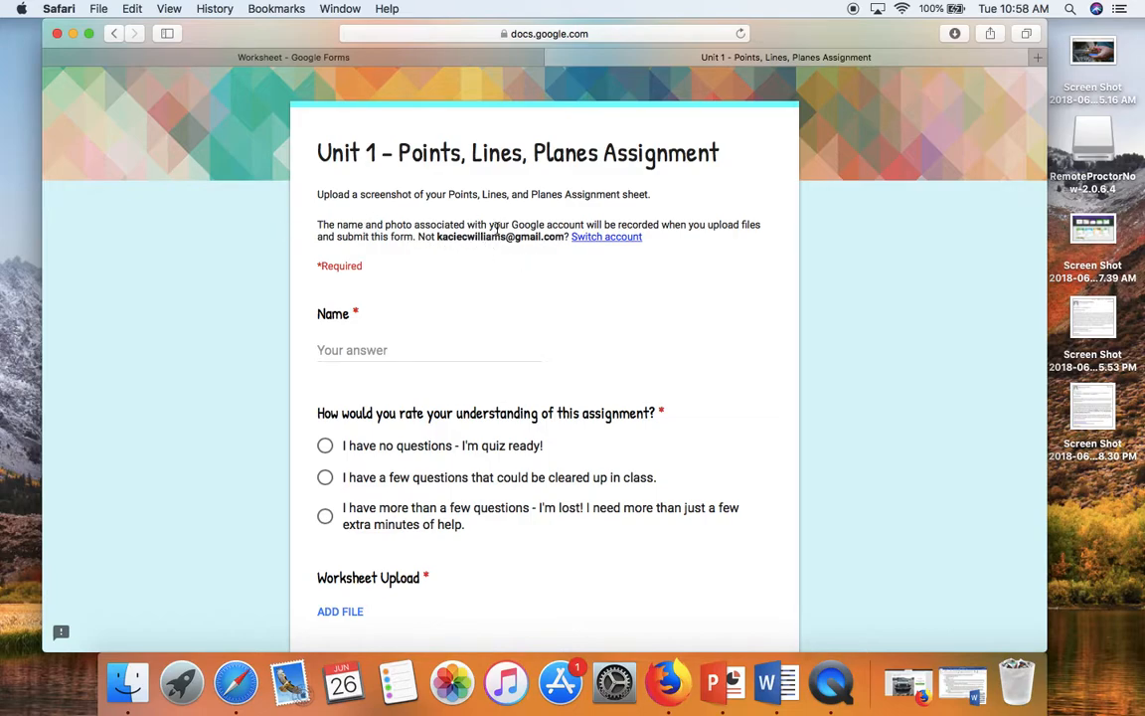
{"action": "scroll", "coordinate": [587, 276], "scroll_direction": "down", "scroll_amount": 2}
Enter the student's first name and rate the assignment understanding as "I have no questions - I'm quiz ready!".
{"action": "left_click", "coordinate": [375, 282]}
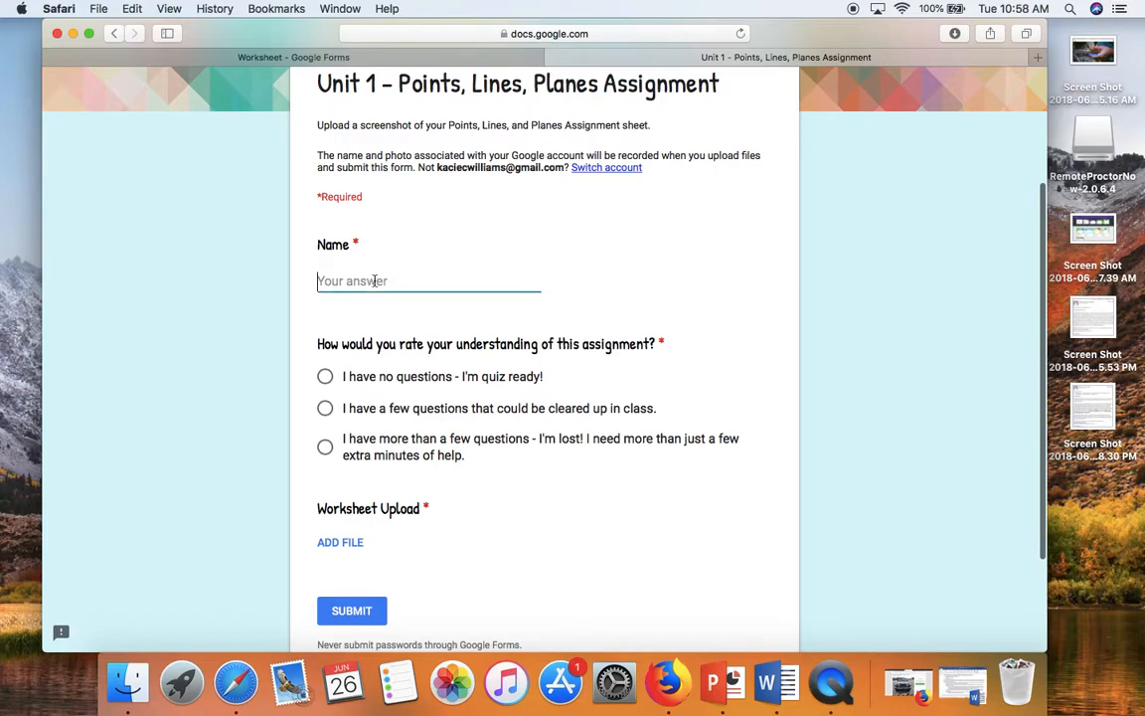
{"action": "type", "text": "Kacie"}
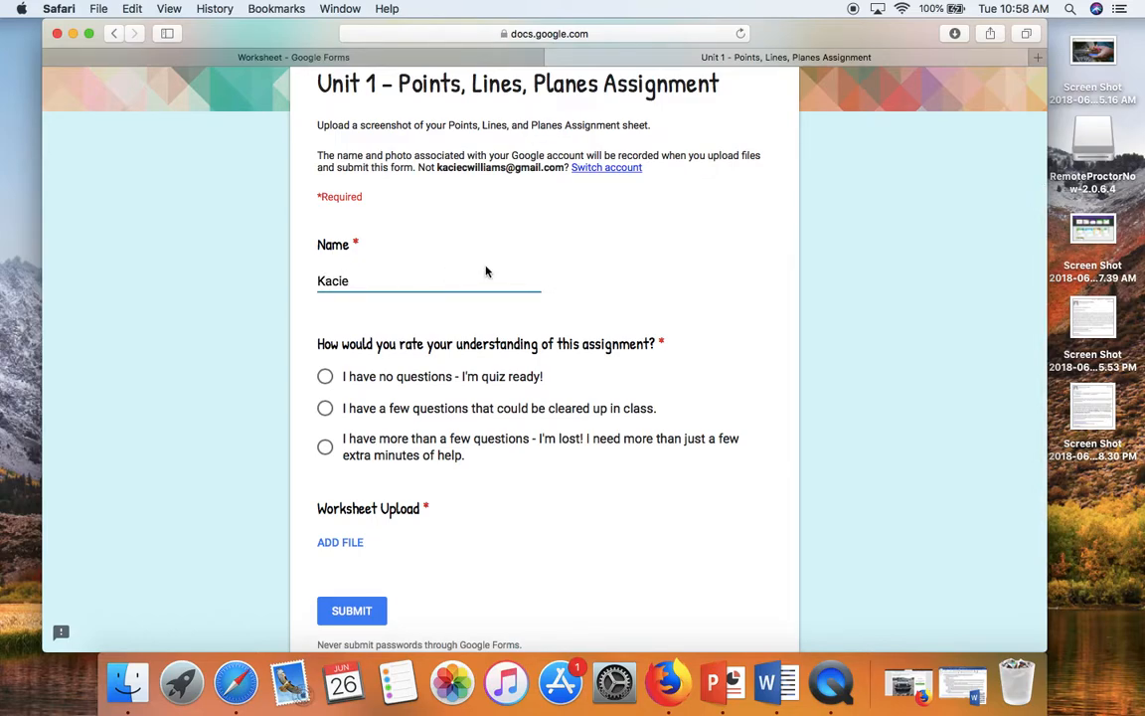
{"action": "scroll", "coordinate": [480, 271], "scroll_direction": "down", "scroll_amount": 1}
{"action": "left_click", "coordinate": [350, 335]}
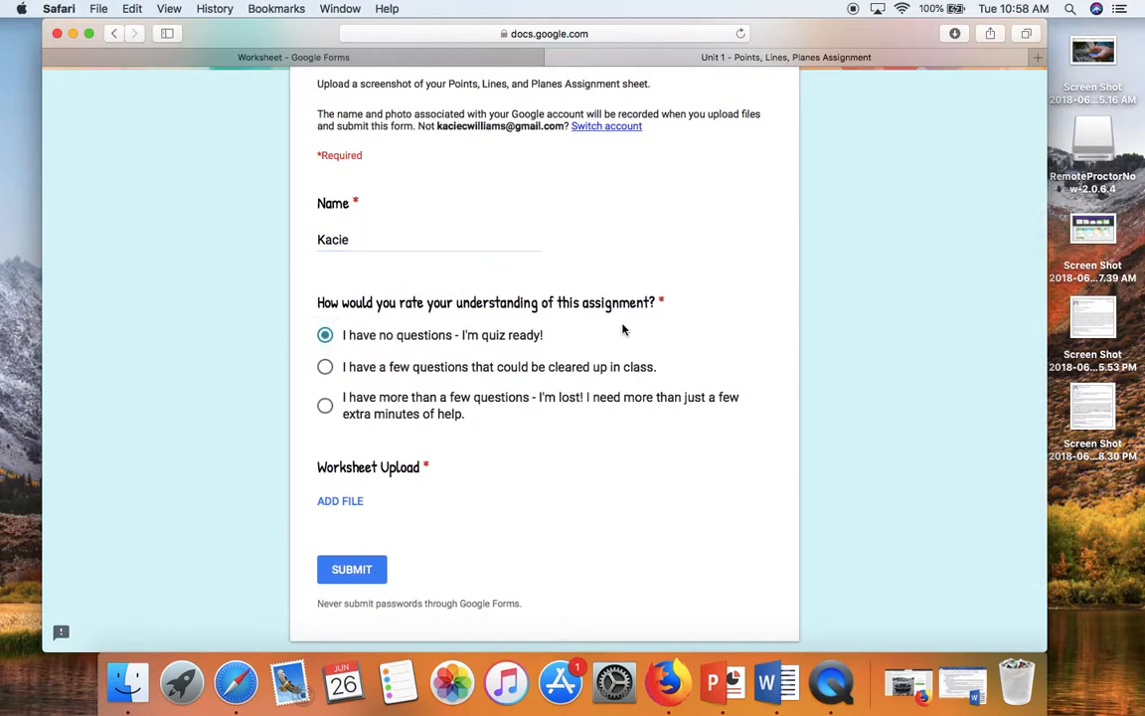
Upload PC U2 Review for Unit 2 Test.pdf from the computer as the Worksheet Upload answer and submit the form.
{"action": "scroll", "coordinate": [623, 329], "scroll_direction": "down", "scroll_amount": 2}
{"action": "left_click", "coordinate": [320, 423]}
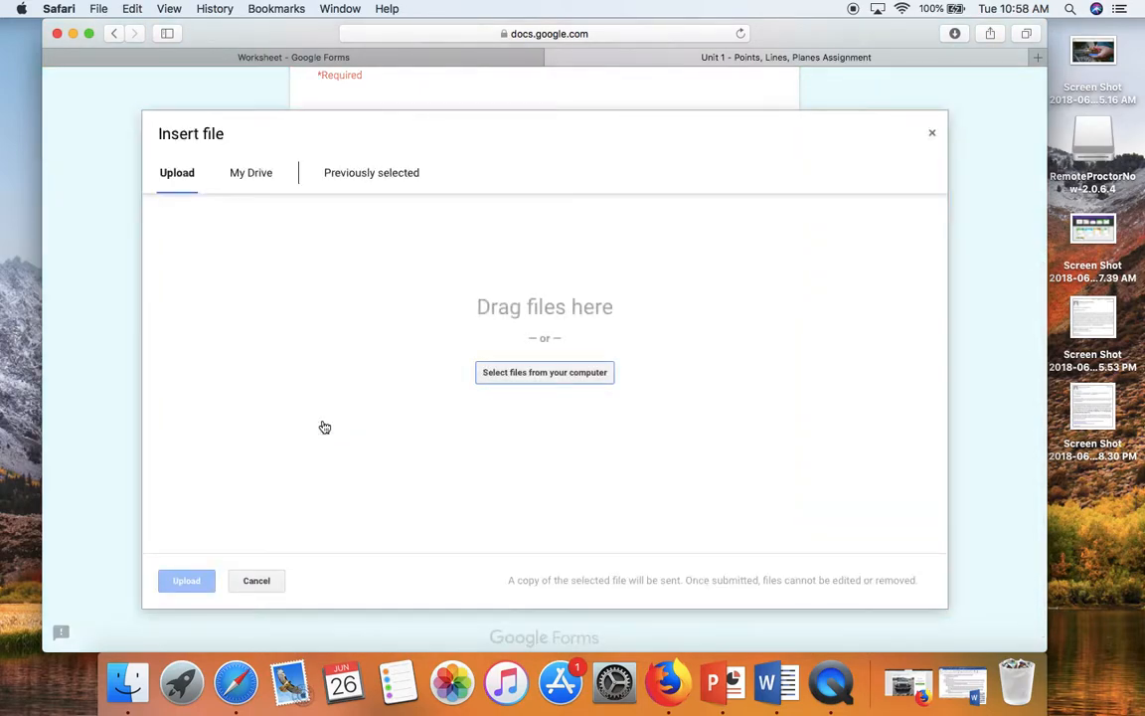
{"action": "left_click", "coordinate": [519, 376]}
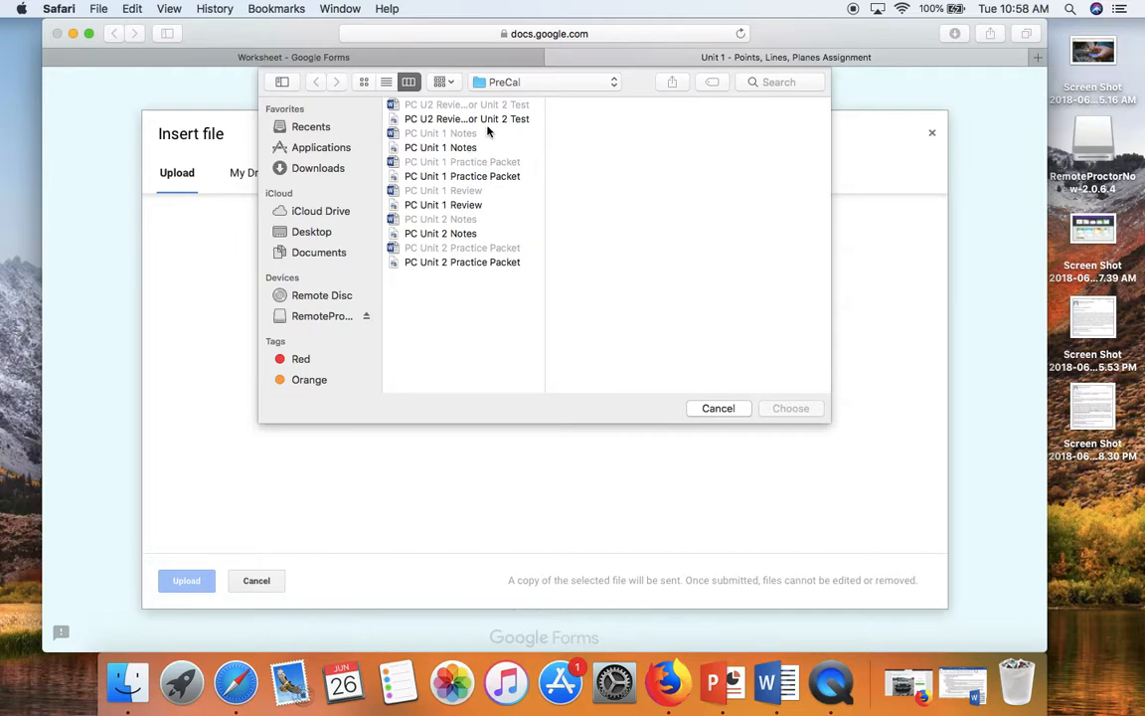
{"action": "left_click", "coordinate": [455, 117]}
{"action": "left_click", "coordinate": [792, 409]}
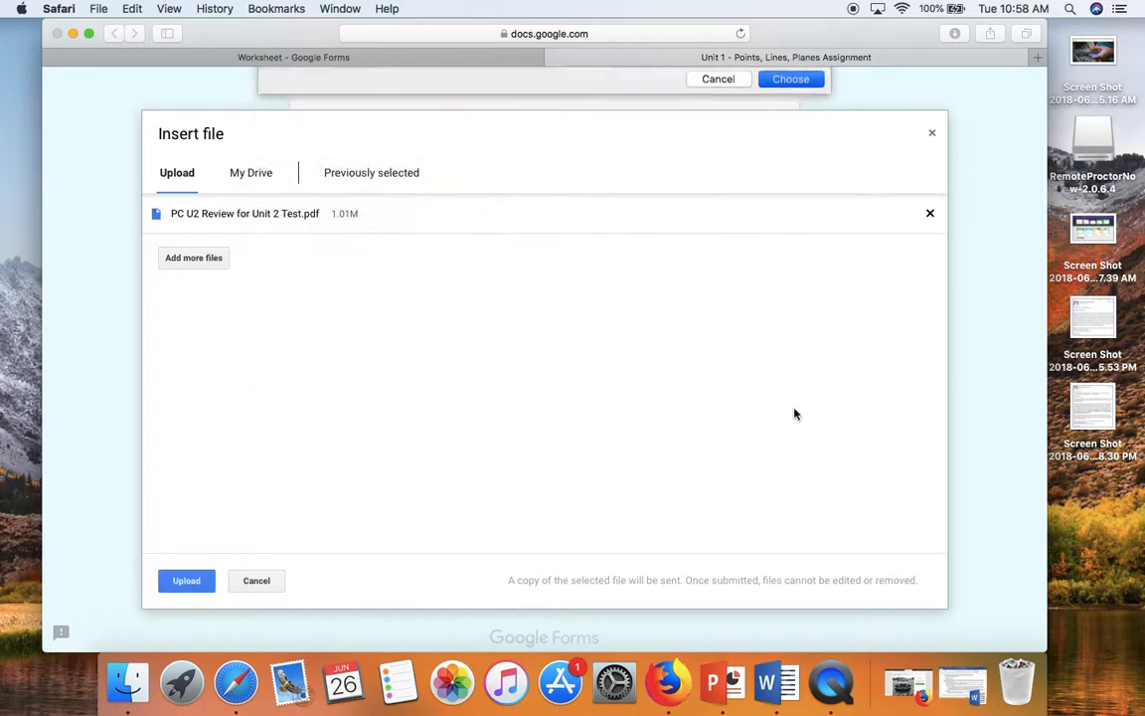
{"action": "left_click", "coordinate": [193, 584]}
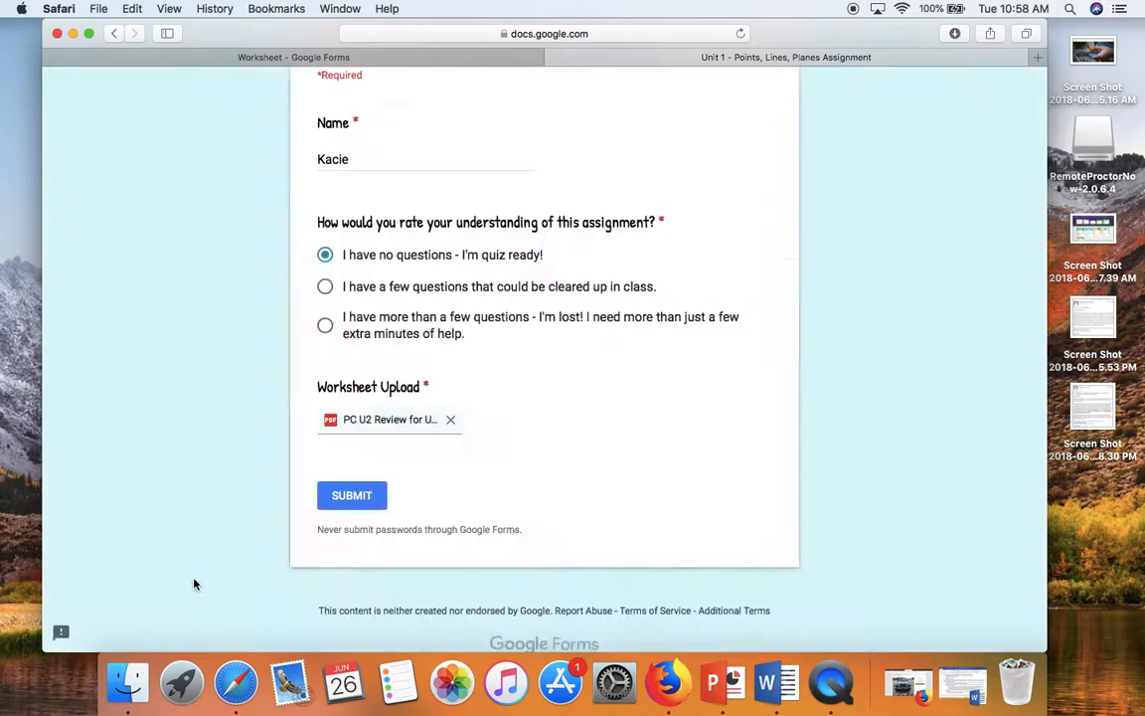
{"action": "left_click", "coordinate": [338, 507]}
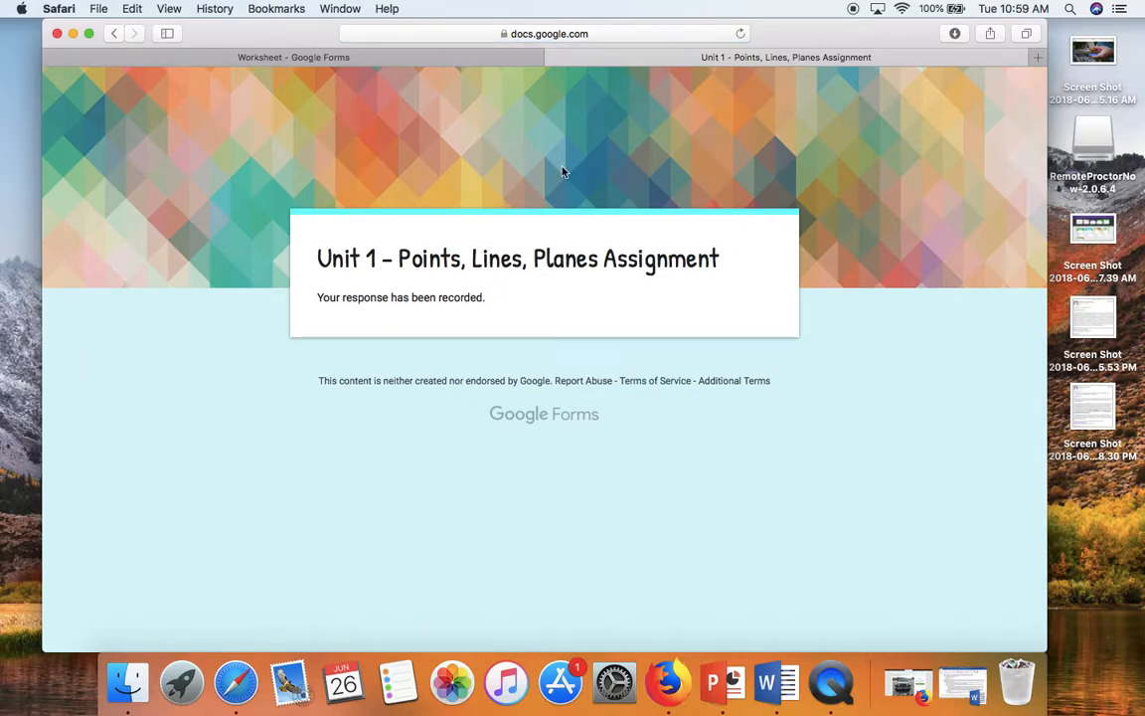
Close the submitted form page and look through the summary of the Worksheet form's responses.
{"action": "left_click", "coordinate": [554, 57]}
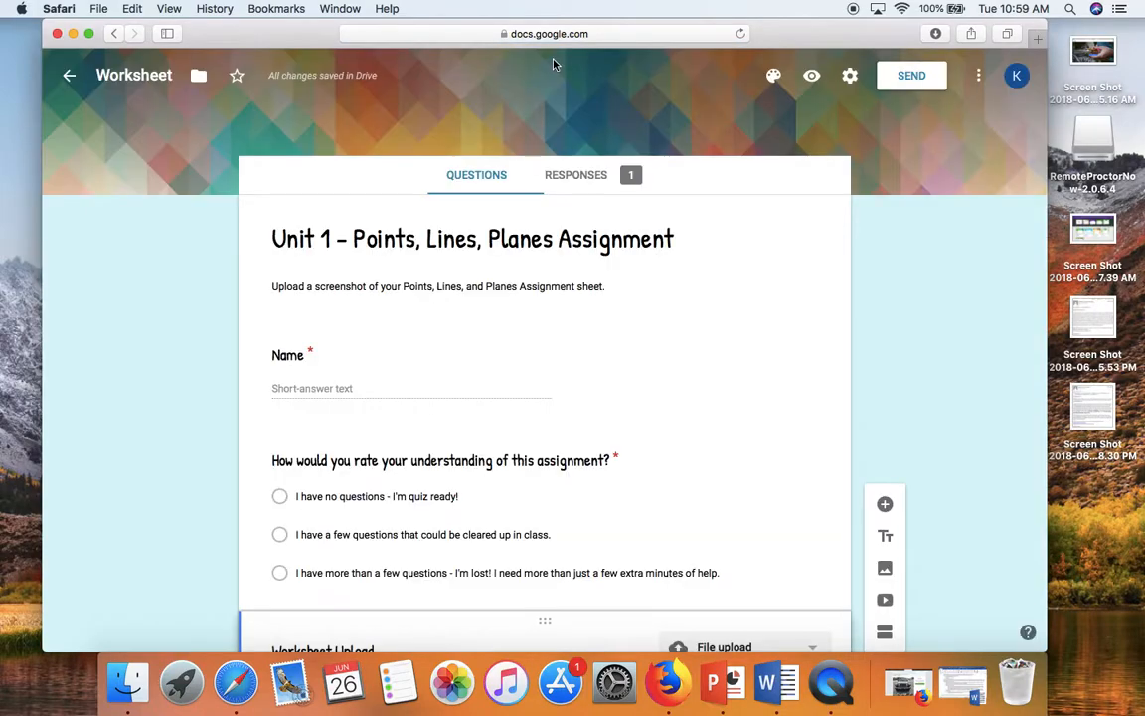
{"action": "left_click", "coordinate": [584, 176]}
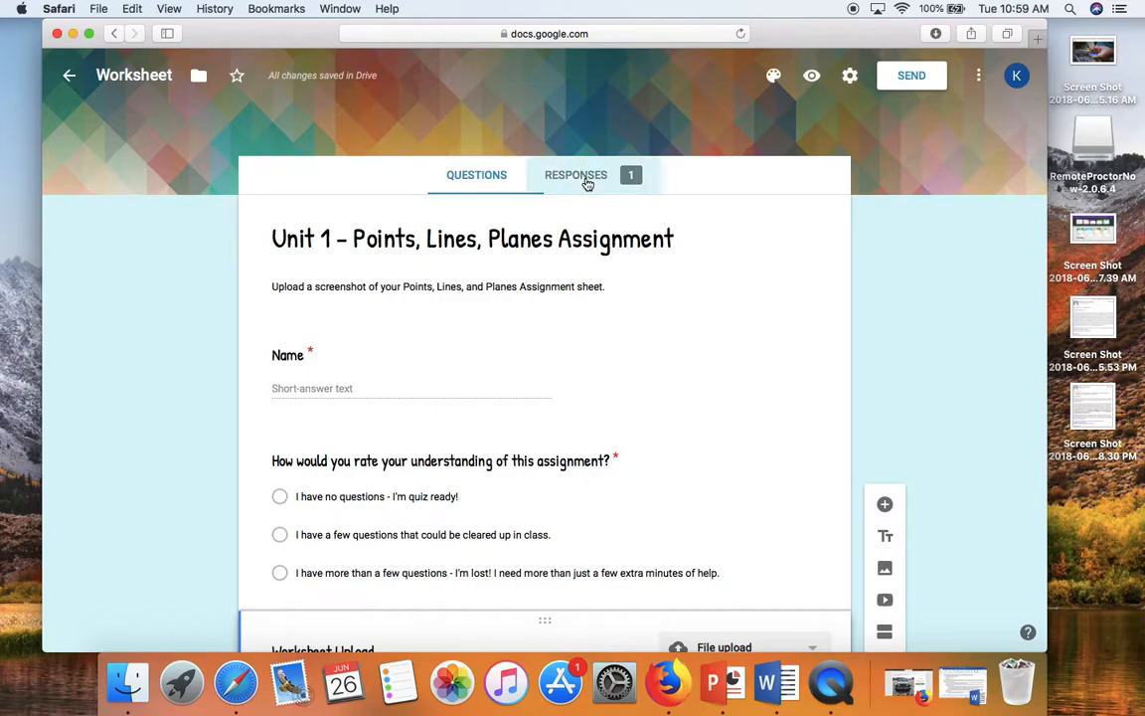
{"action": "scroll", "coordinate": [932, 231], "scroll_direction": "down", "scroll_amount": 2}
{"action": "scroll", "coordinate": [932, 231], "scroll_direction": "down", "scroll_amount": 2}
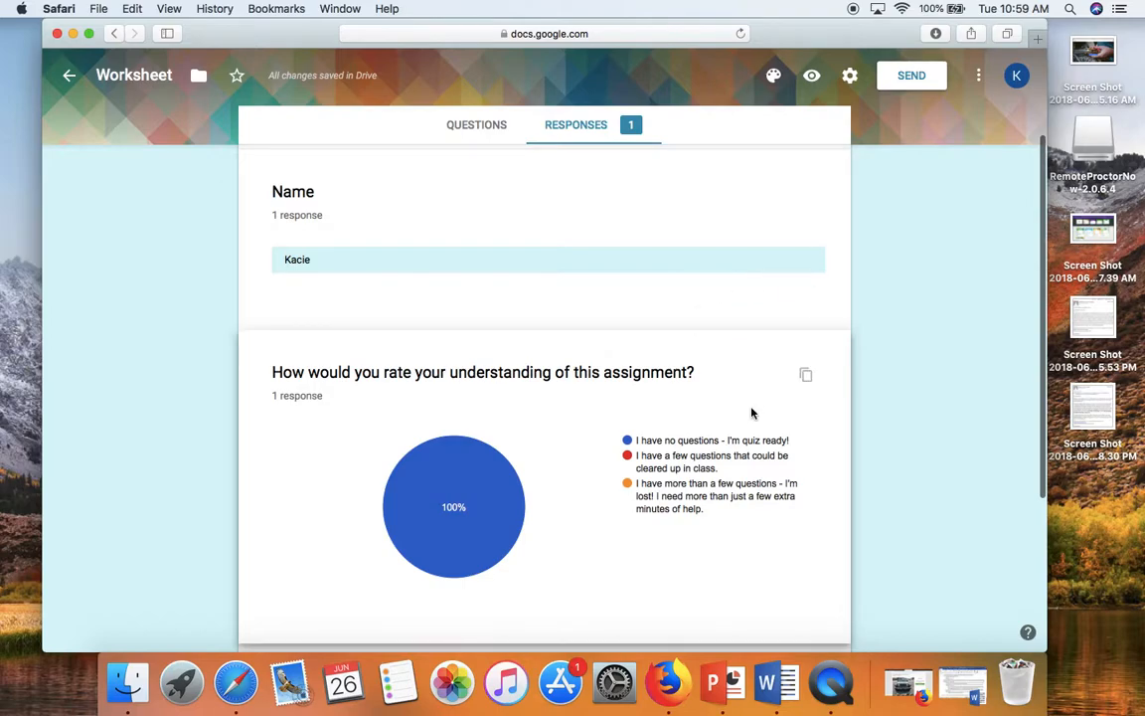
{"action": "scroll", "coordinate": [904, 369], "scroll_direction": "down", "scroll_amount": 4}
{"action": "scroll", "coordinate": [906, 370], "scroll_direction": "up", "scroll_amount": 5}
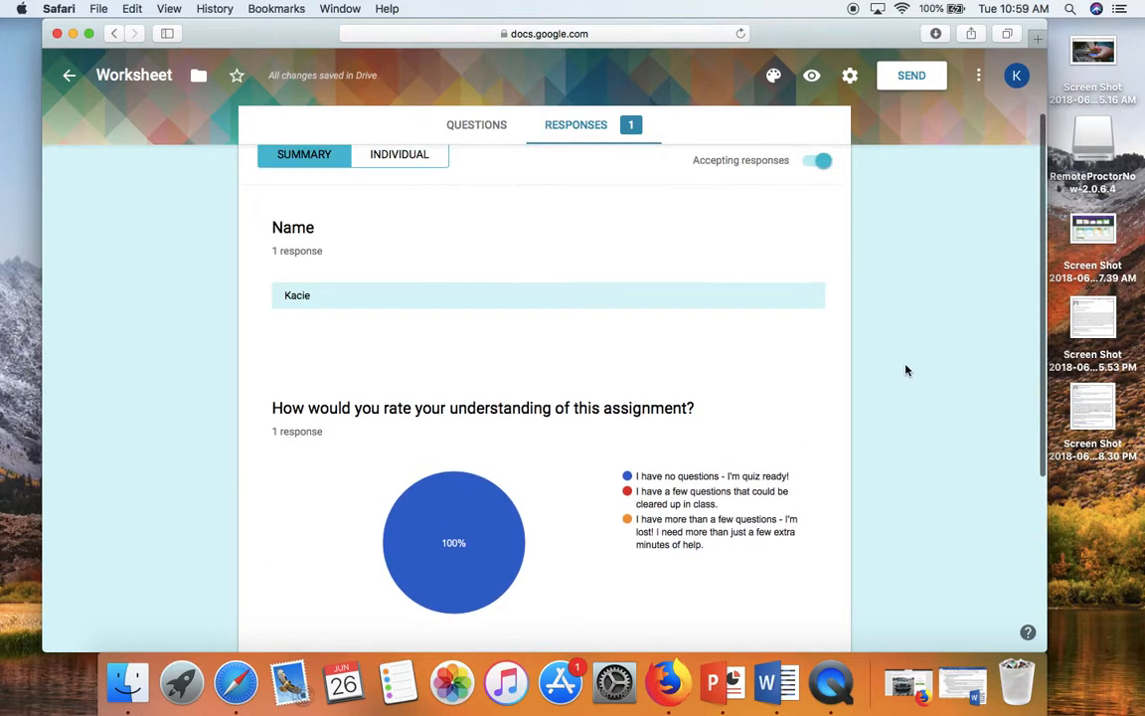
Examine the individual Worksheet response, including its answers and uploaded file.
{"action": "left_click", "coordinate": [409, 161]}
{"action": "scroll", "coordinate": [905, 326], "scroll_direction": "down", "scroll_amount": 7}
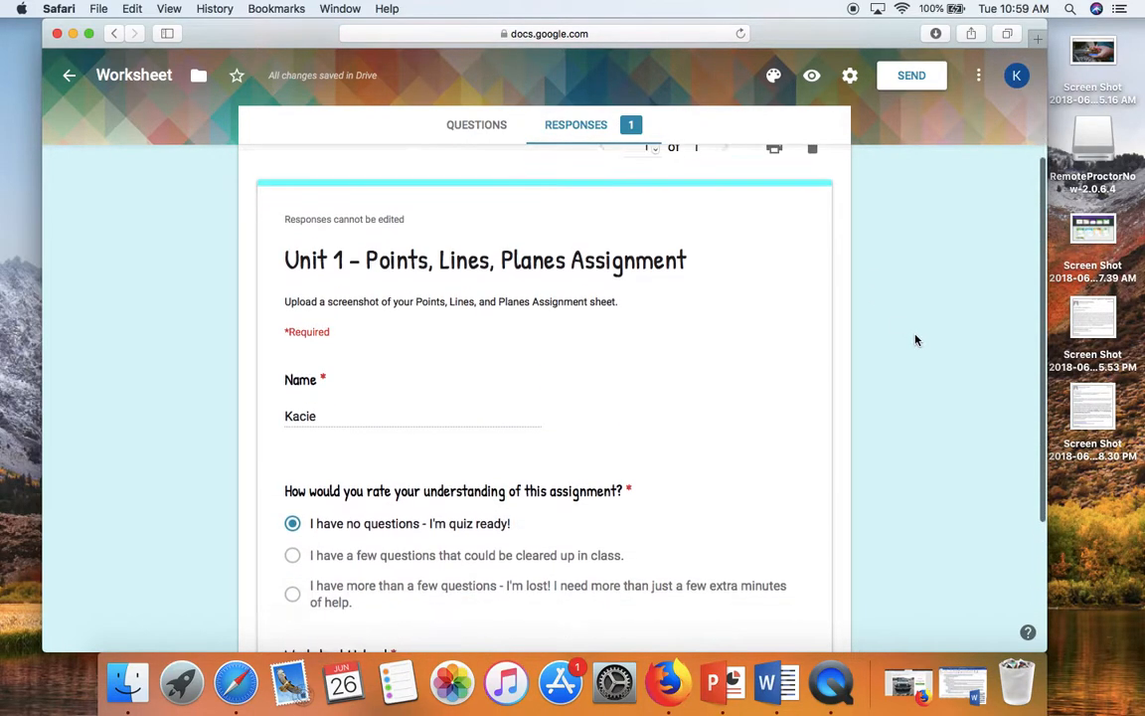
{"action": "scroll", "coordinate": [915, 340], "scroll_direction": "up", "scroll_amount": 7}
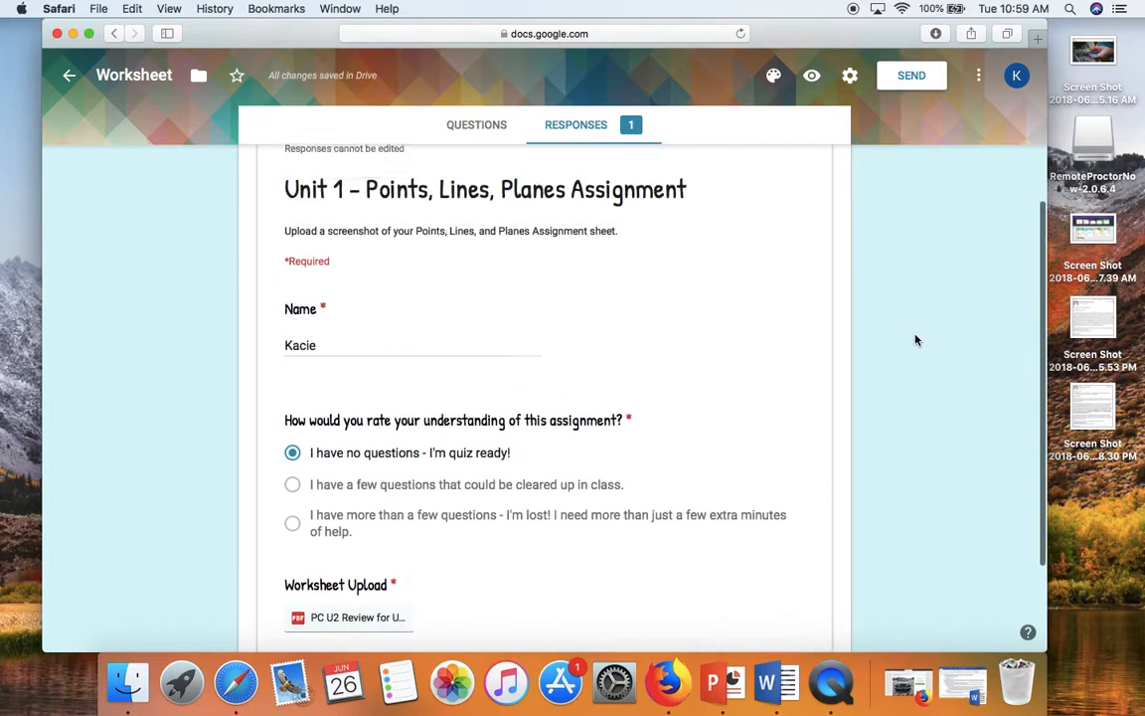
Go back to the response summary, view the Drive folder of Worksheet Upload files and close it again.
{"action": "left_click", "coordinate": [324, 230]}
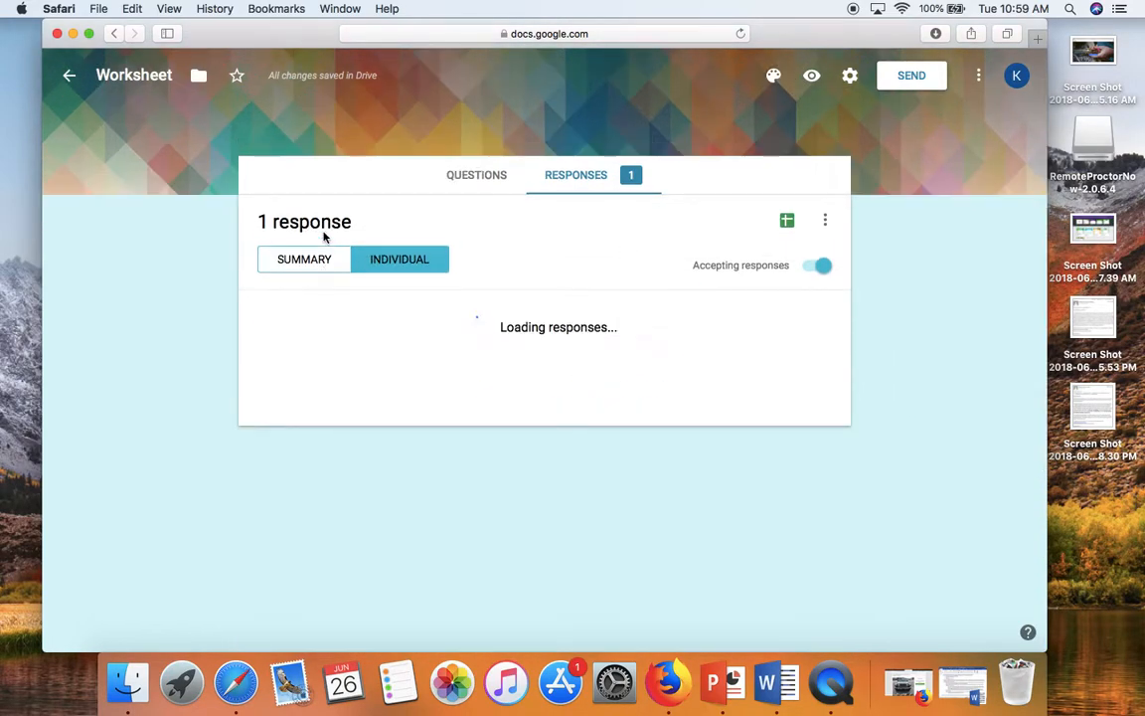
{"action": "scroll", "coordinate": [915, 335], "scroll_direction": "down", "scroll_amount": 8}
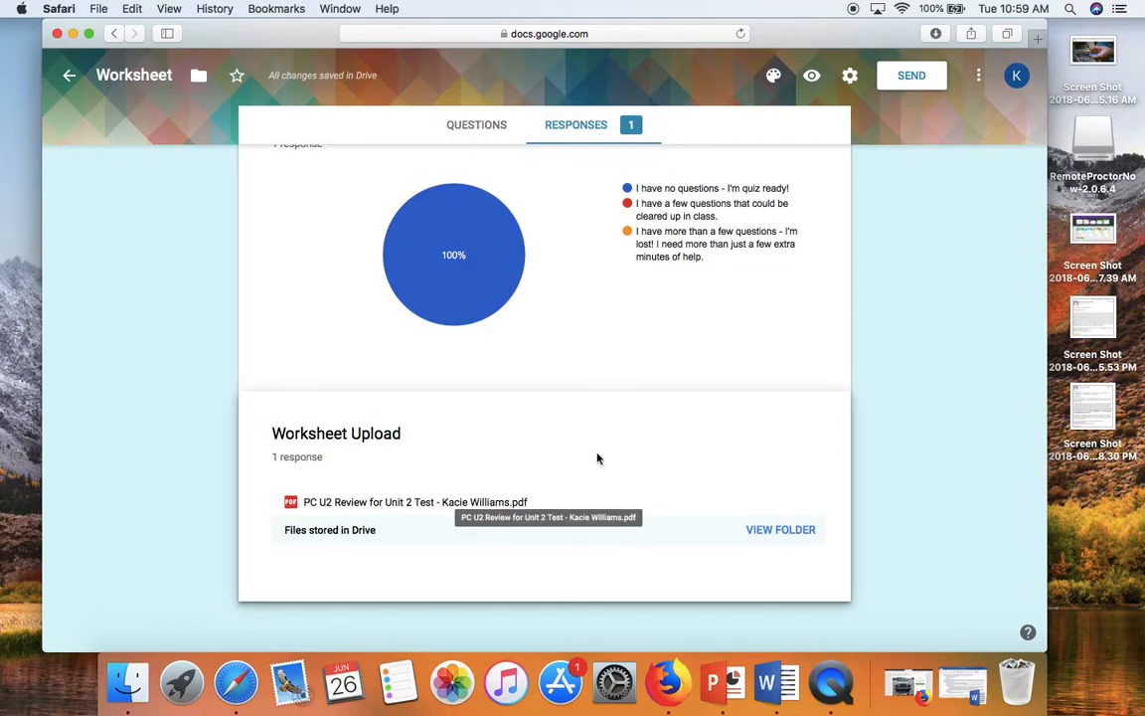
{"action": "left_click", "coordinate": [784, 532]}
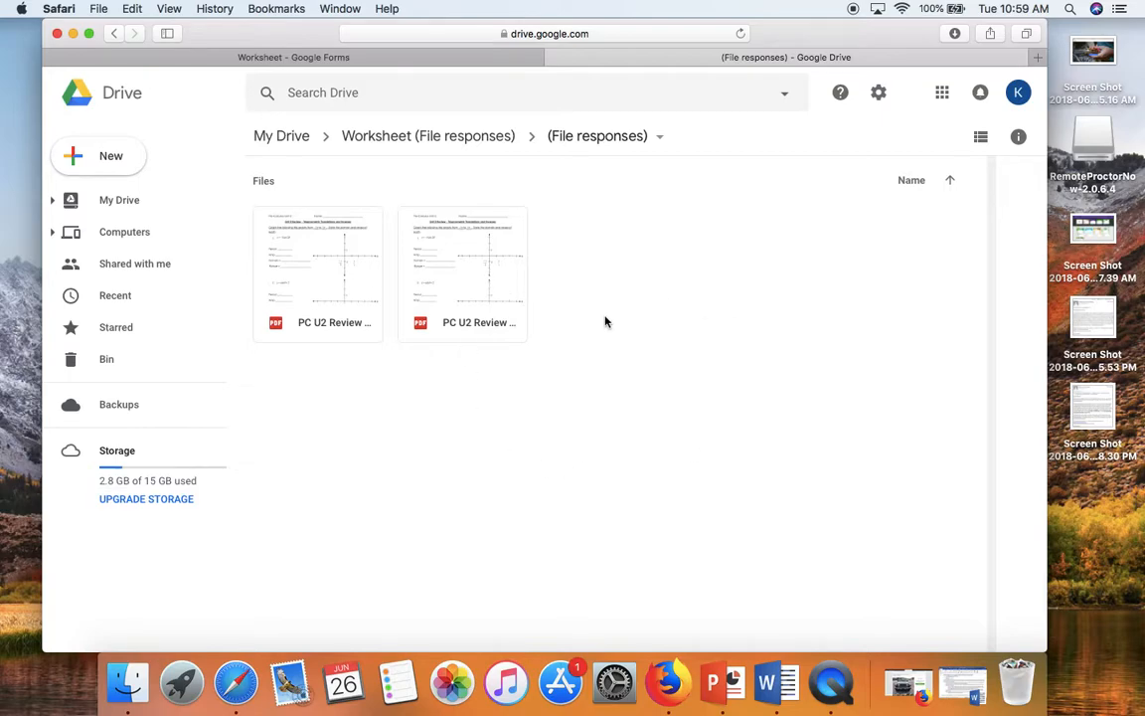
{"action": "left_click", "coordinate": [553, 56]}
Return to the list of recent forms and open the Exit Ticket form last opened at 10:55.
{"action": "left_click", "coordinate": [70, 76]}
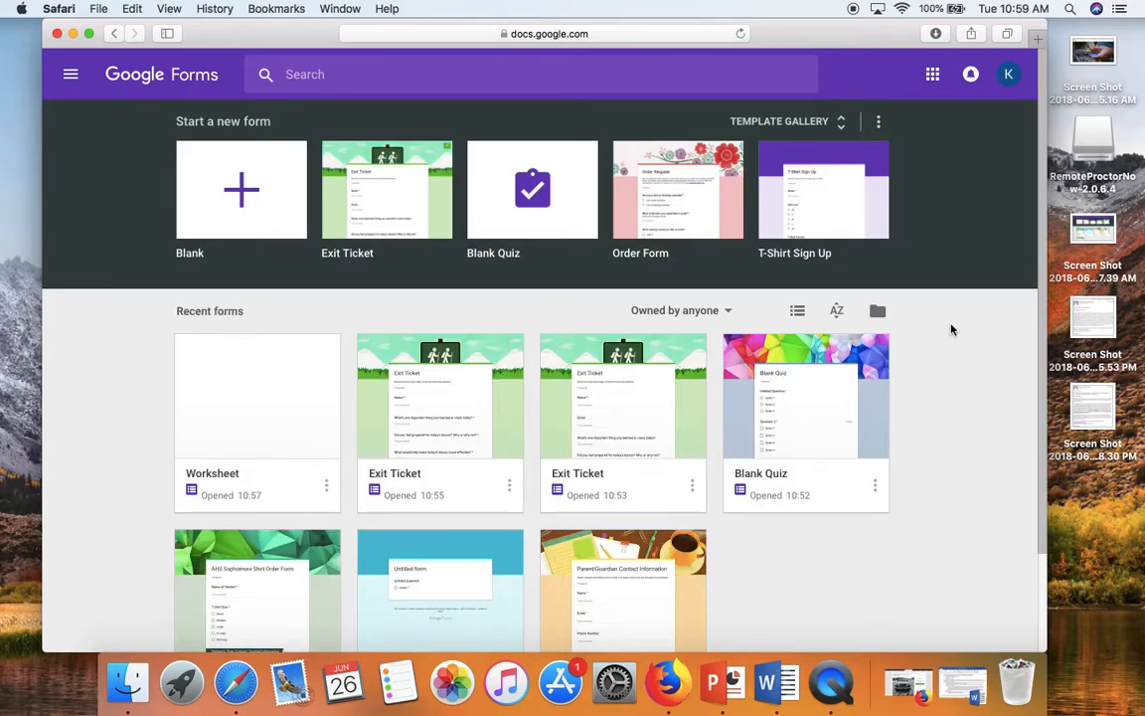
{"action": "scroll", "coordinate": [952, 329], "scroll_direction": "down", "scroll_amount": 2}
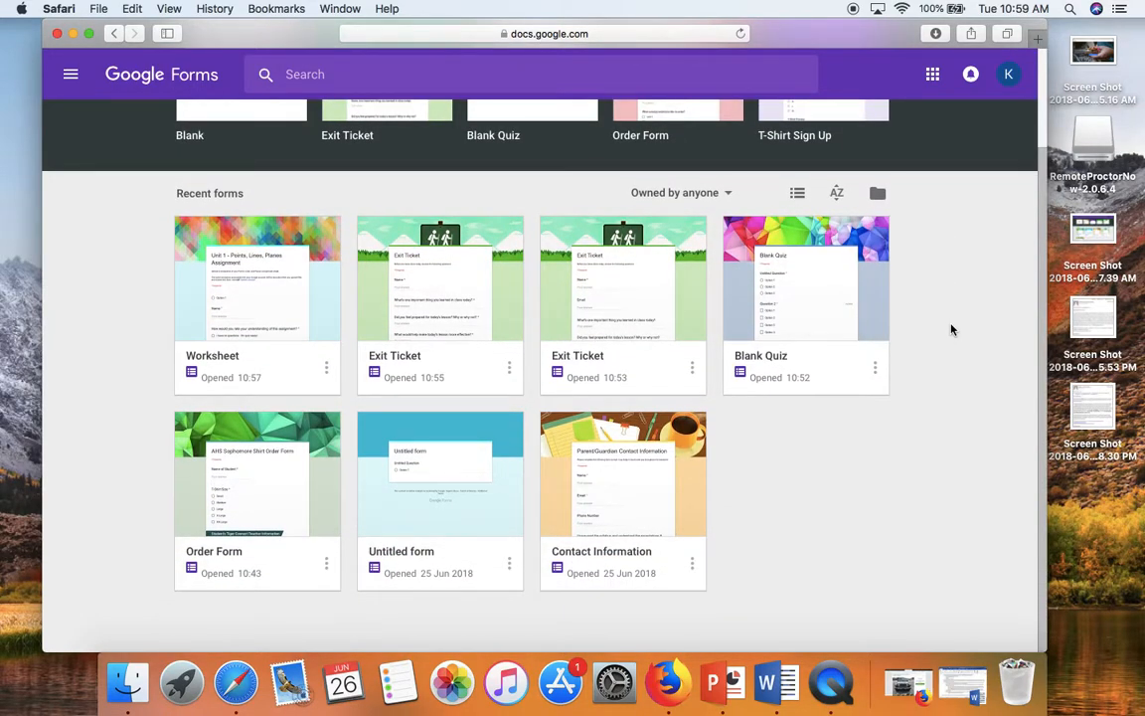
{"action": "left_click", "coordinate": [444, 290]}
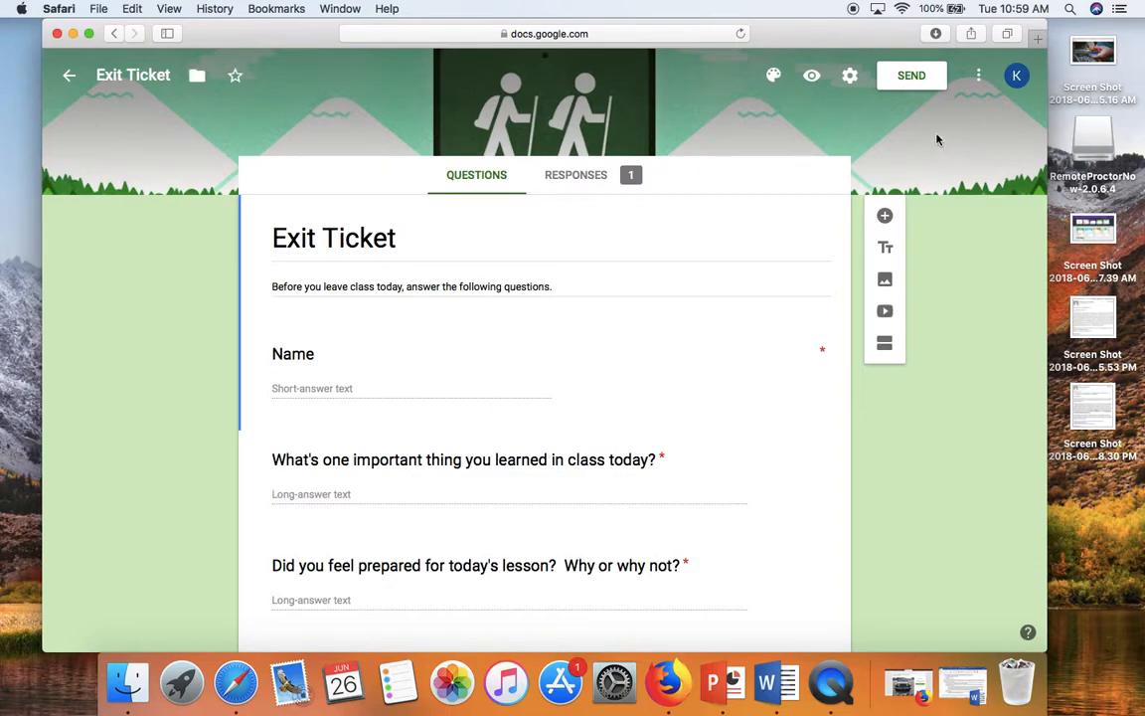
Review the Exit Ticket's sending options for email, link and embedded HTML, ending on the link option.
{"action": "left_click", "coordinate": [911, 80]}
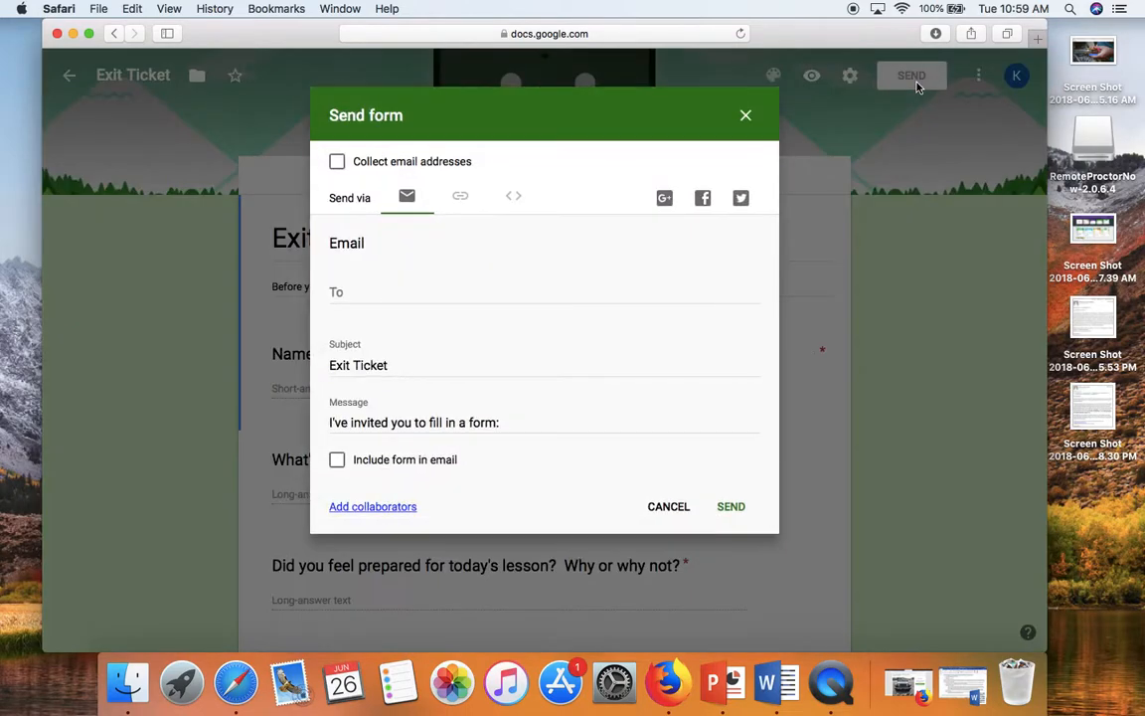
{"action": "left_click", "coordinate": [464, 201]}
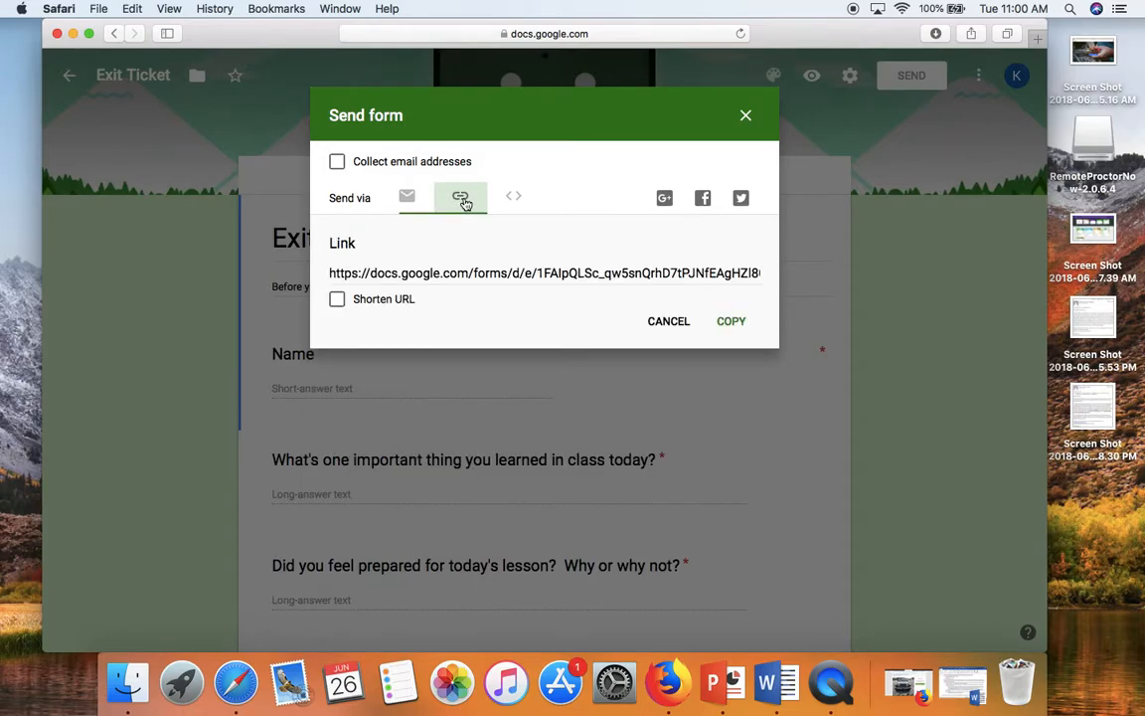
{"action": "left_click", "coordinate": [515, 197]}
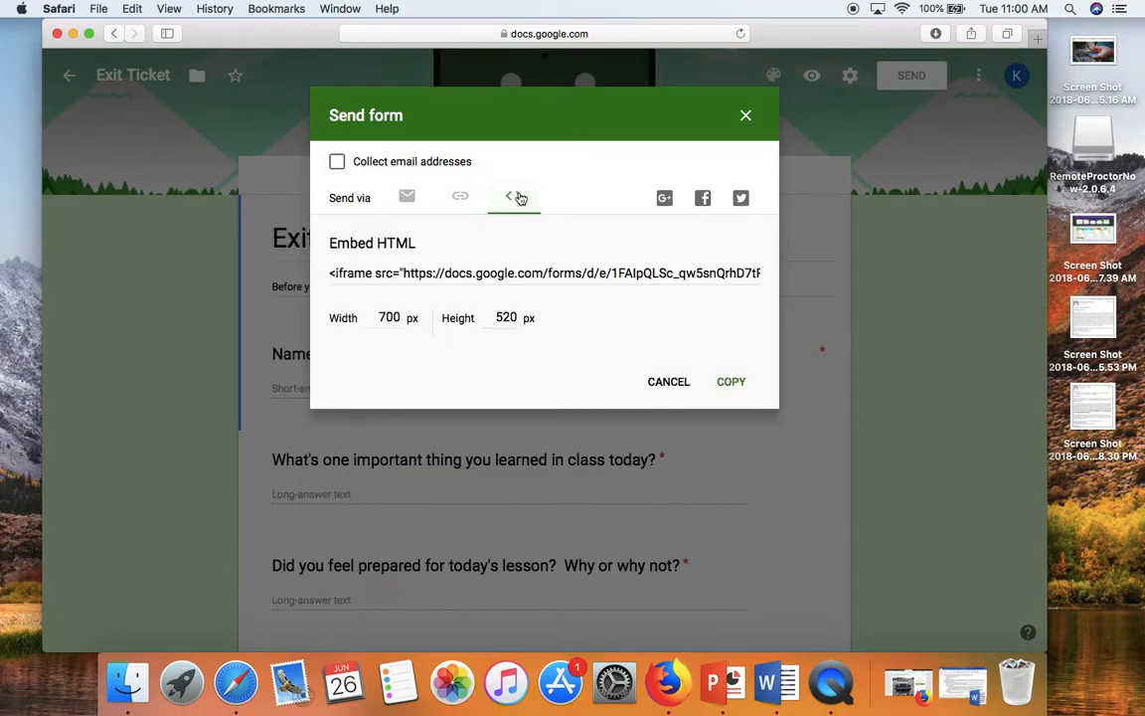
{"action": "left_click", "coordinate": [463, 199]}
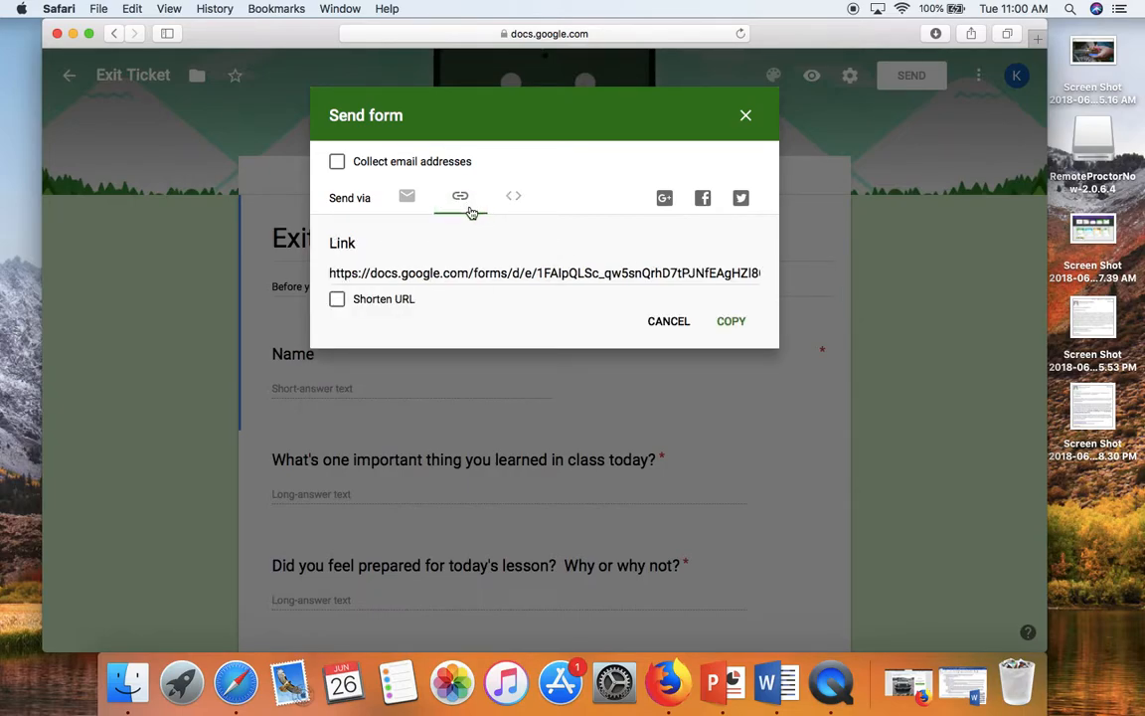
Shorten the Exit Ticket's link, copy it and close the sending options.
{"action": "left_click", "coordinate": [336, 300]}
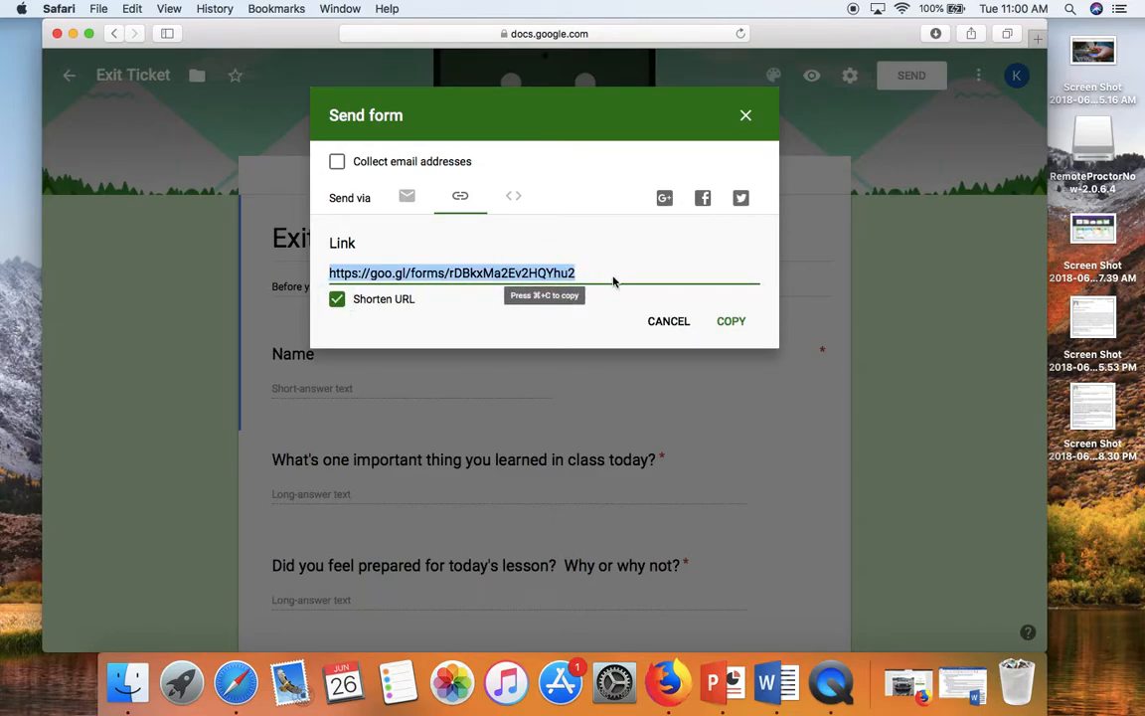
{"action": "left_click", "coordinate": [737, 323]}
{"action": "left_click", "coordinate": [737, 323]}
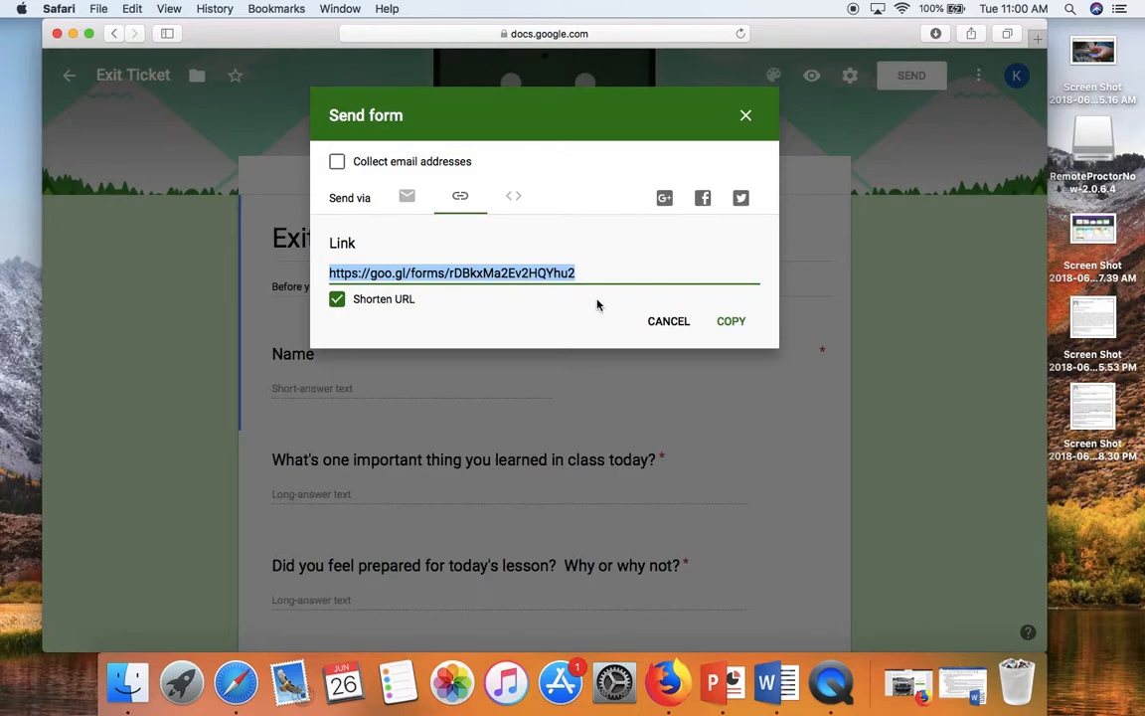
{"action": "left_click", "coordinate": [746, 116]}
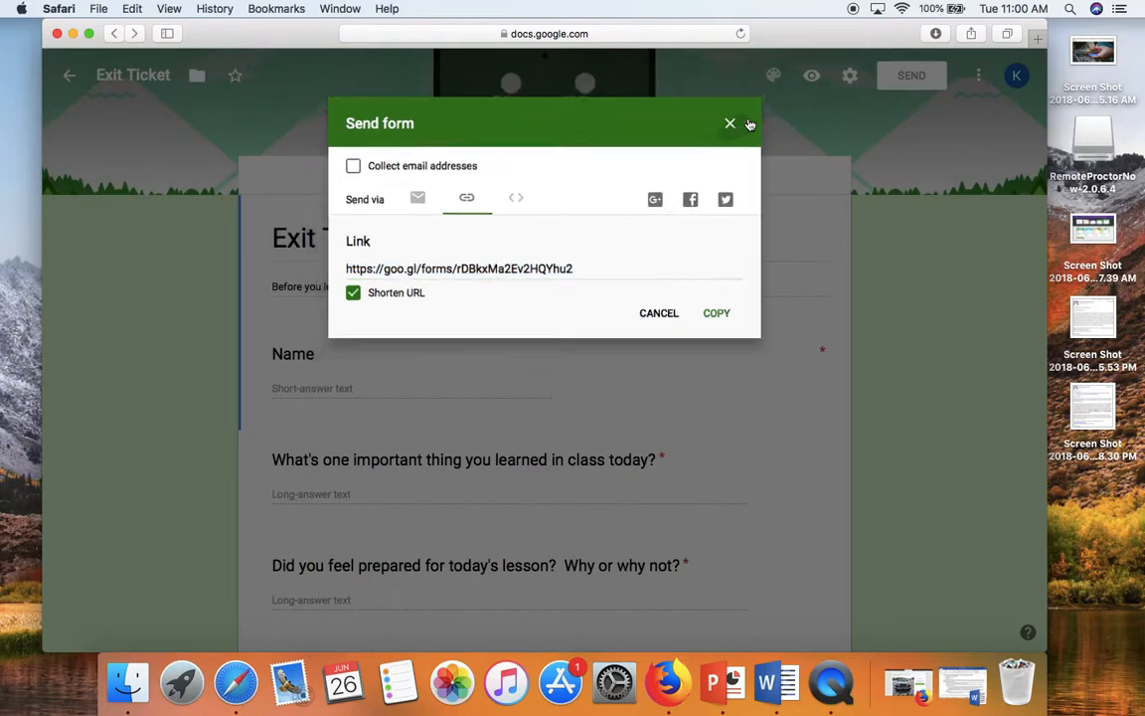
Switch to Schoology by opening schoology.com in a new browser tab.
{"action": "key", "text": "super+t"}
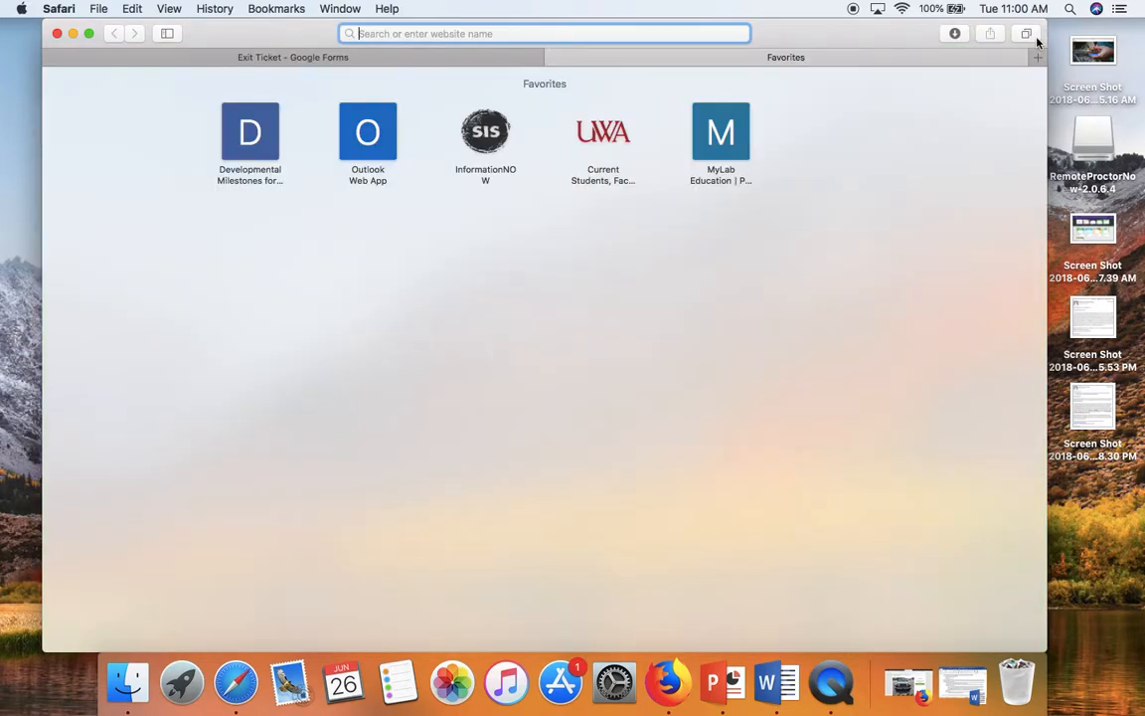
{"action": "type", "text": "schoology.com"}
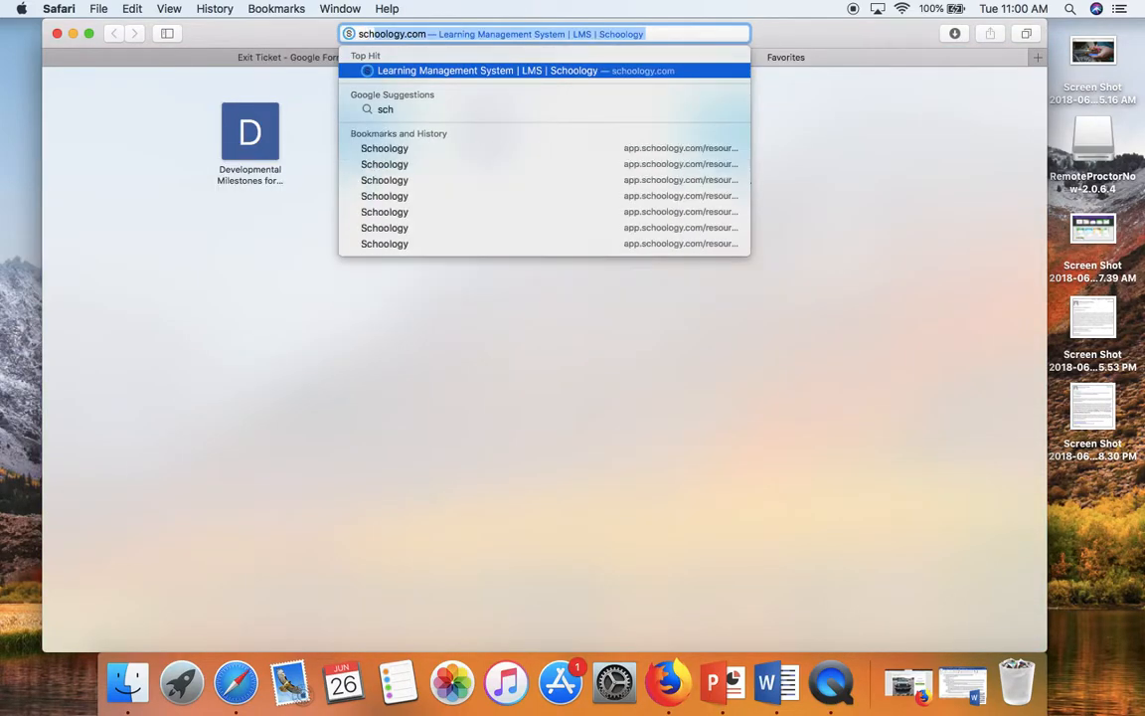
{"action": "left_click", "coordinate": [542, 73]}
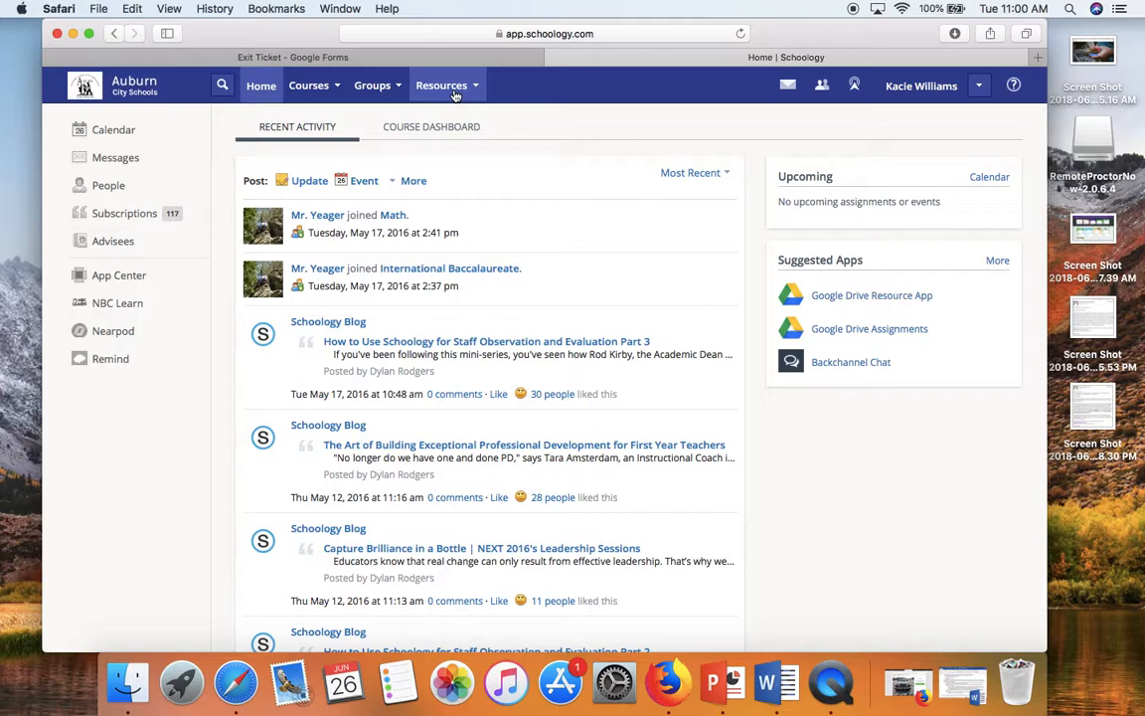
Open the Unit 1: Coordinate Geometry folder inside Geometry: Fall 2017 in the personal resources.
{"action": "left_click", "coordinate": [450, 87]}
{"action": "left_click", "coordinate": [464, 122]}
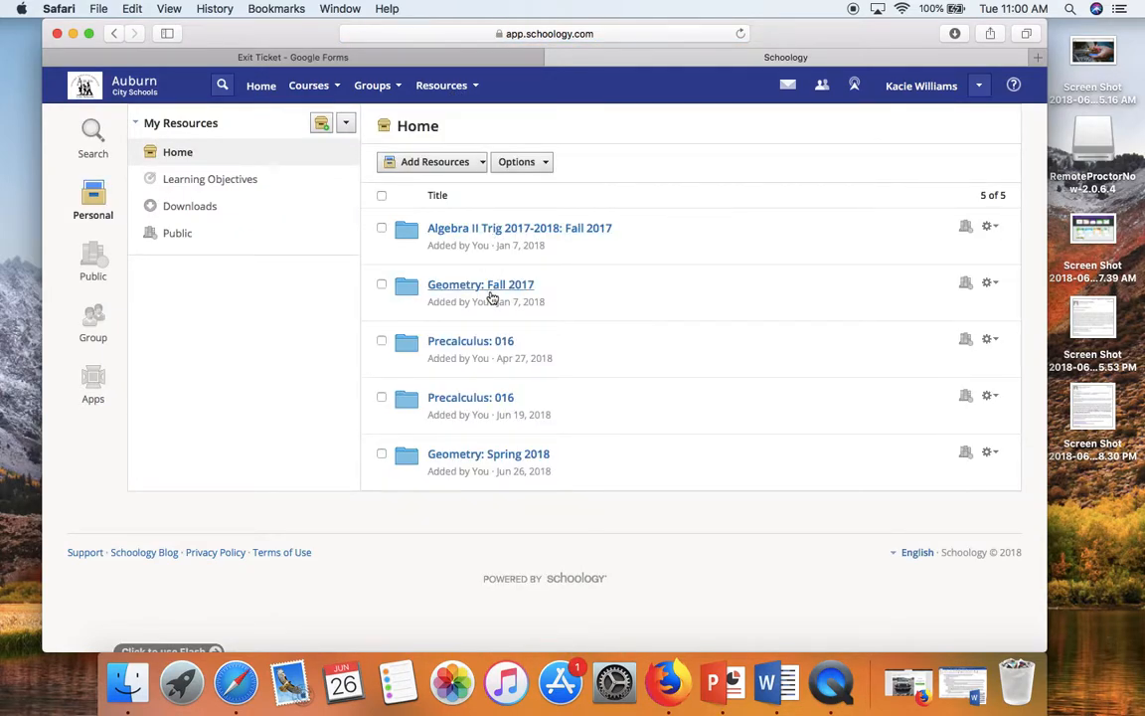
{"action": "left_click", "coordinate": [491, 286]}
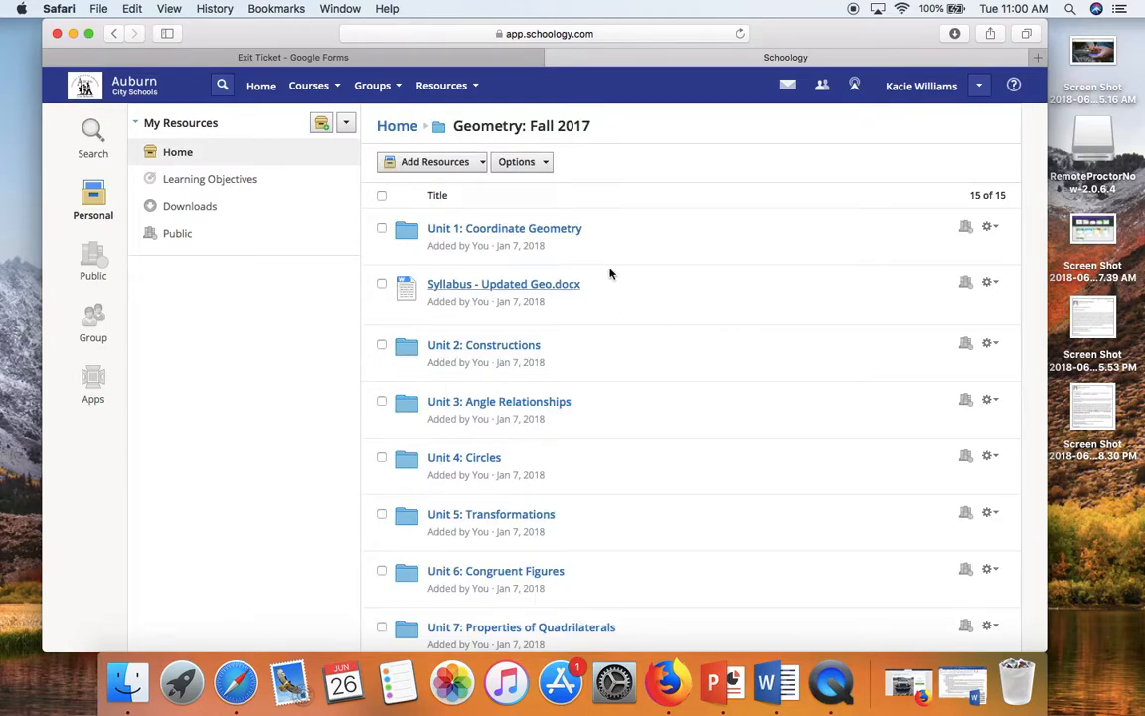
{"action": "left_click", "coordinate": [557, 230]}
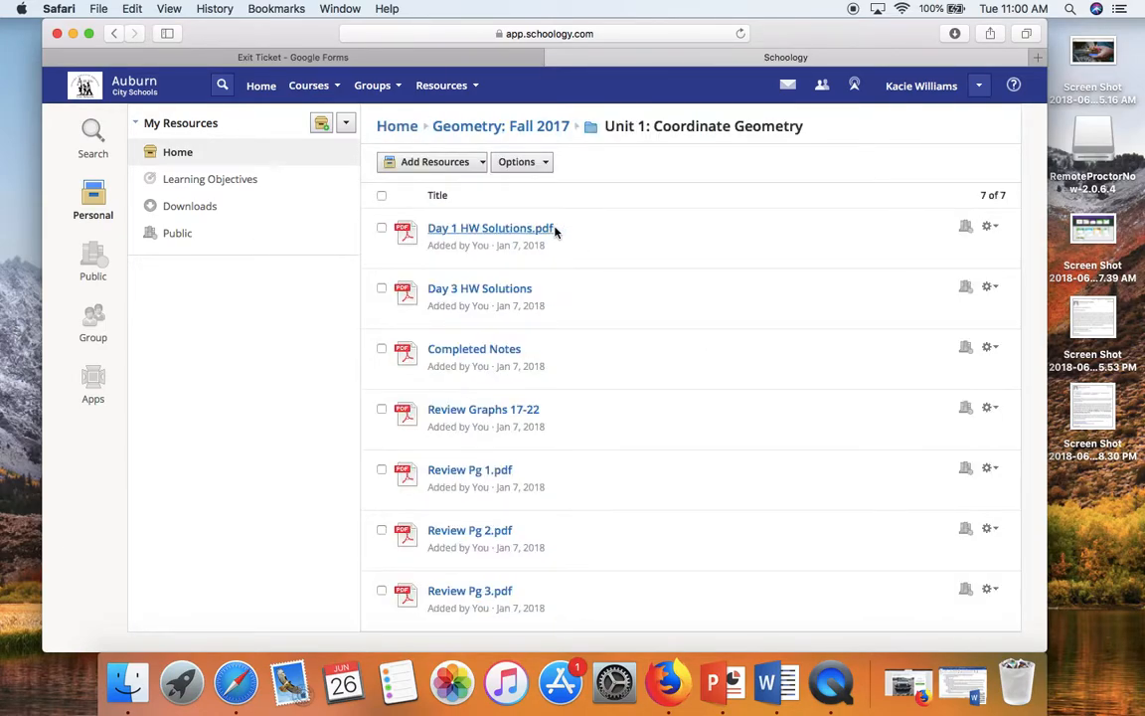
Add a link resource to the Unit 1: Coordinate Geometry folder using the copied form URL and the title Exit Ticket.
{"action": "left_click", "coordinate": [452, 165]}
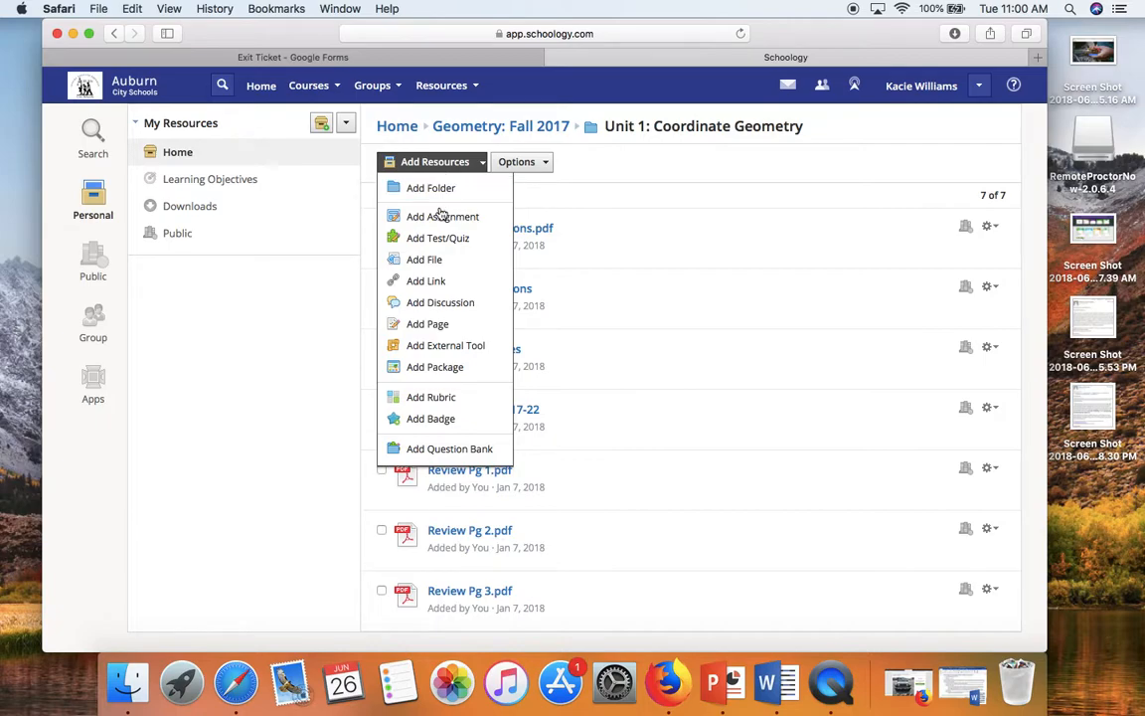
{"action": "left_click", "coordinate": [400, 281]}
{"action": "left_click", "coordinate": [484, 227]}
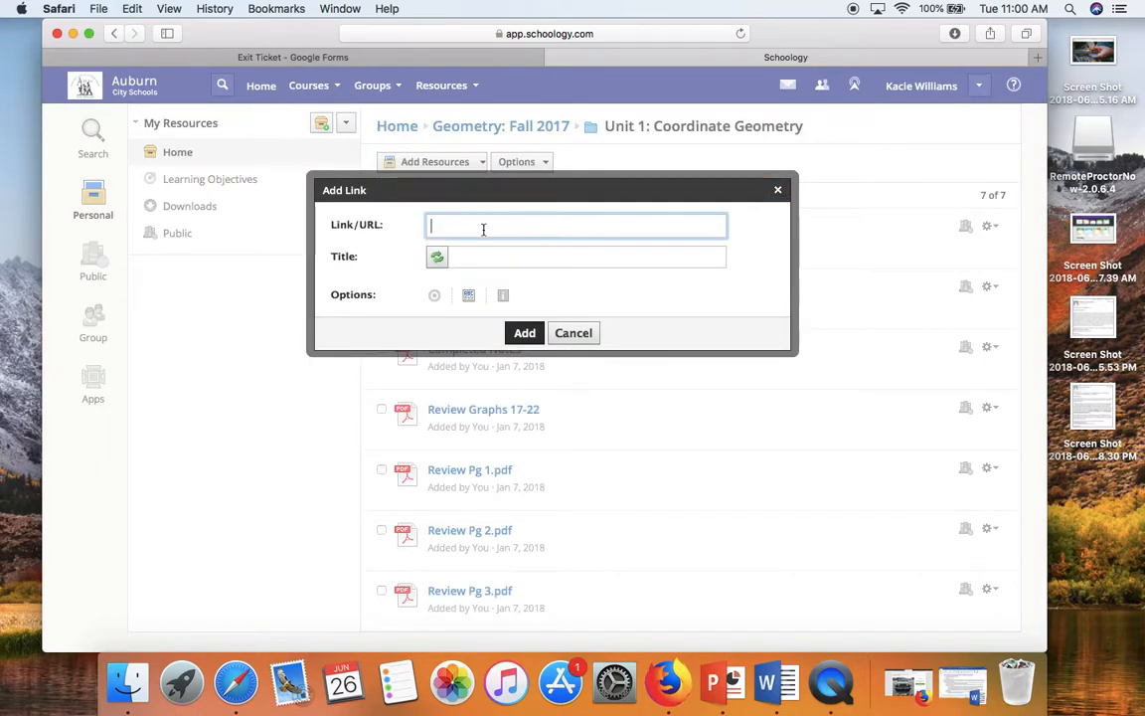
{"action": "key", "text": "super+v"}
{"action": "left_click", "coordinate": [491, 257]}
{"action": "type", "text": "Q"}
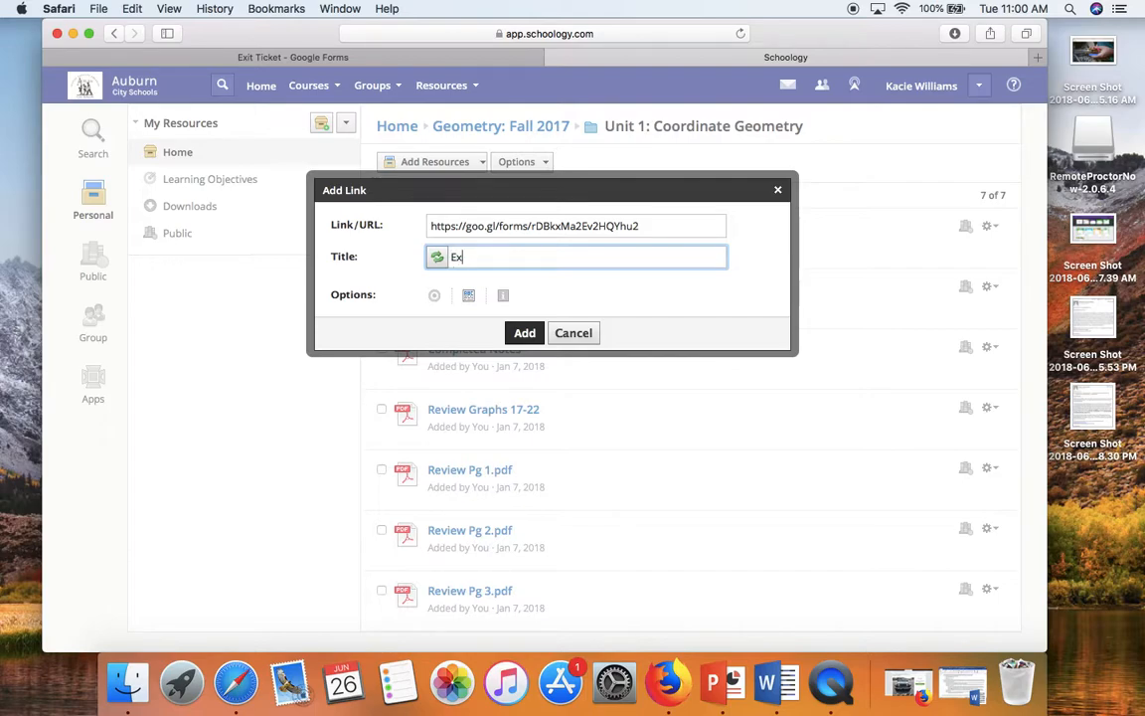
{"action": "type", "text": "xit Tick"}
{"action": "key", "text": "Return"}
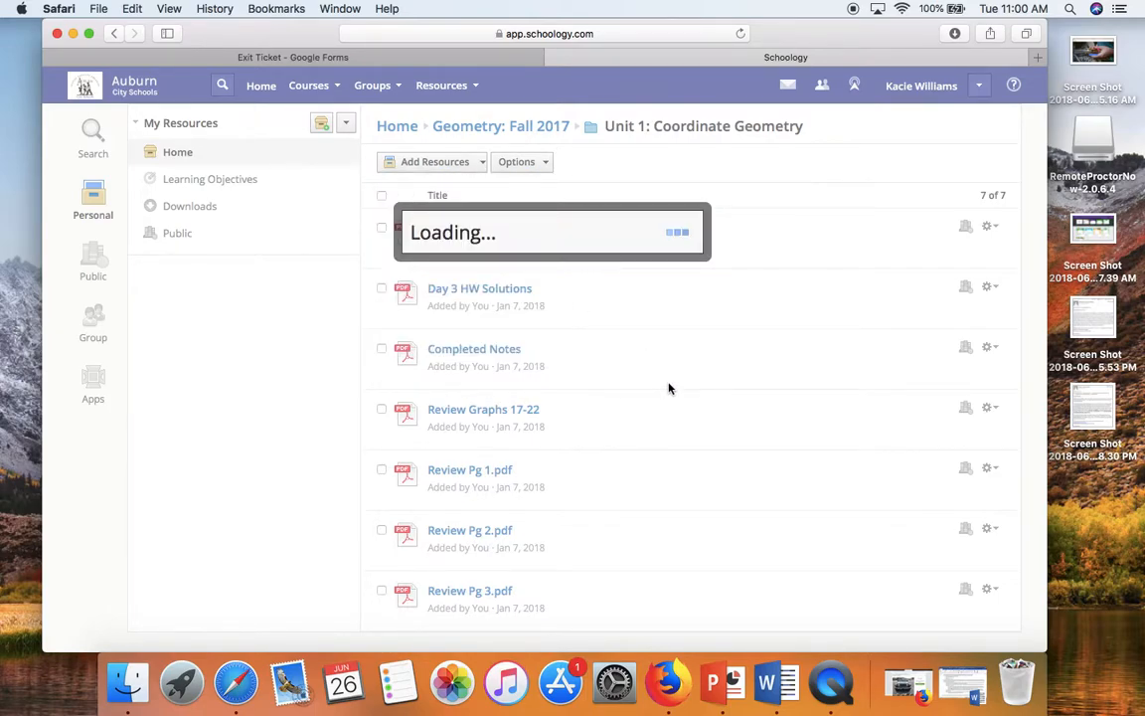
Open the added Exit Ticket link to test it, and switch back to the Exit Ticket form in Google Forms.
{"action": "scroll", "coordinate": [669, 387], "scroll_direction": "down", "scroll_amount": 5}
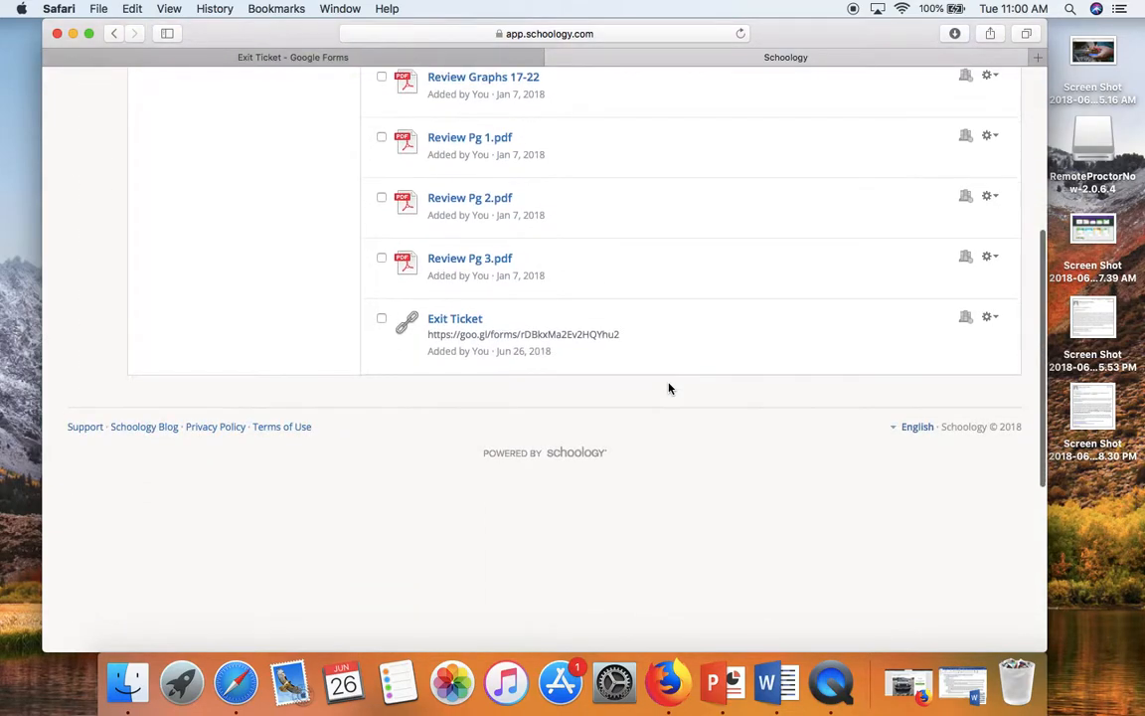
{"action": "left_click", "coordinate": [450, 322]}
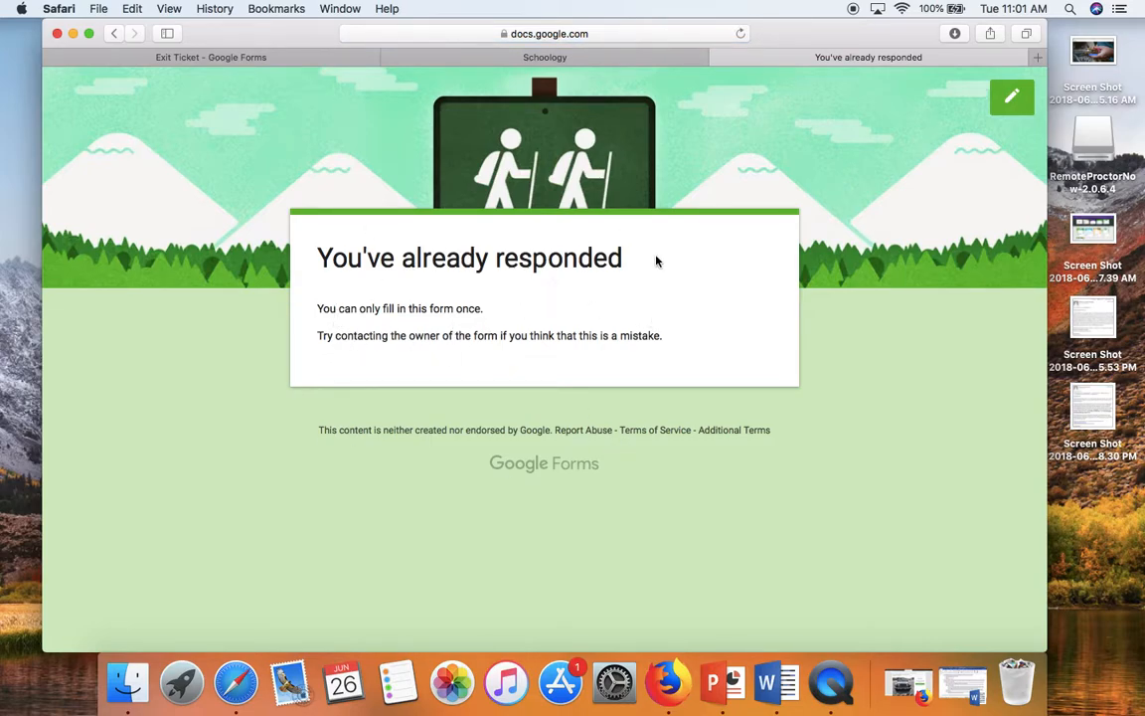
{"action": "left_click", "coordinate": [269, 57]}
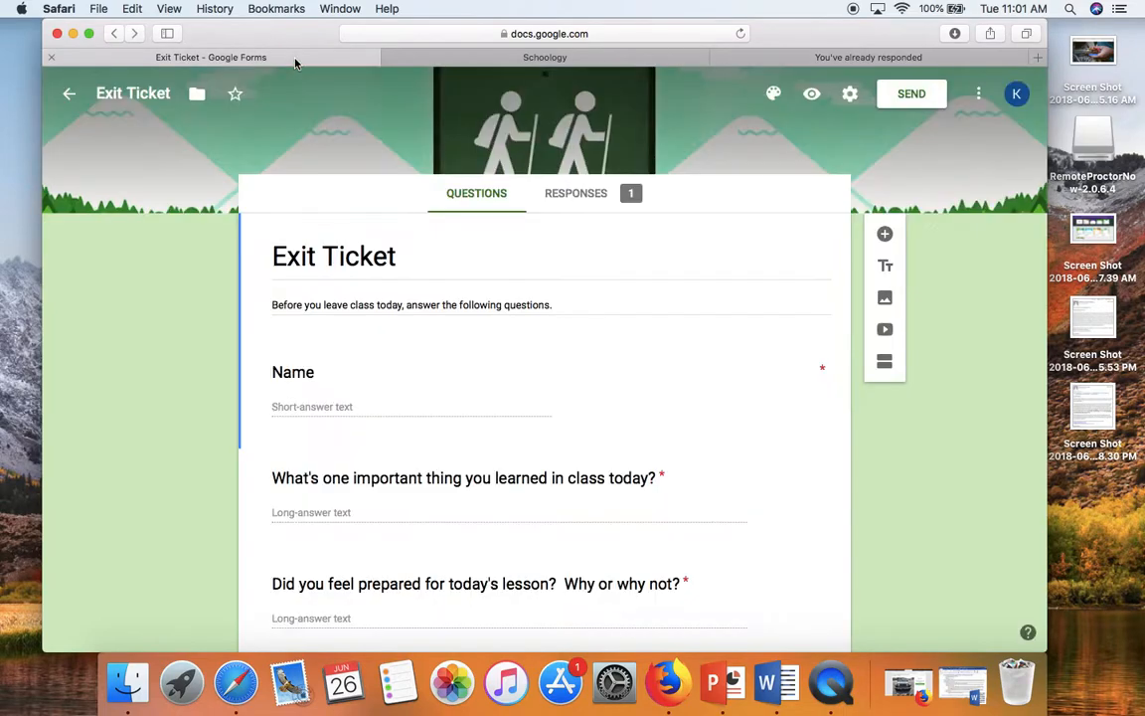
{"action": "scroll", "coordinate": [629, 367], "scroll_direction": "down", "scroll_amount": 3}
{"action": "scroll", "coordinate": [630, 370], "scroll_direction": "up", "scroll_amount": 2}
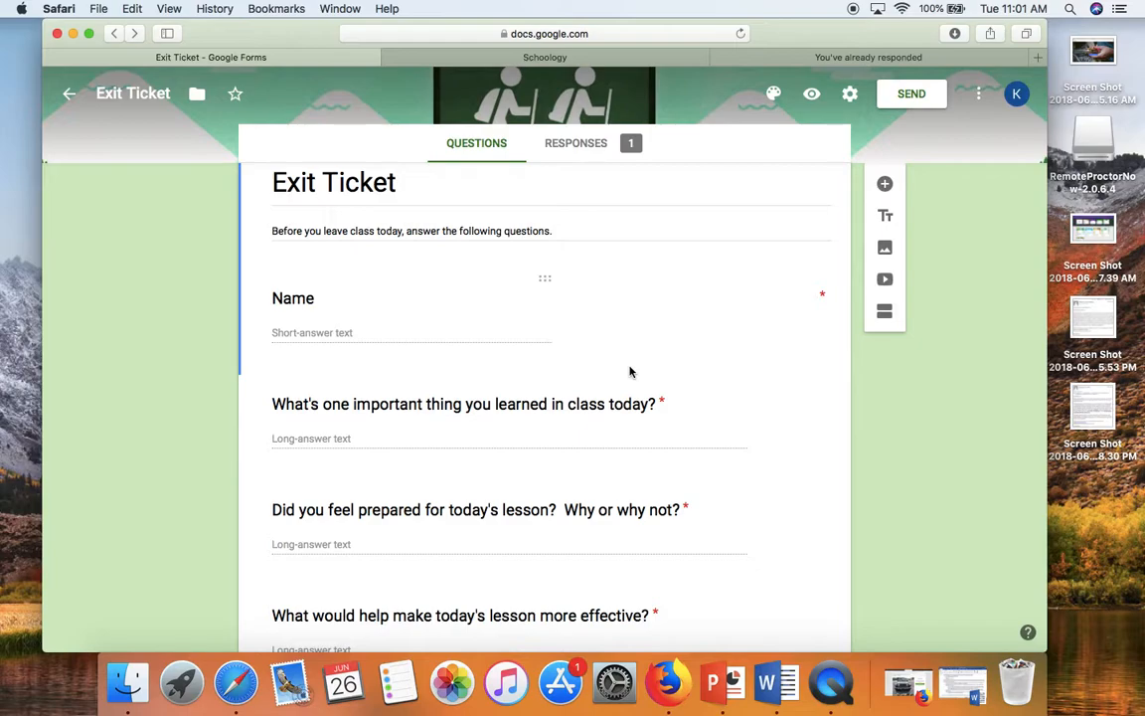
Leave the Exit Ticket form for the Google Forms home page and look over the recent forms.
{"action": "left_click", "coordinate": [68, 92]}
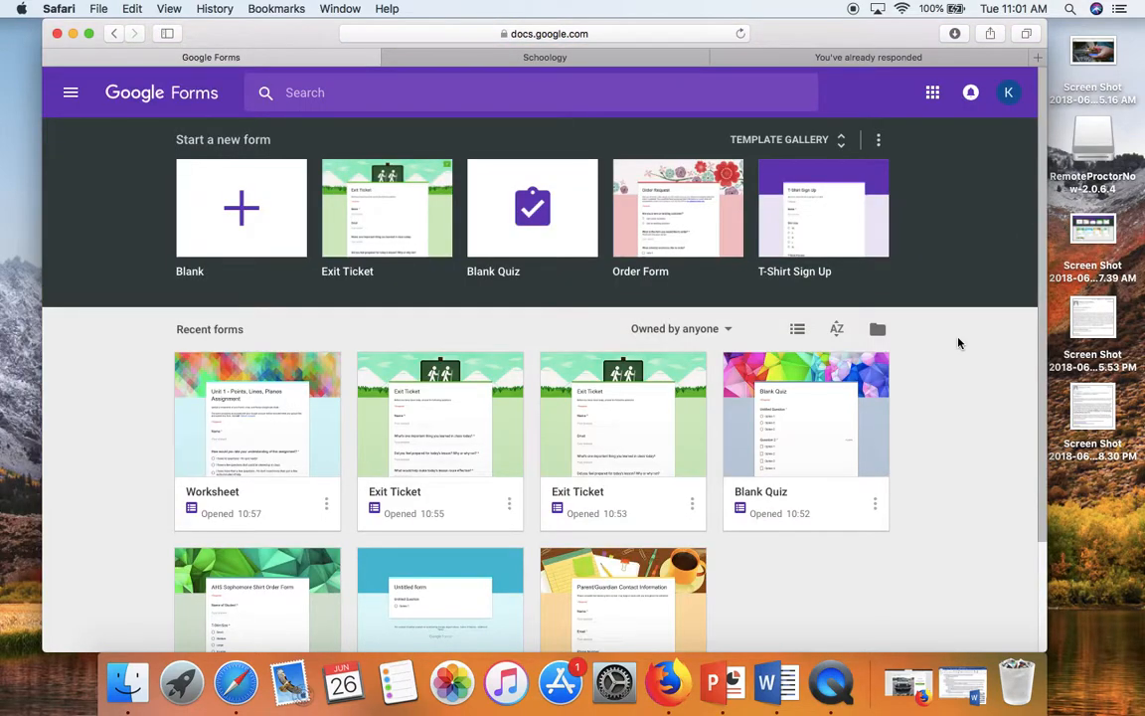
{"action": "scroll", "coordinate": [959, 343], "scroll_direction": "down", "scroll_amount": 3}
{"action": "scroll", "coordinate": [959, 344], "scroll_direction": "up", "scroll_amount": 2}
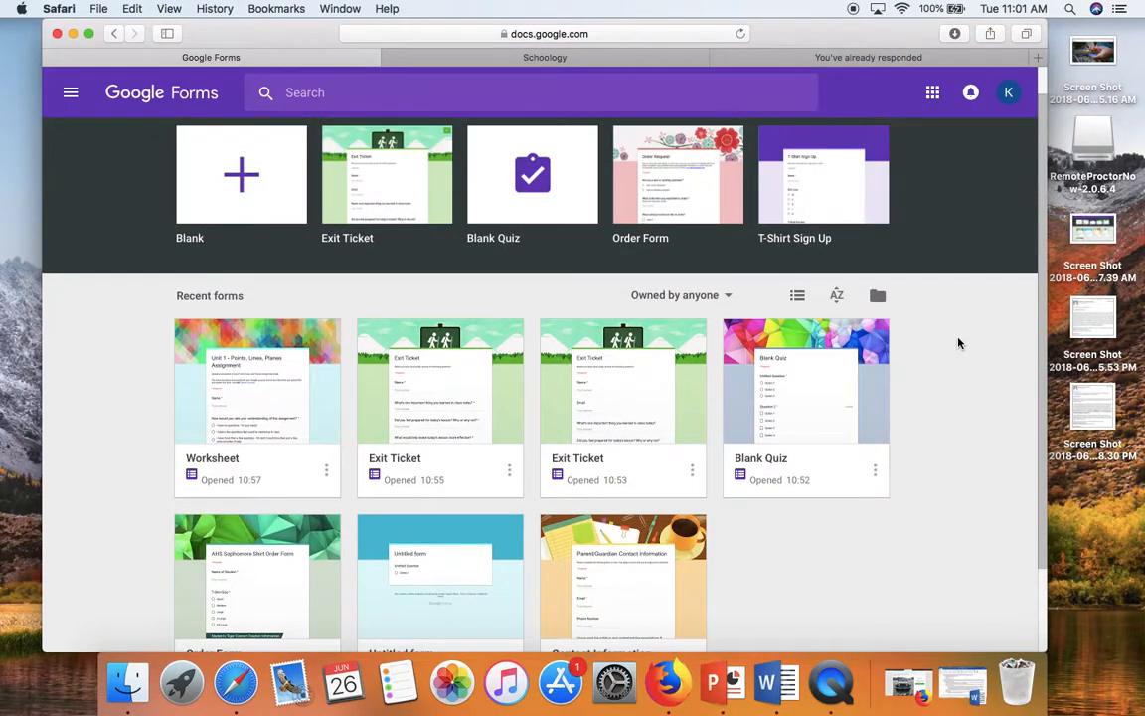
{"action": "scroll", "coordinate": [959, 343], "scroll_direction": "up", "scroll_amount": 1}
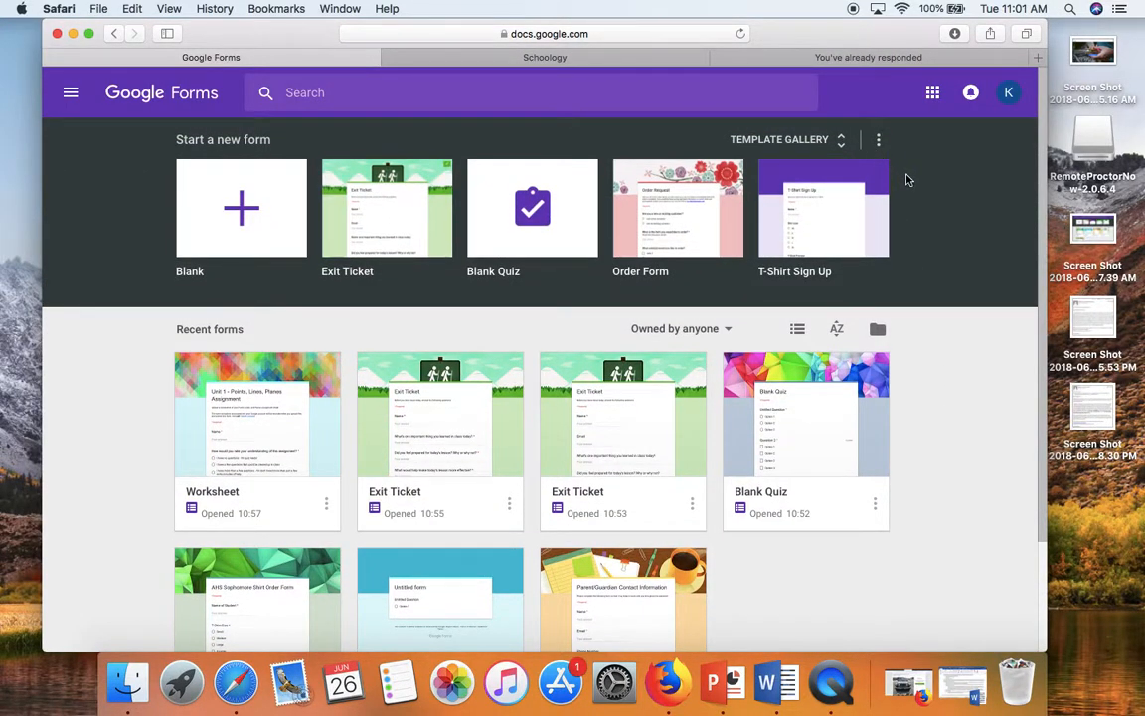
Browse the template gallery through the Personal, Work and Education templates, and return to the forms home page.
{"action": "left_click", "coordinate": [842, 142]}
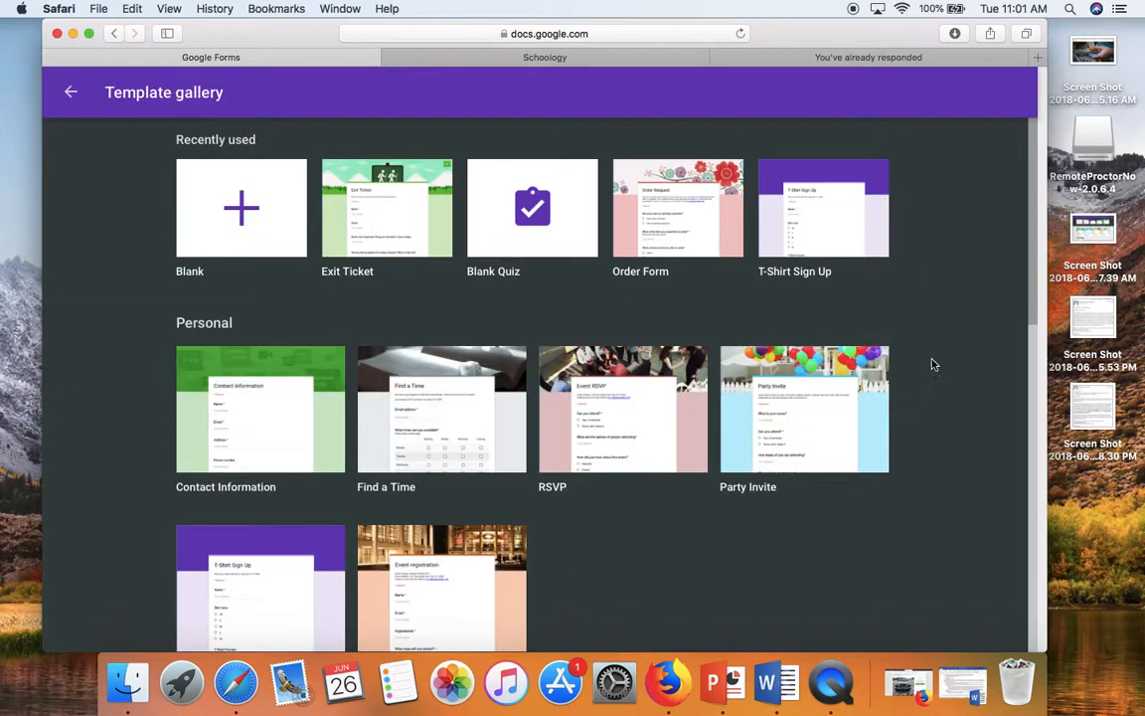
{"action": "scroll", "coordinate": [947, 343], "scroll_direction": "down", "scroll_amount": 10}
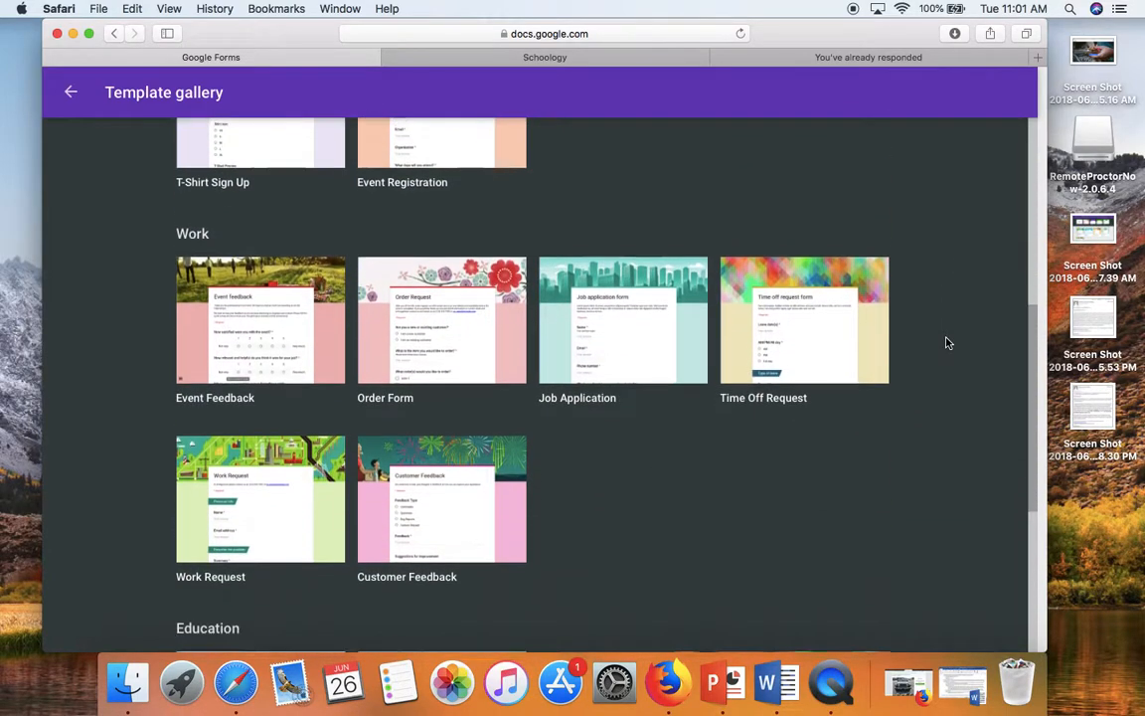
{"action": "scroll", "coordinate": [947, 343], "scroll_direction": "down", "scroll_amount": 2}
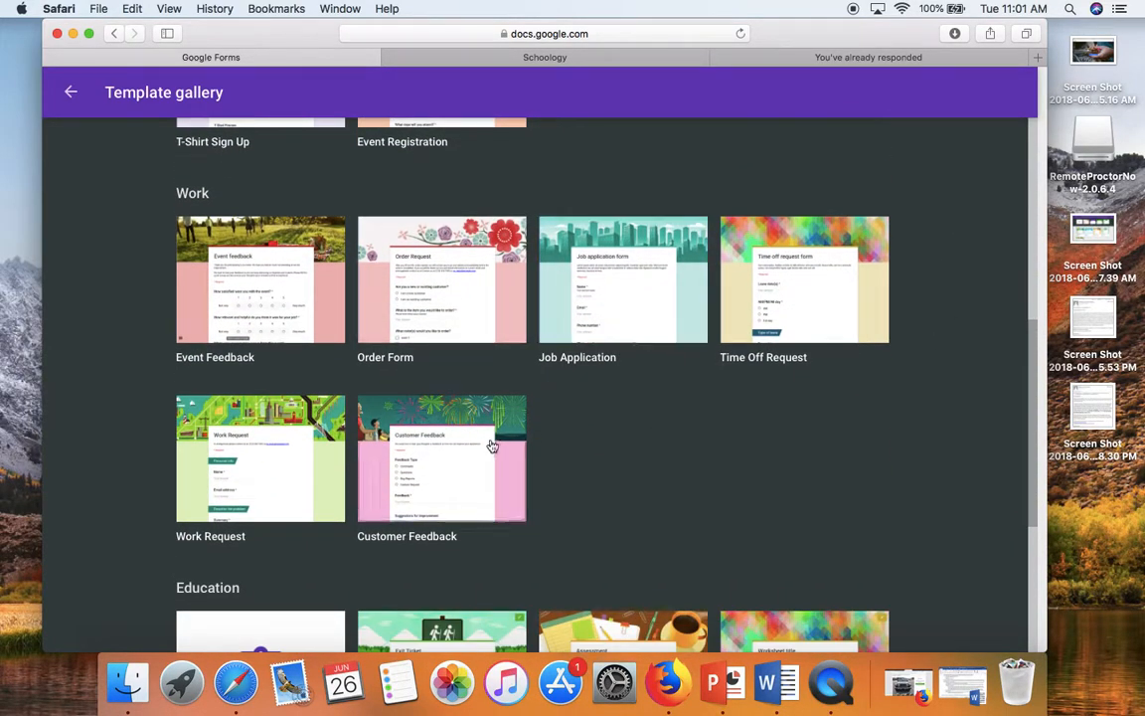
{"action": "scroll", "coordinate": [918, 447], "scroll_direction": "down", "scroll_amount": 15}
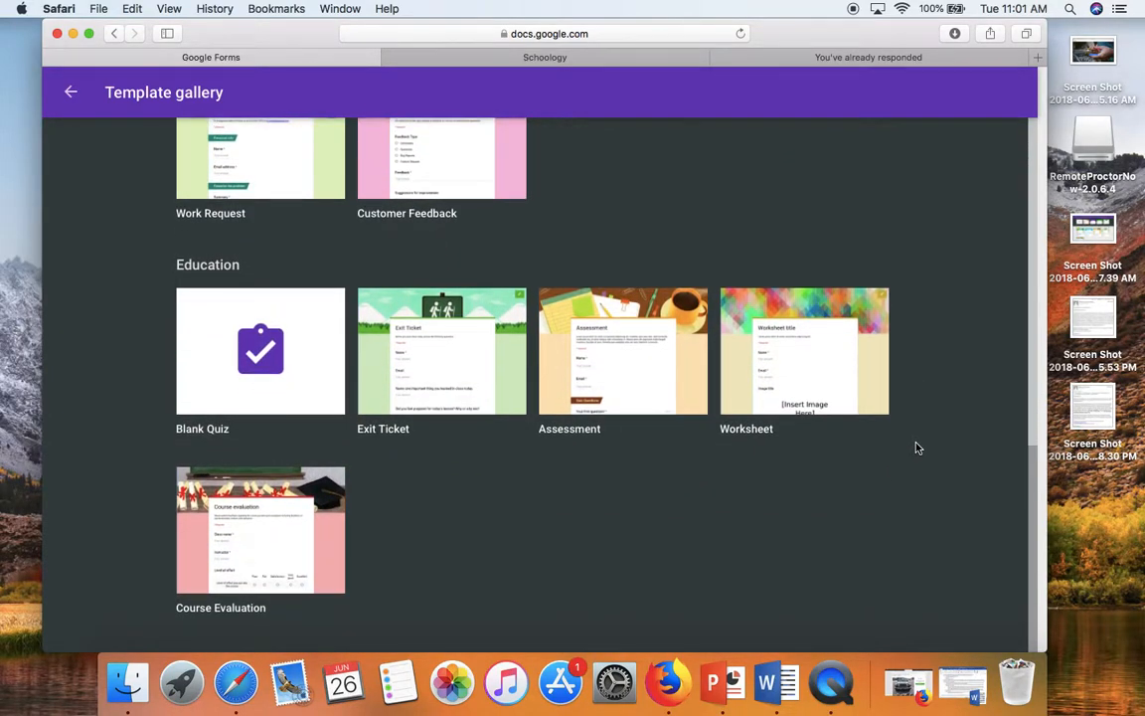
{"action": "left_click", "coordinate": [71, 94]}
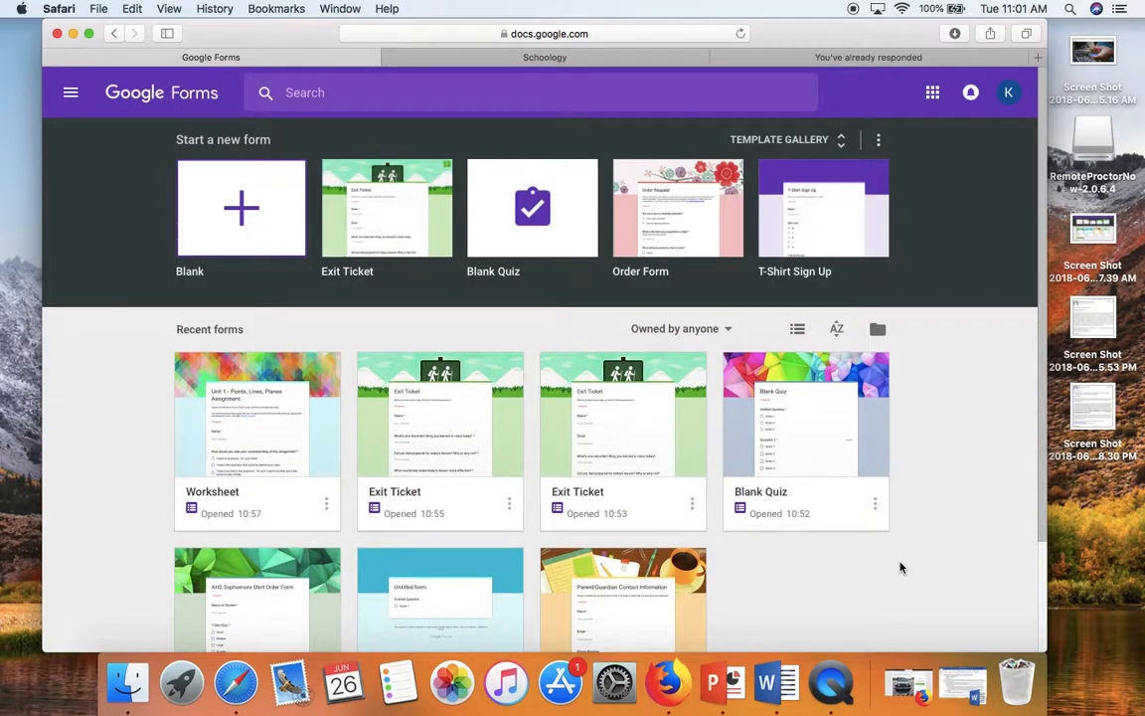
Review the recent forms list once more, and briefly open and leave the template gallery.
{"action": "scroll", "coordinate": [901, 568], "scroll_direction": "down", "scroll_amount": 3}
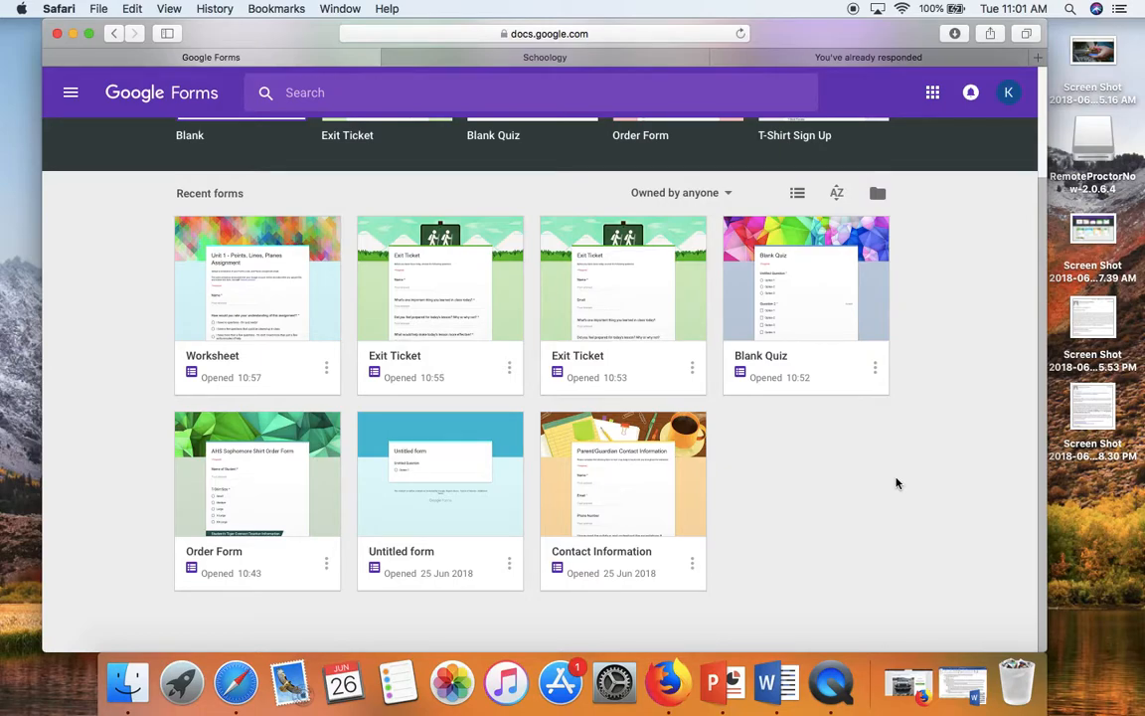
{"action": "scroll", "coordinate": [896, 484], "scroll_direction": "up", "scroll_amount": 3}
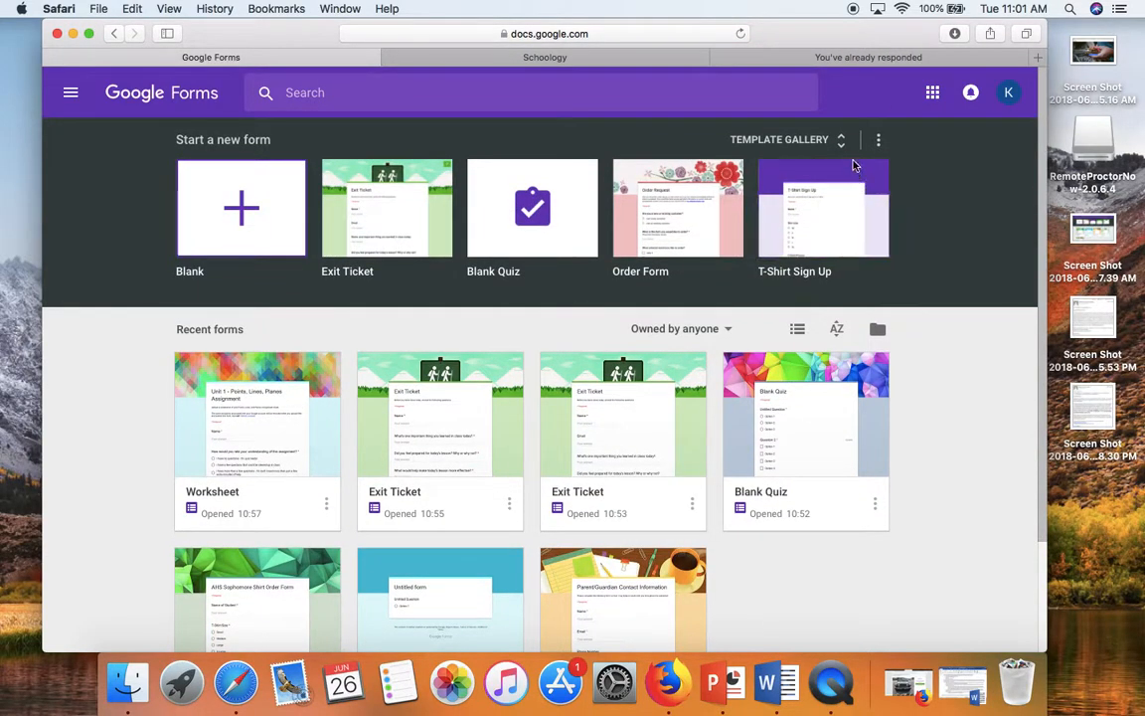
{"action": "left_click", "coordinate": [843, 145]}
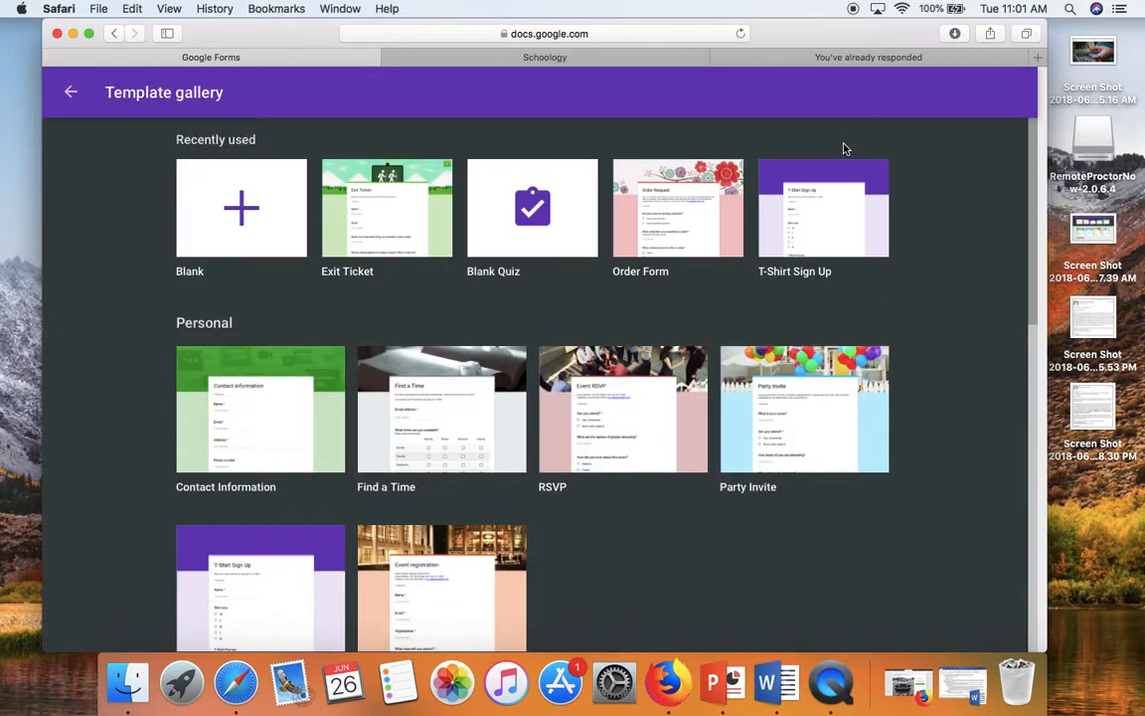
{"action": "left_click", "coordinate": [70, 92]}
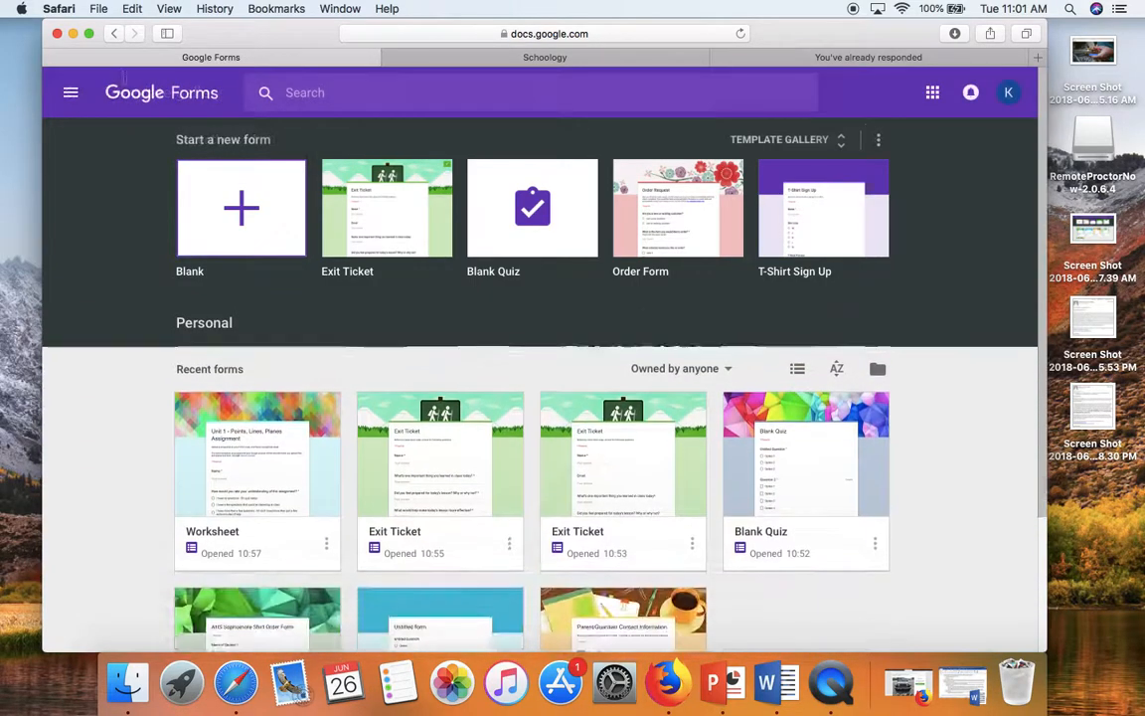